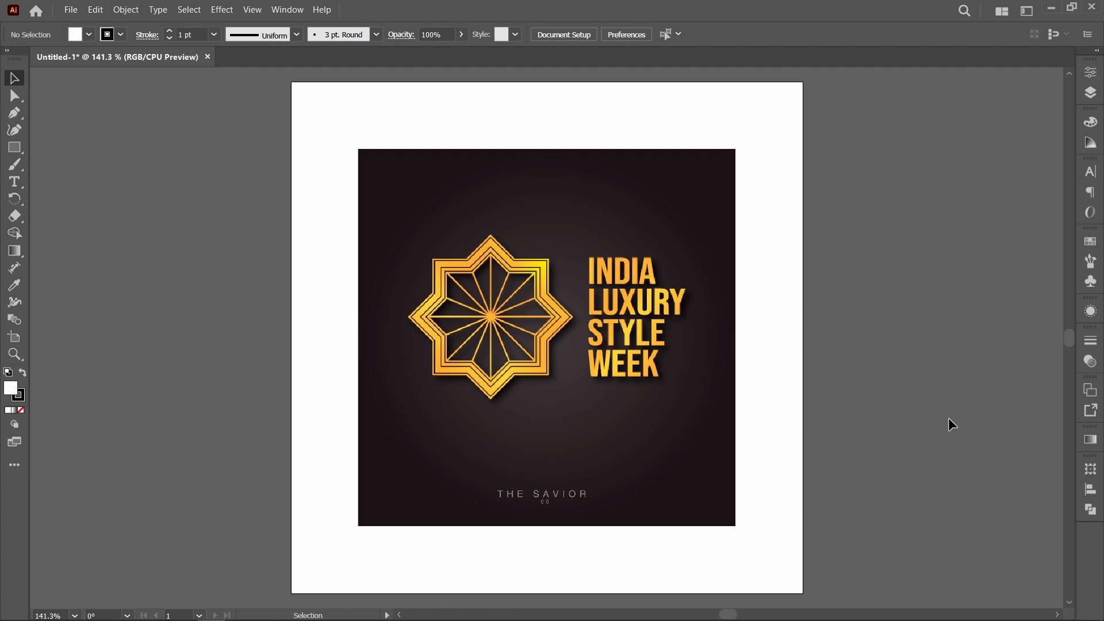
Try to outline the reference logo's text with a Paintbrush stroke, and set the stroke colour to red
key(z)
drag(387, 226, 702, 426)
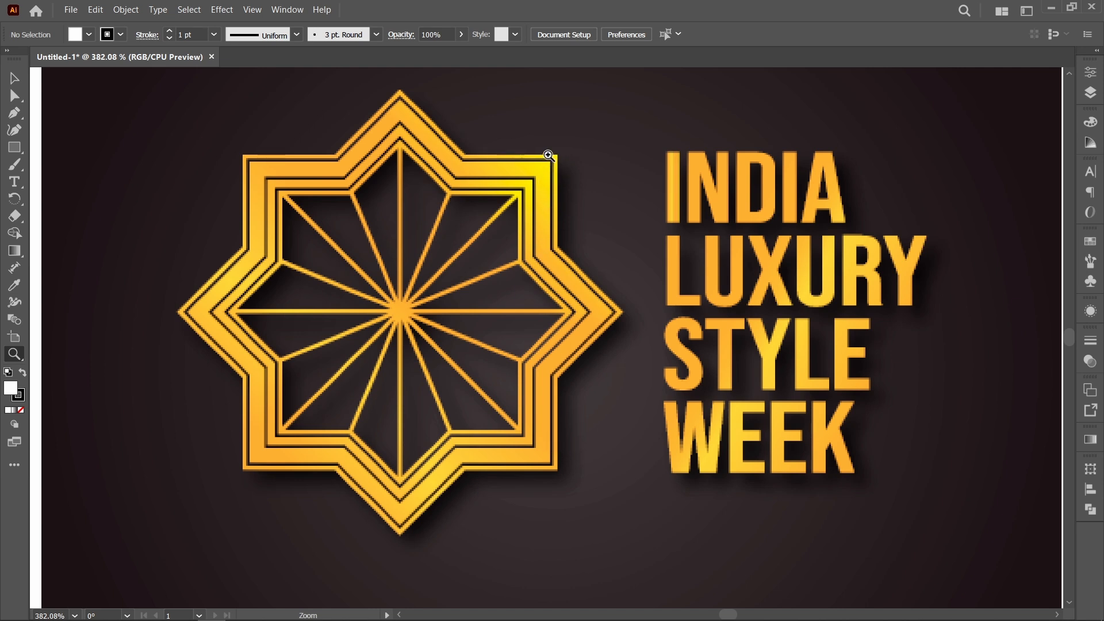
key(b)
mouse_move(558, 154)
mouse_down()
mouse_move(558, 470)
mouse_move(918, 469)
mouse_move(944, 375)
mouse_move(975, 154)
mouse_move(886, 135)
mouse_move(561, 147)
mouse_up()
click(89, 35)
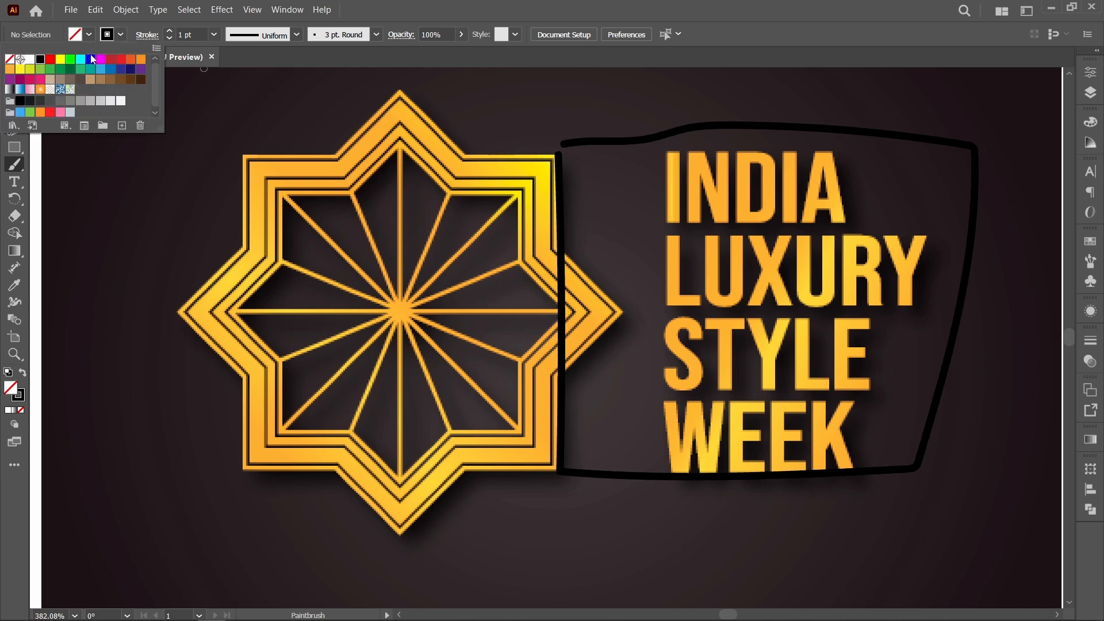
click(31, 60)
key(ctrl+z)
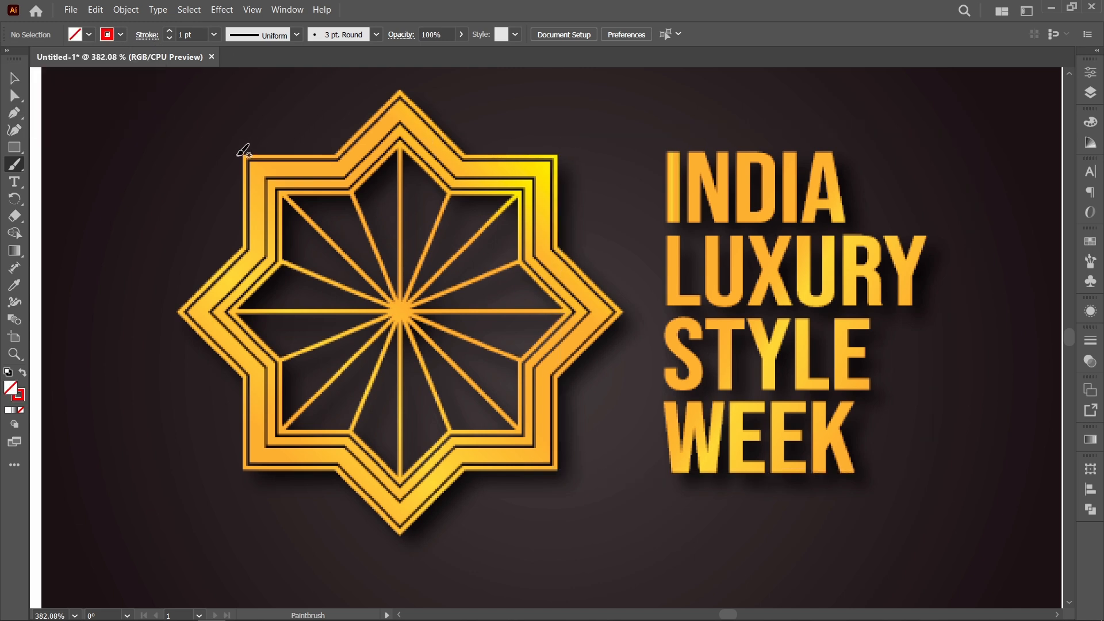
Trace an upright and a diagonal square over the reference star with red brush strokes, and undo both
mouse_move(243, 152)
mouse_down()
mouse_move(228, 357)
mouse_move(235, 468)
mouse_move(478, 485)
mouse_move(572, 467)
mouse_move(582, 172)
mouse_move(257, 138)
mouse_up()
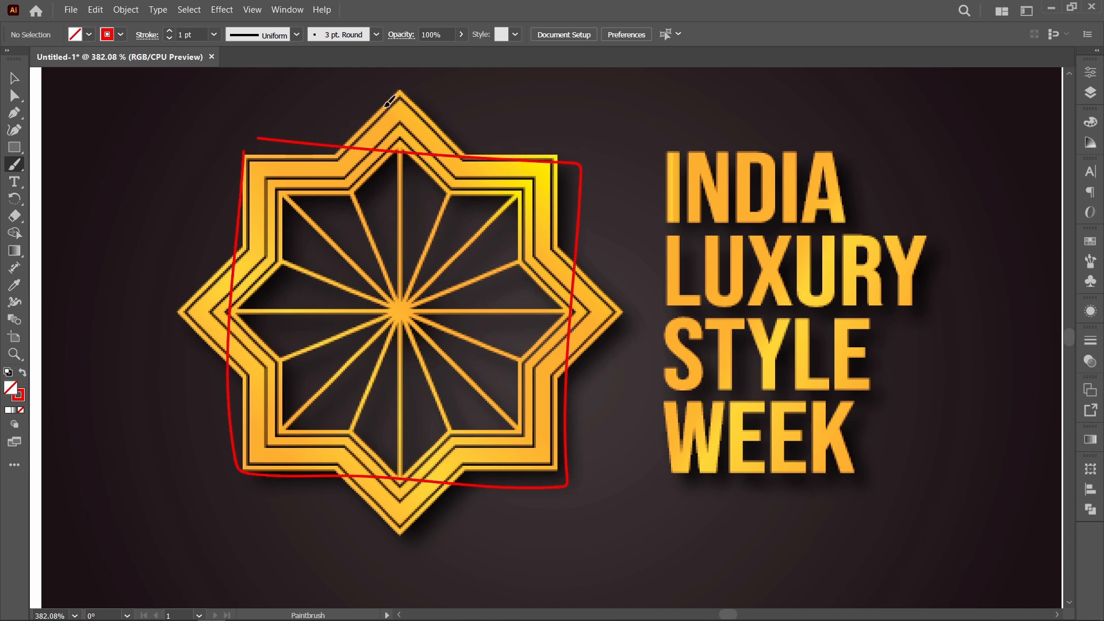
mouse_move(390, 100)
mouse_down()
mouse_move(221, 248)
mouse_move(169, 311)
mouse_move(337, 491)
mouse_move(402, 537)
mouse_move(539, 436)
mouse_move(615, 355)
mouse_move(623, 303)
mouse_move(575, 243)
mouse_move(404, 89)
mouse_move(381, 101)
mouse_up()
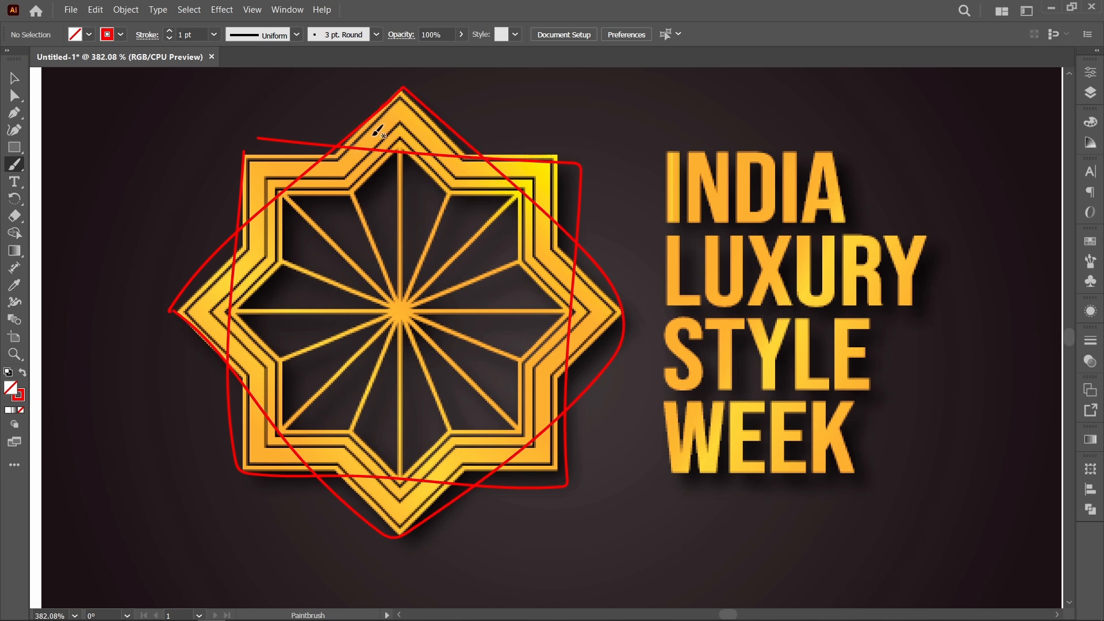
key(ctrl+z)
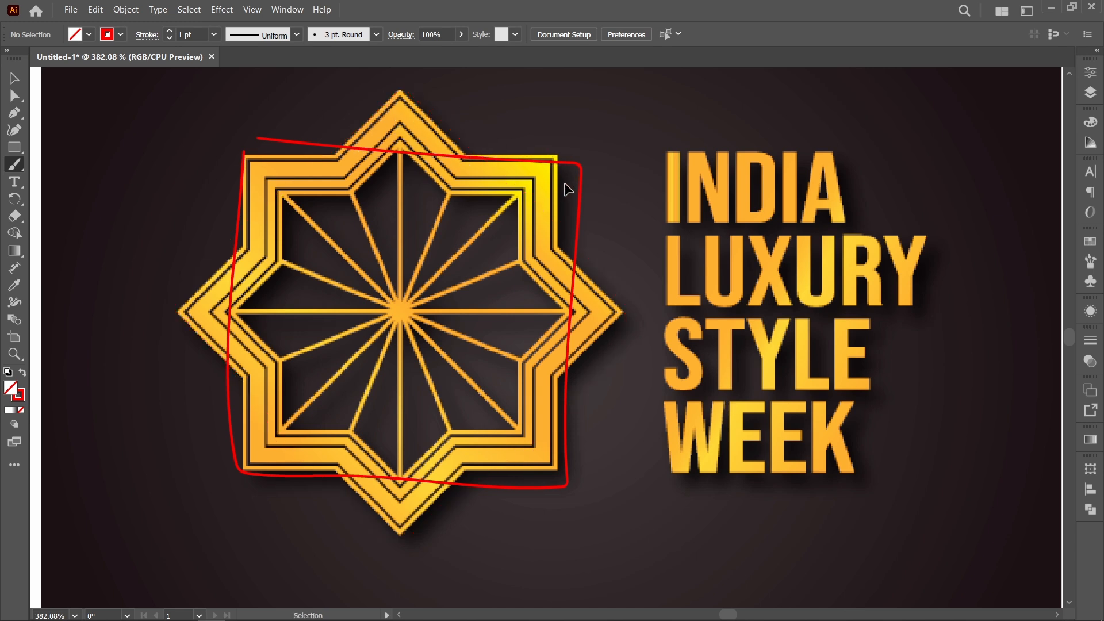
key(ctrl+z)
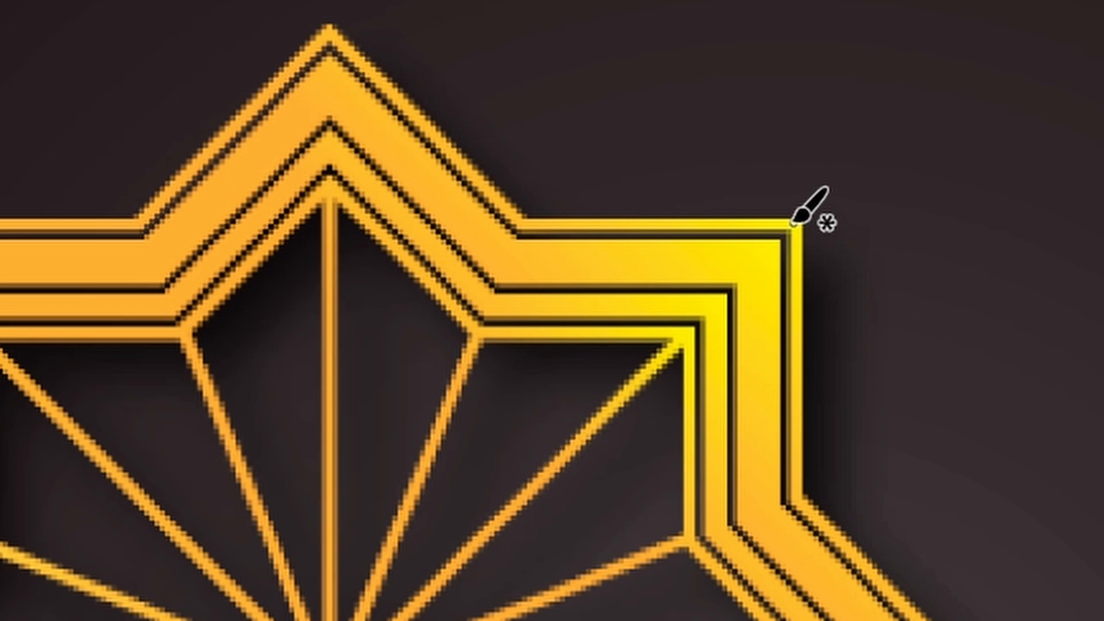
Mark the border lines at the reference star's upper-right corner with short red brush strokes
drag(794, 223, 850, 153)
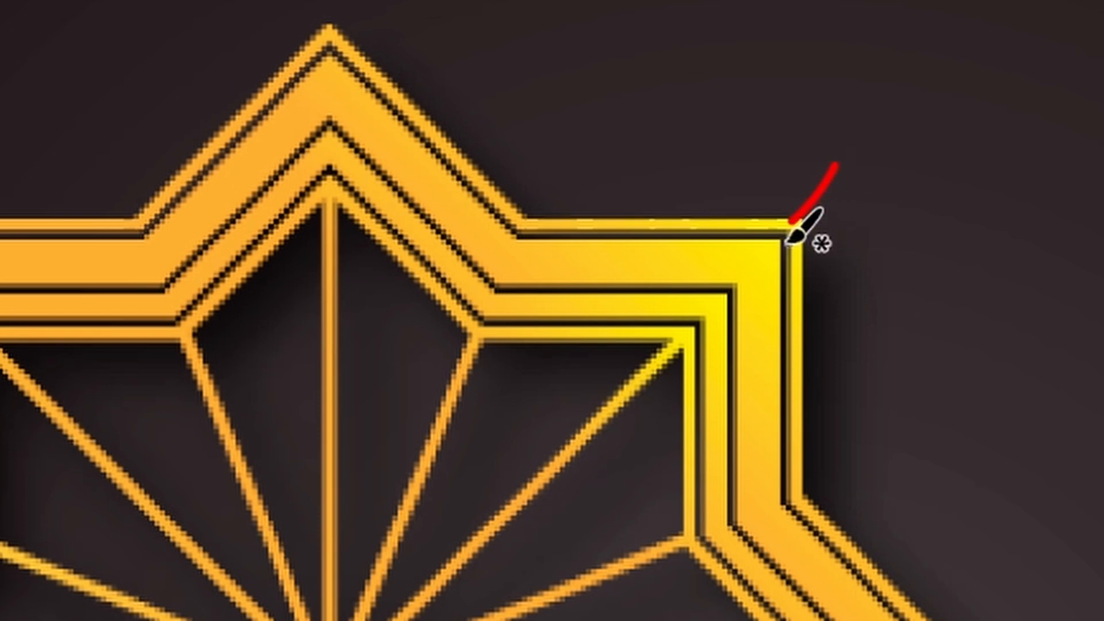
mouse_move(785, 244)
mouse_down()
mouse_move(787, 269)
mouse_move(916, 314)
mouse_move(938, 300)
mouse_up()
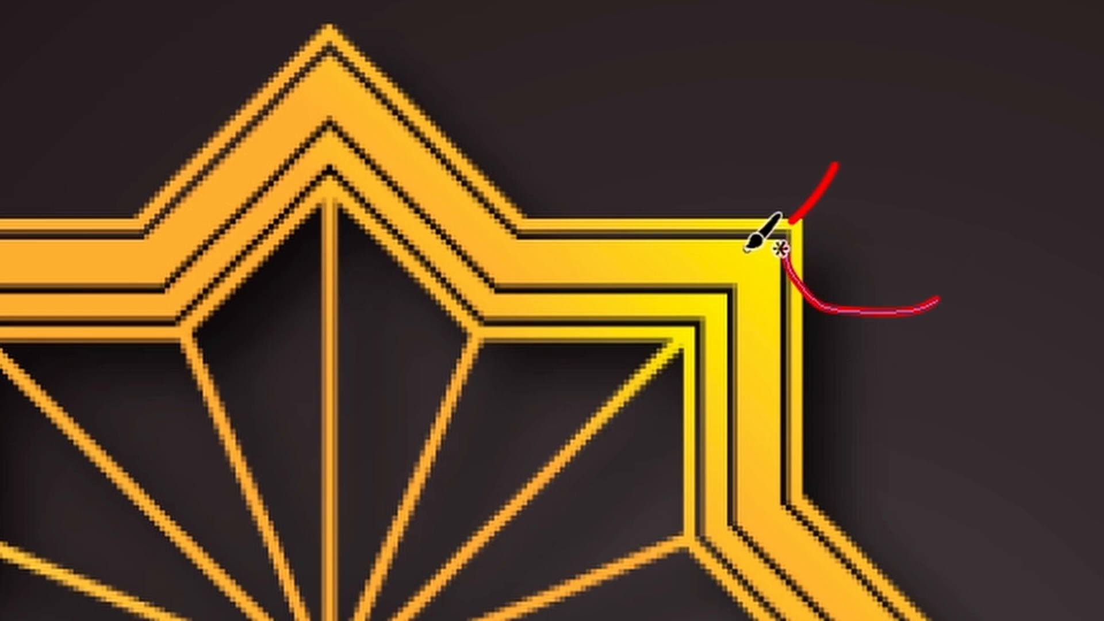
mouse_move(762, 167)
mouse_down()
mouse_move(746, 249)
mouse_move(742, 171)
mouse_up()
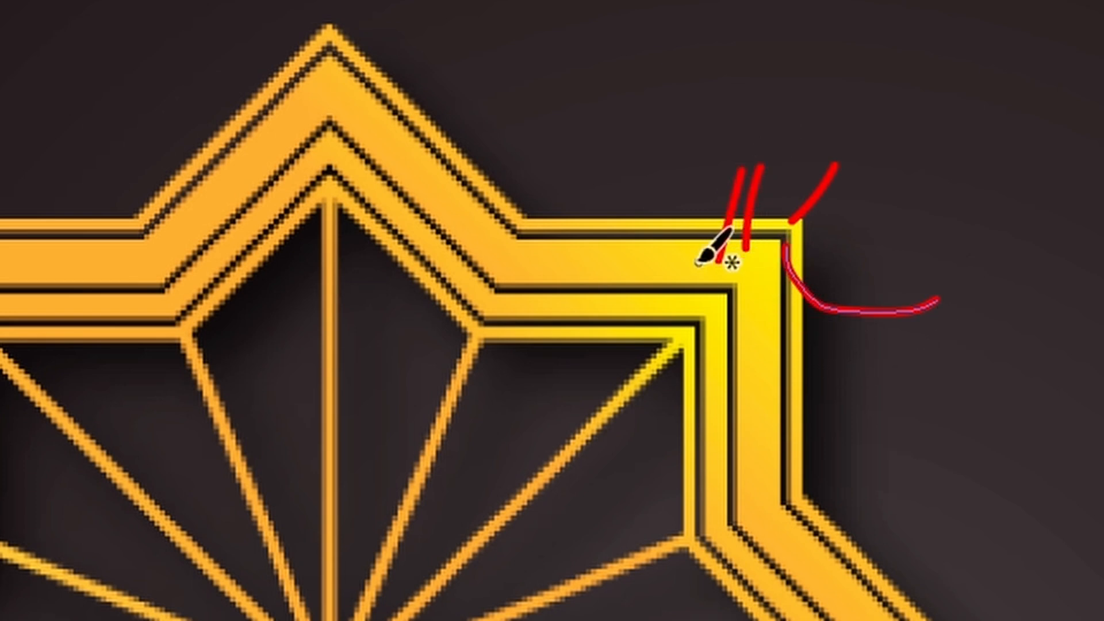
drag(693, 274, 696, 79)
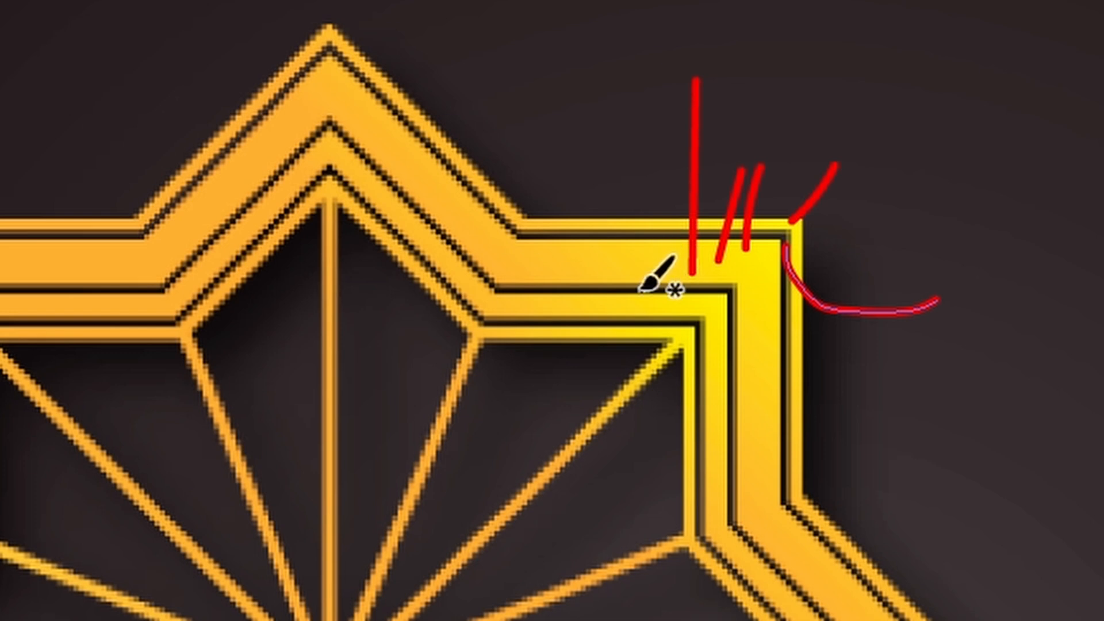
drag(640, 282, 645, 135)
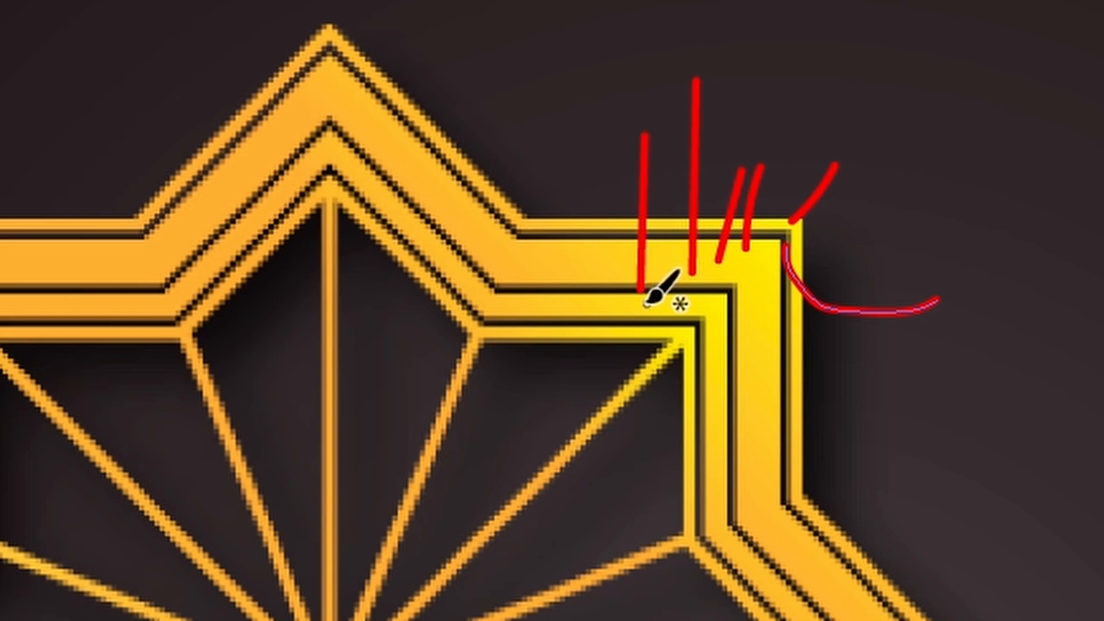
drag(715, 310, 1098, 406)
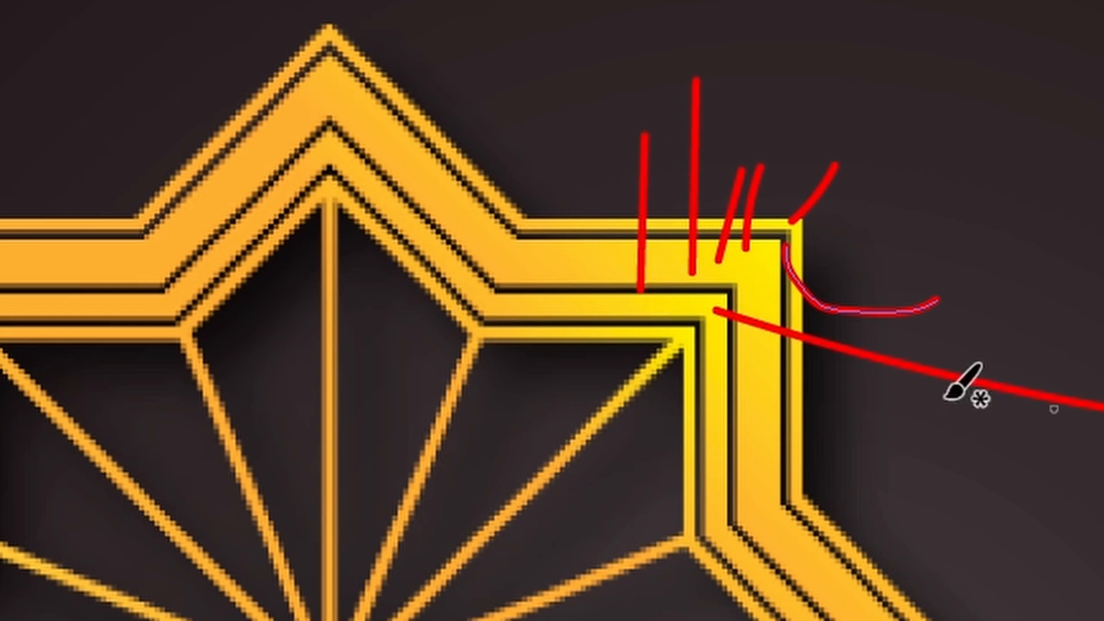
drag(712, 355, 933, 447)
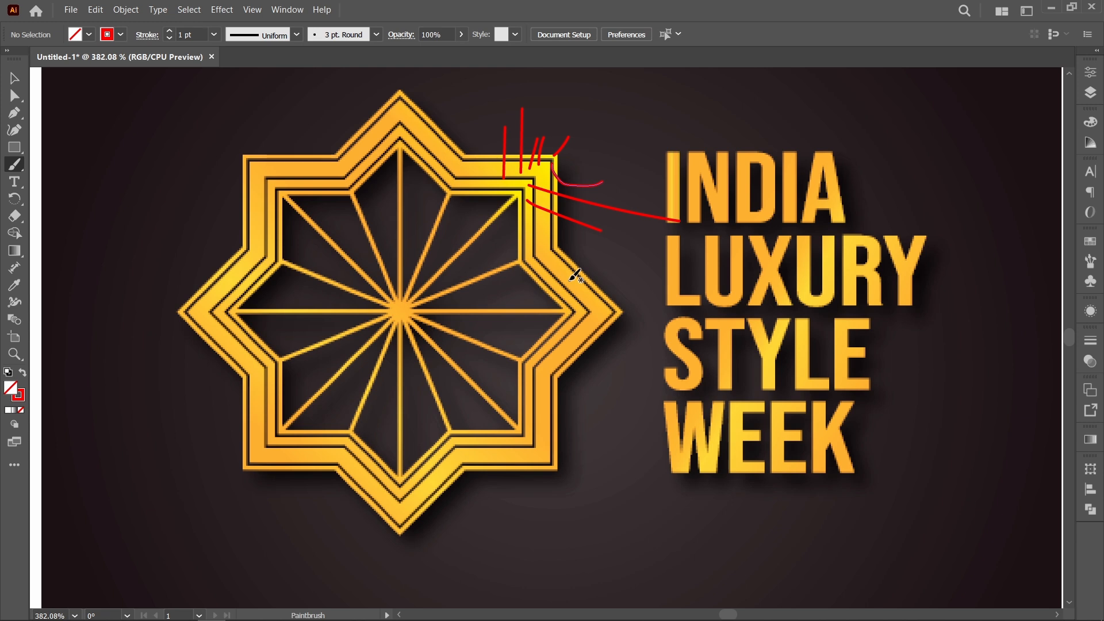
Undo all the red brush marks at the reference star's corner
key(ctrl+z)
key(ctrl+z)
key(ctrl+z)
key(ctrl+z)
key(ctrl+z)
key(ctrl+z)
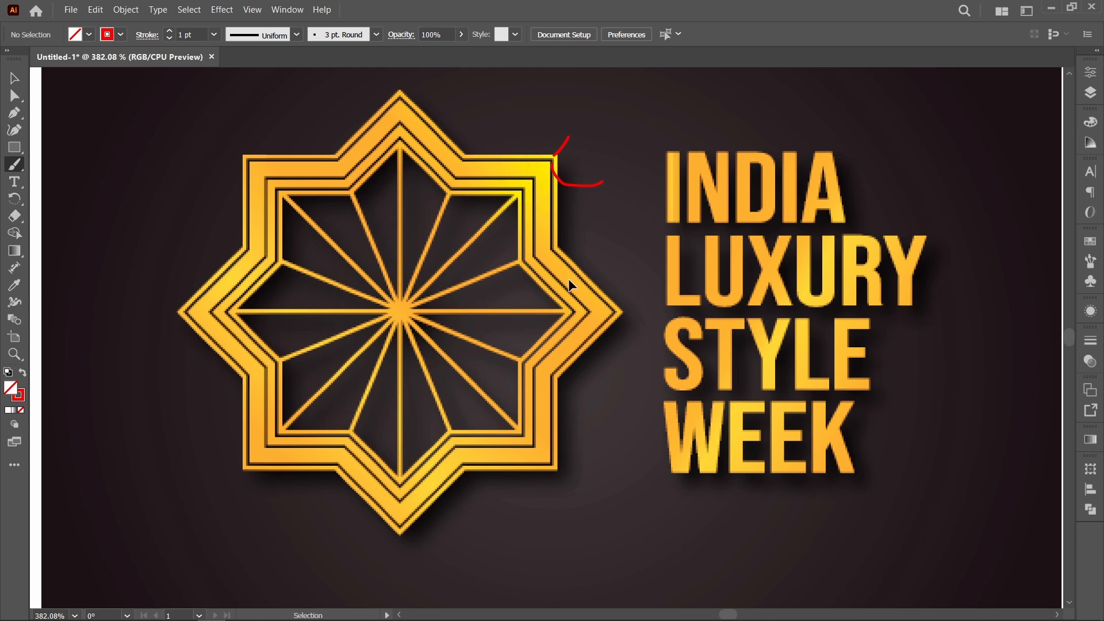
key(ctrl+z)
Scale down the reference image and place it outside the artboard, beside its upper-left corner
key(ctrl+0)
click(10, 81)
click(694, 526)
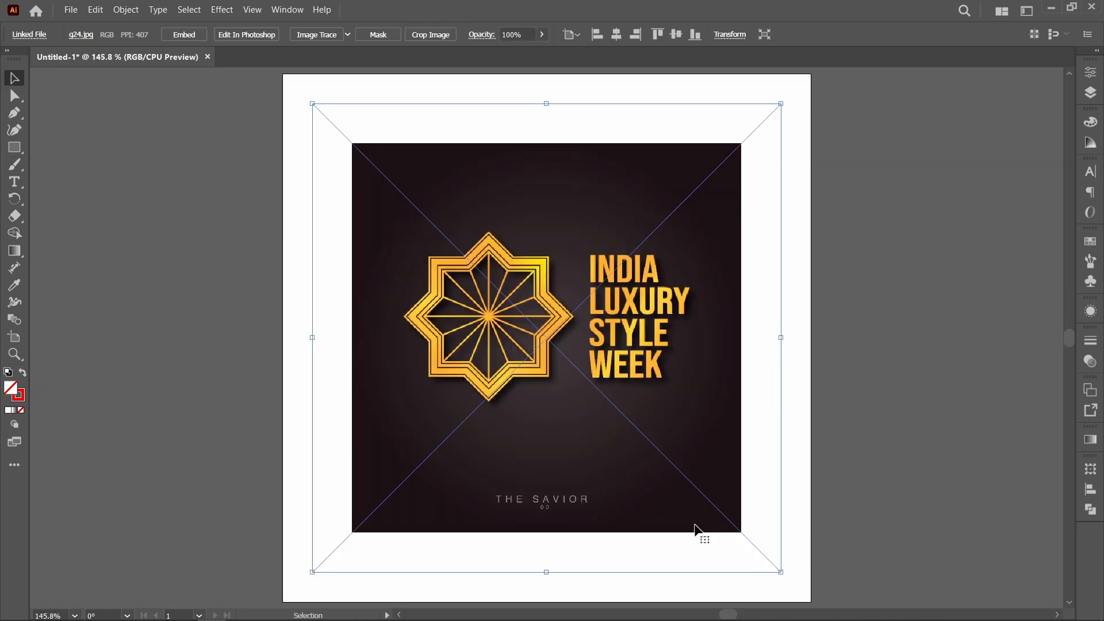
drag(780, 572, 472, 238)
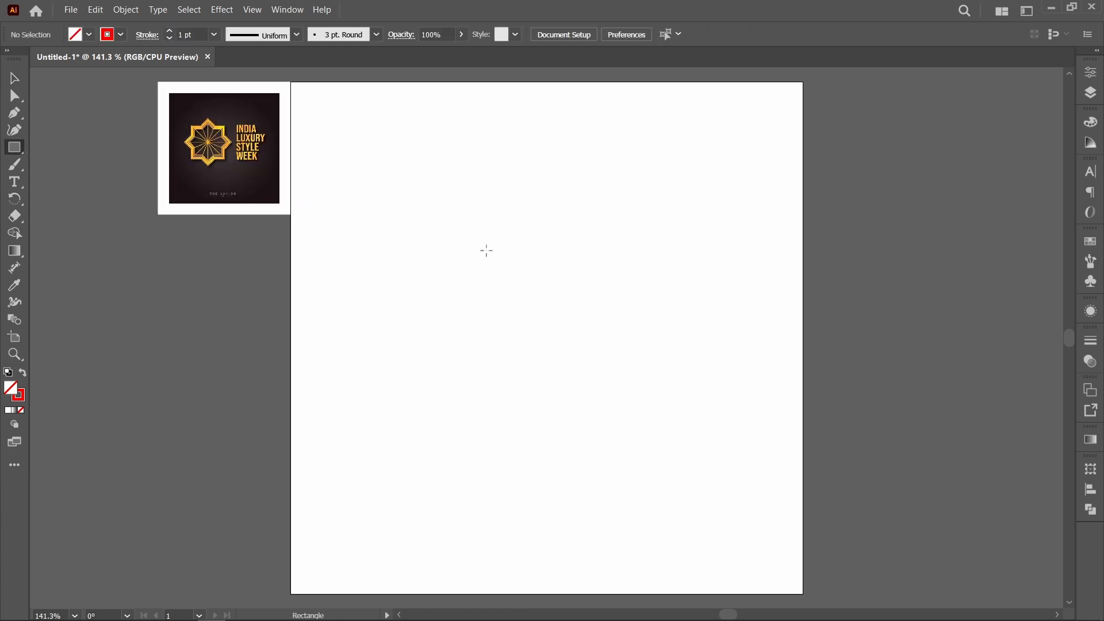
Create a 60 × 60 mm square with no fill and a black 1 pt stroke on the artboard
key(ctrl+z)
click(602, 504)
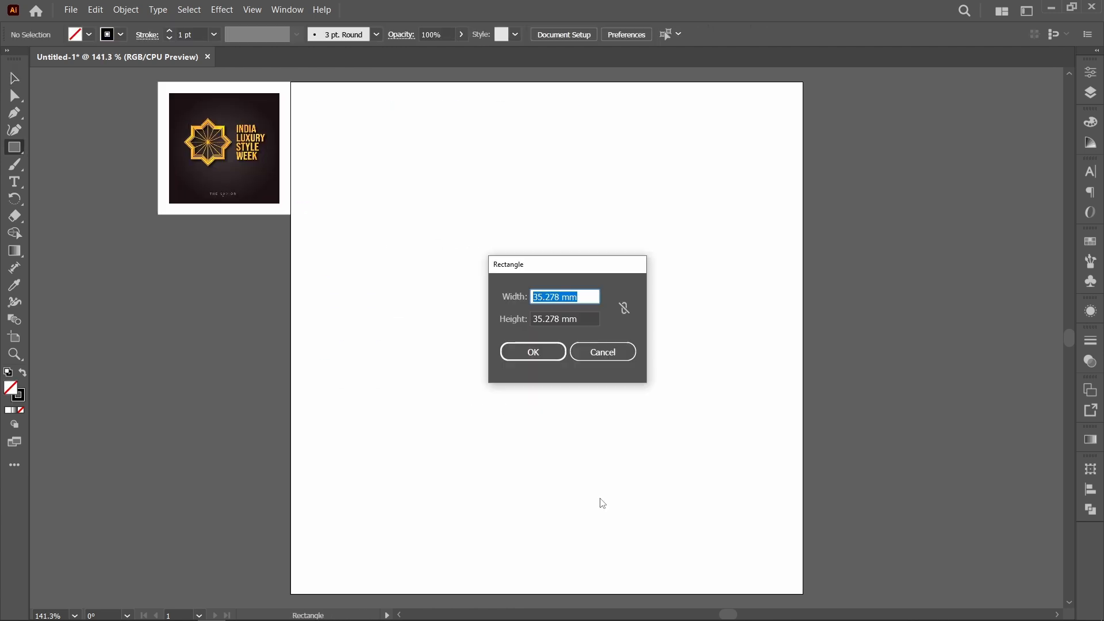
text(60)
key(Tab)
text(60)
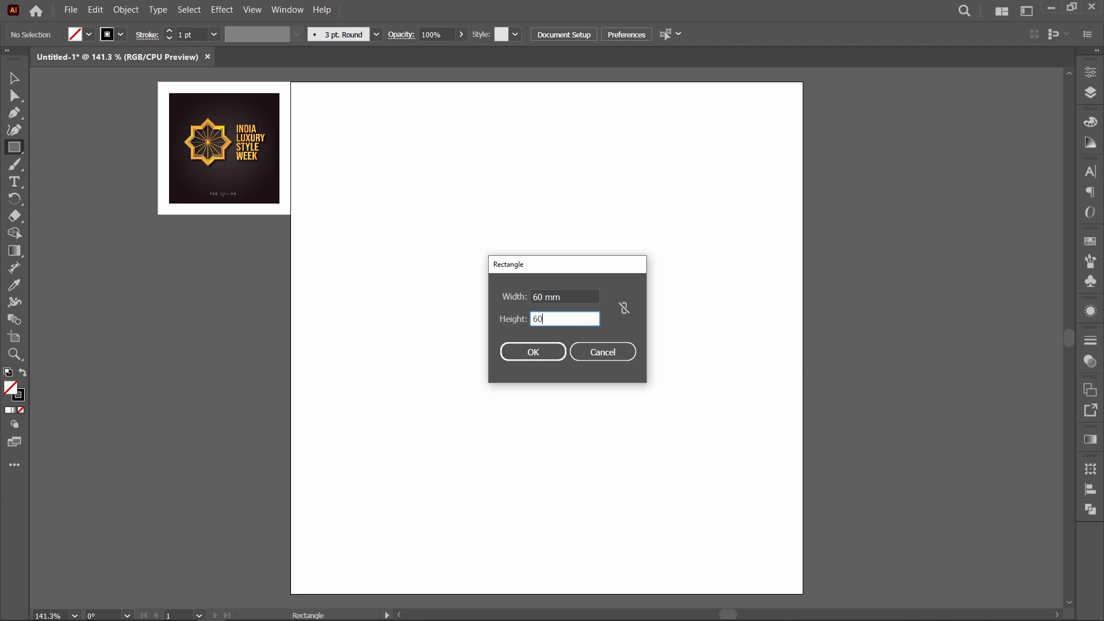
key(Return)
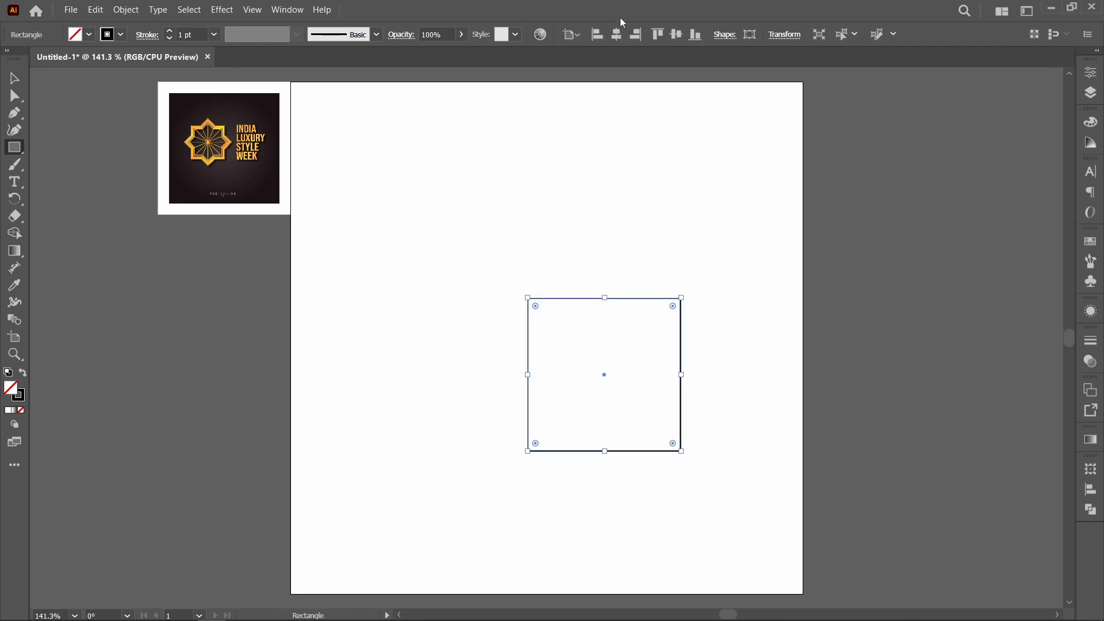
Center the square horizontally and vertically on the artboard
click(616, 34)
click(676, 33)
key(v)
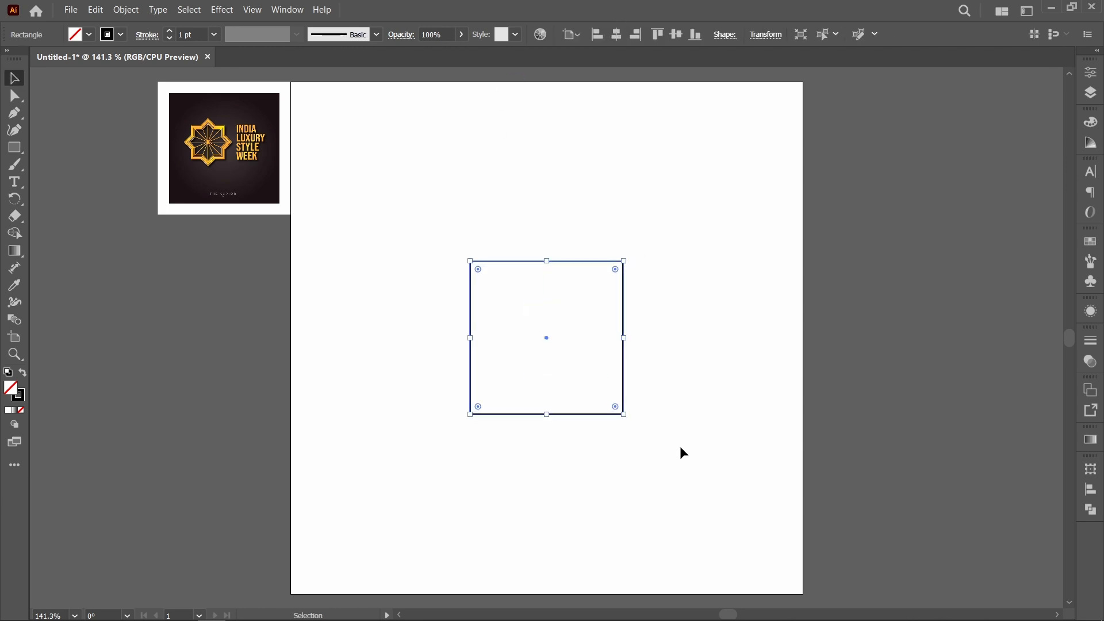
Create a copy of the square rotated by 45° about its center
key(r)
key(Return)
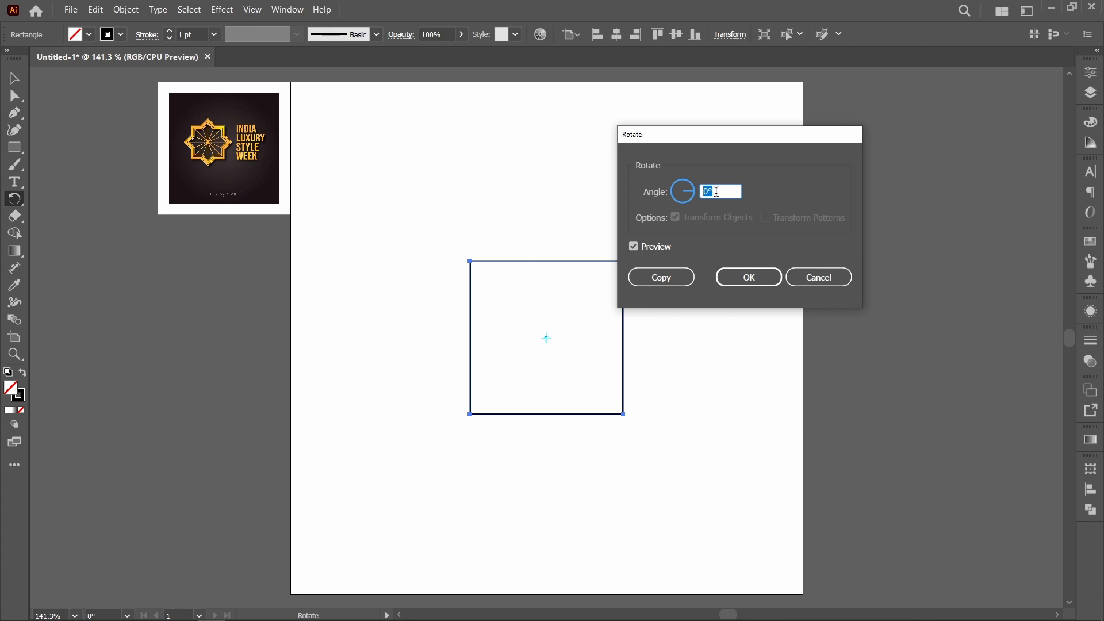
text(45)
key(alt+c)
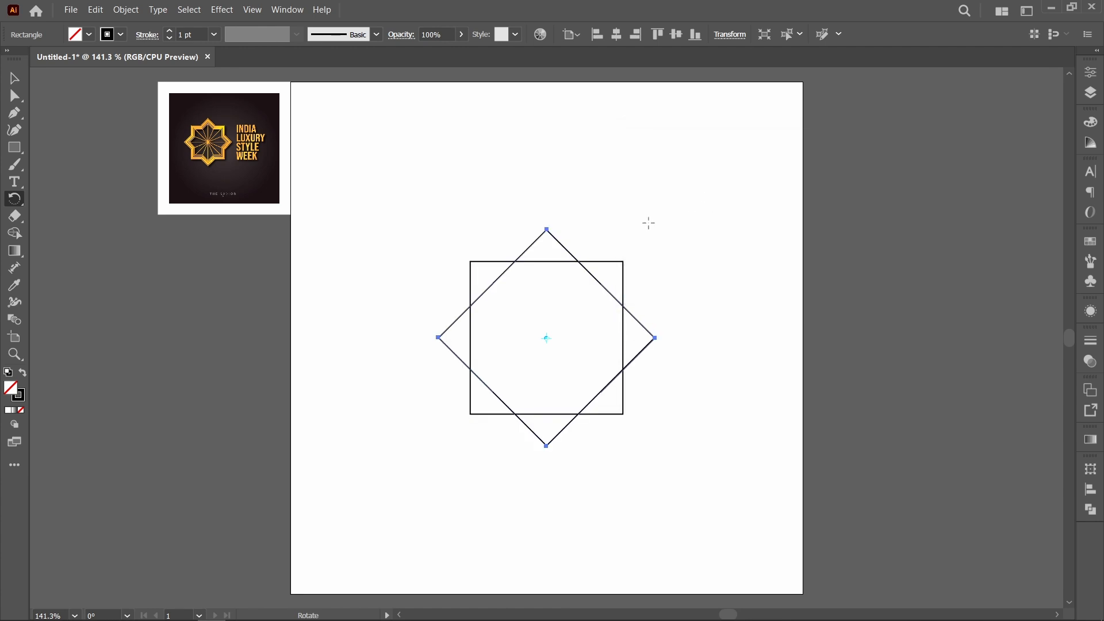
key(v)
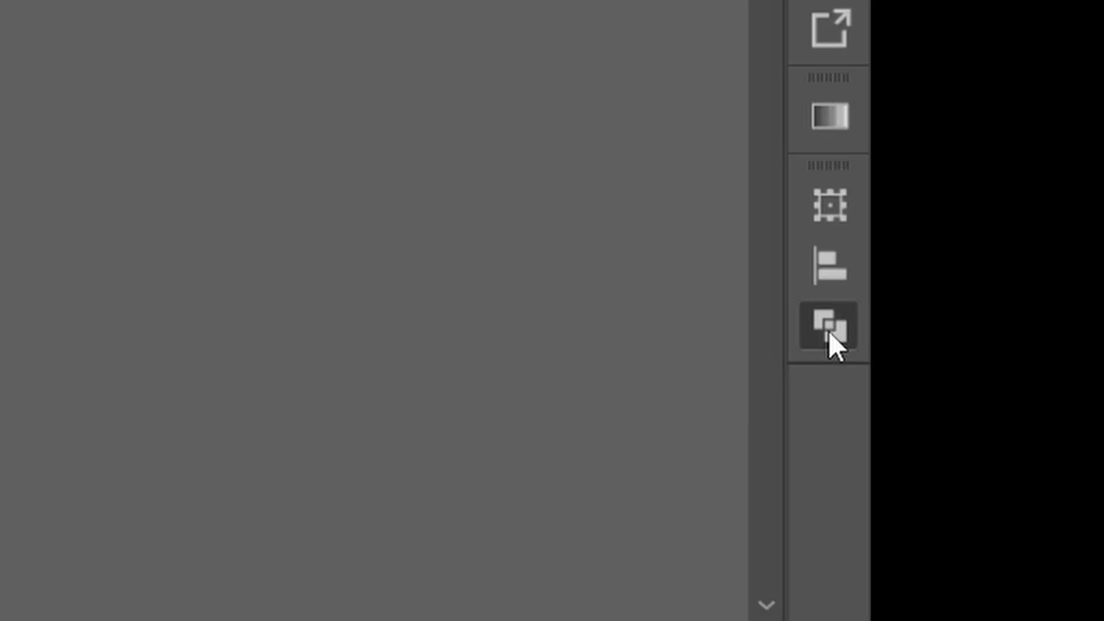
Unite the two squares into one eight-pointed star and enlarge it from its center to about 153 mm across
click(1091, 514)
click(333, 307)
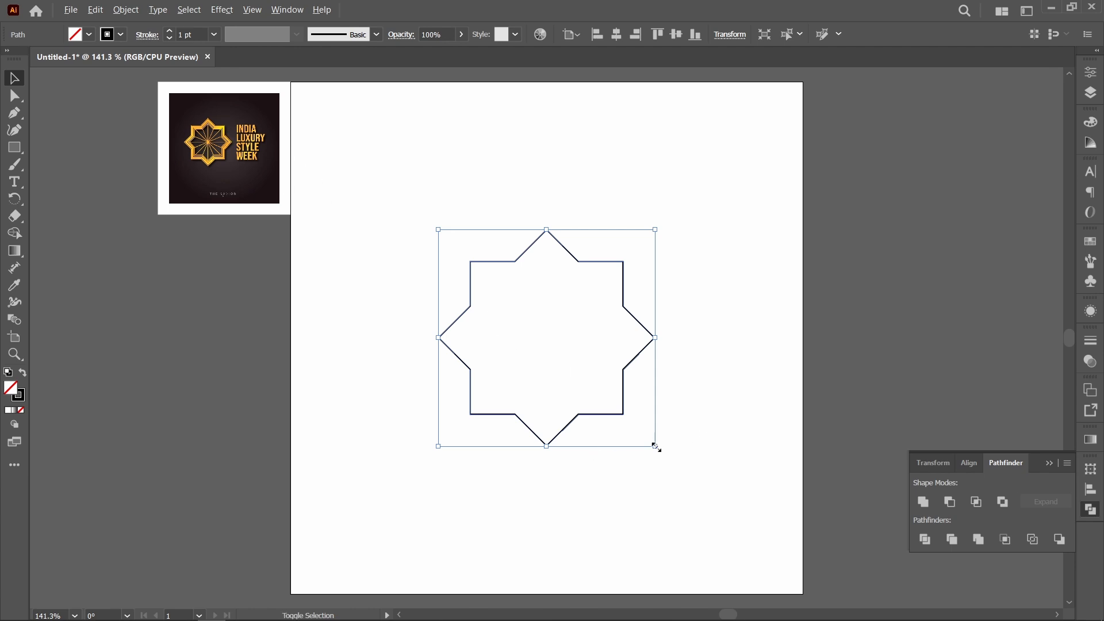
drag(656, 446, 776, 534)
click(764, 427)
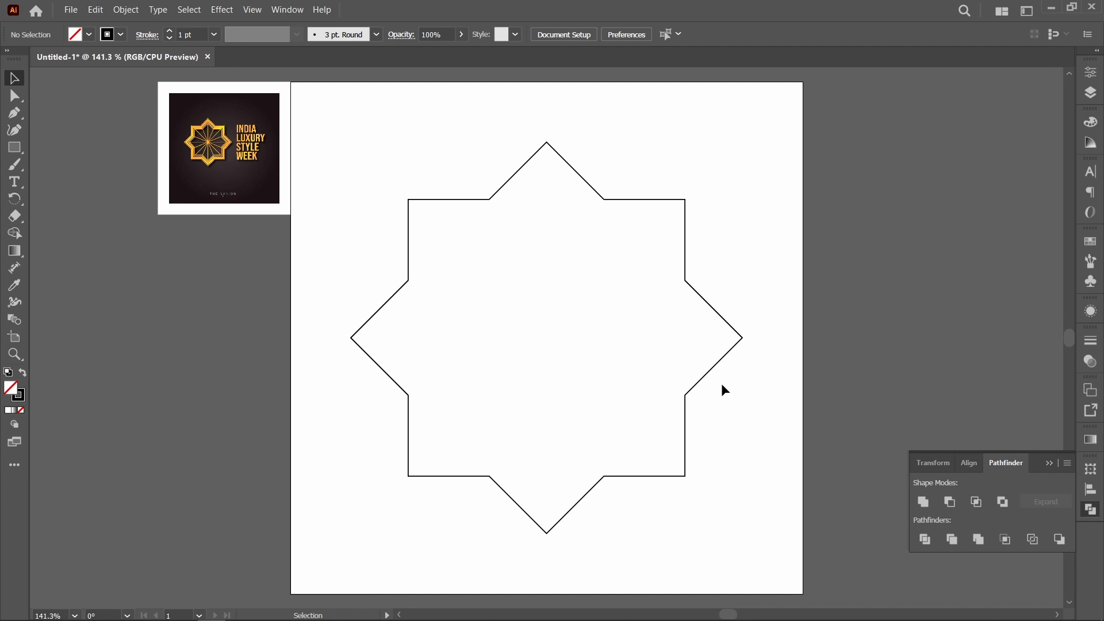
Paste a copy of the star in front and shrink it about its center until its tips meet the outer star's straight sides
drag(723, 386, 606, 263)
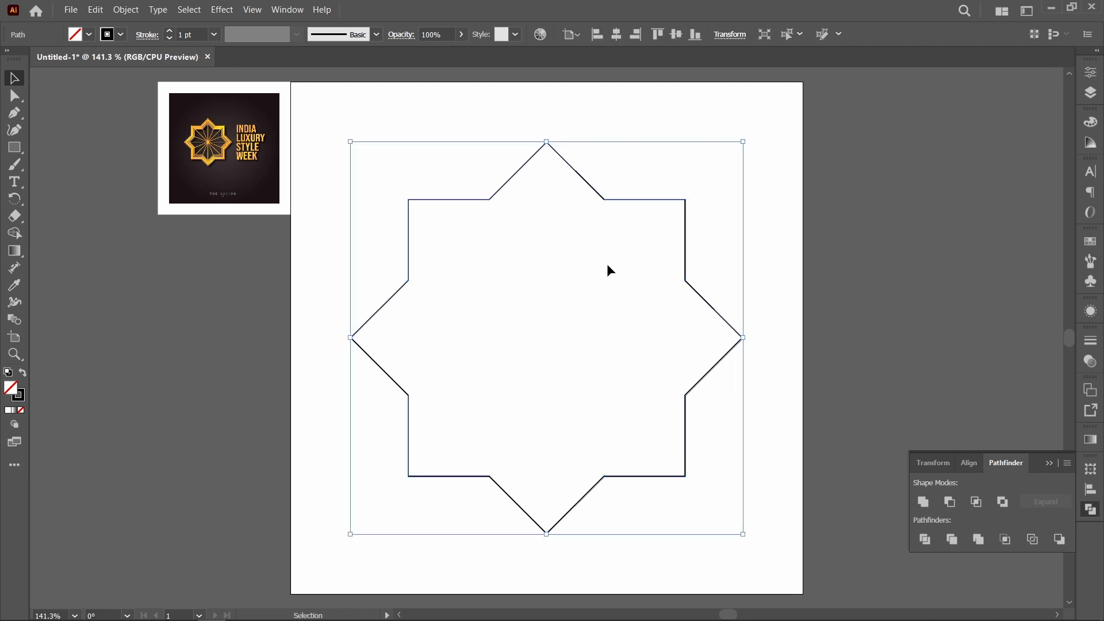
key(ctrl+c)
key(ctrl+f)
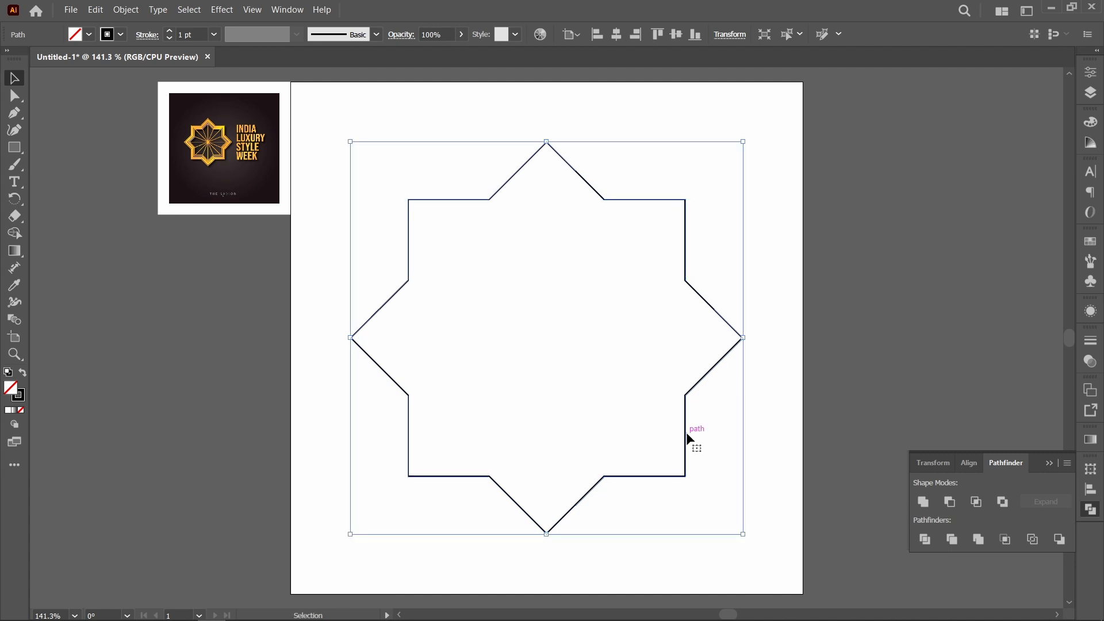
drag(686, 434, 700, 434)
key(ctrl+z)
drag(743, 535, 686, 486)
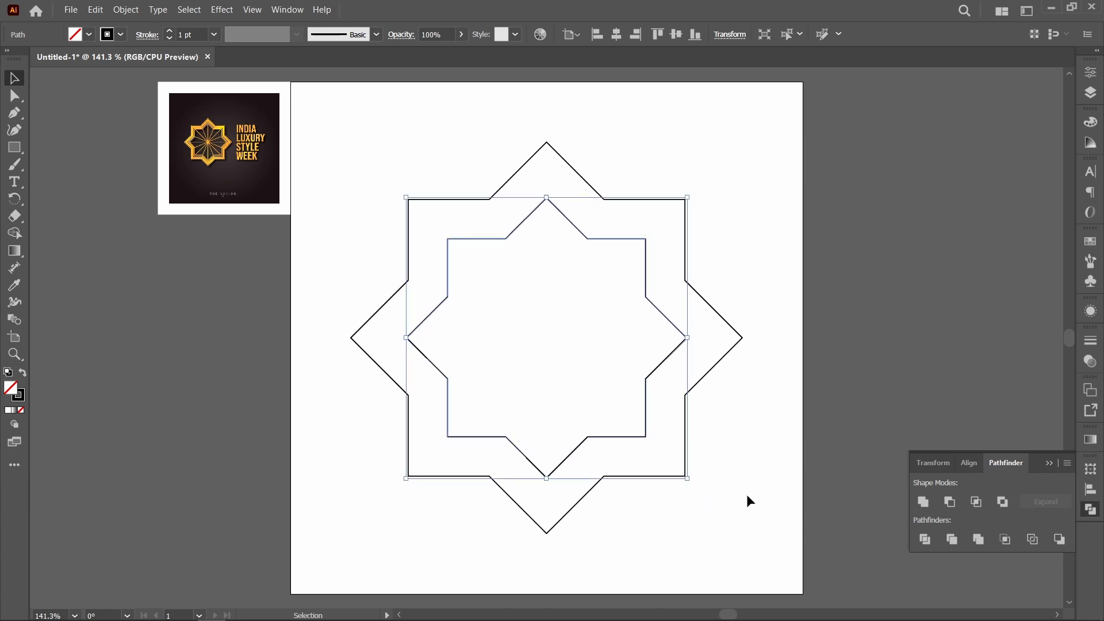
click(743, 432)
Blend the outer and inner stars using Specified Steps spacing with 12 steps
drag(641, 163, 559, 344)
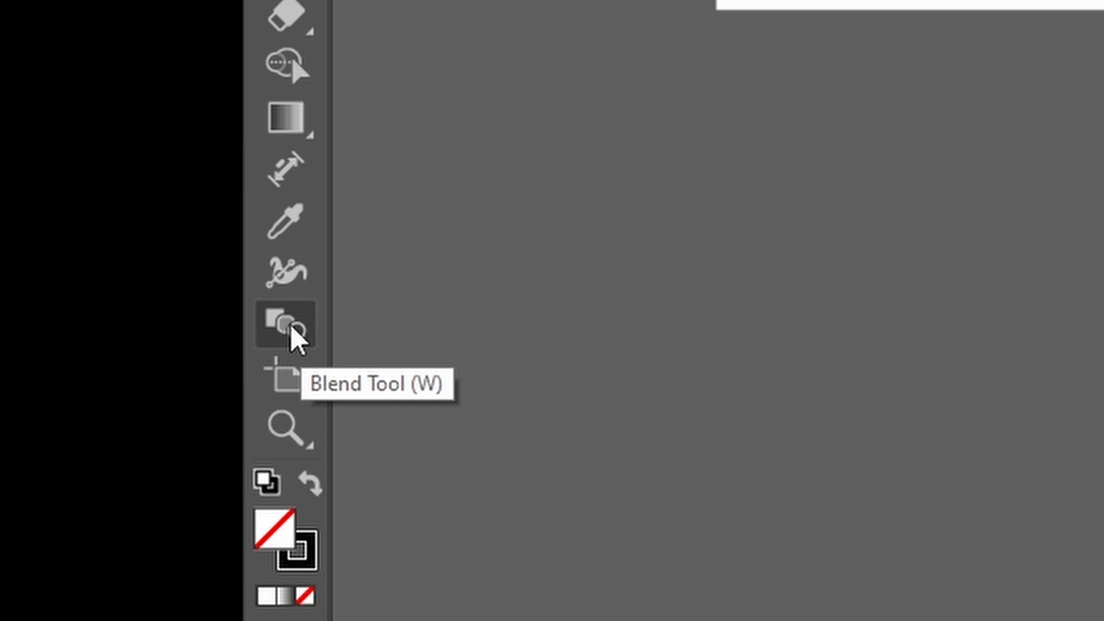
double_click(291, 324)
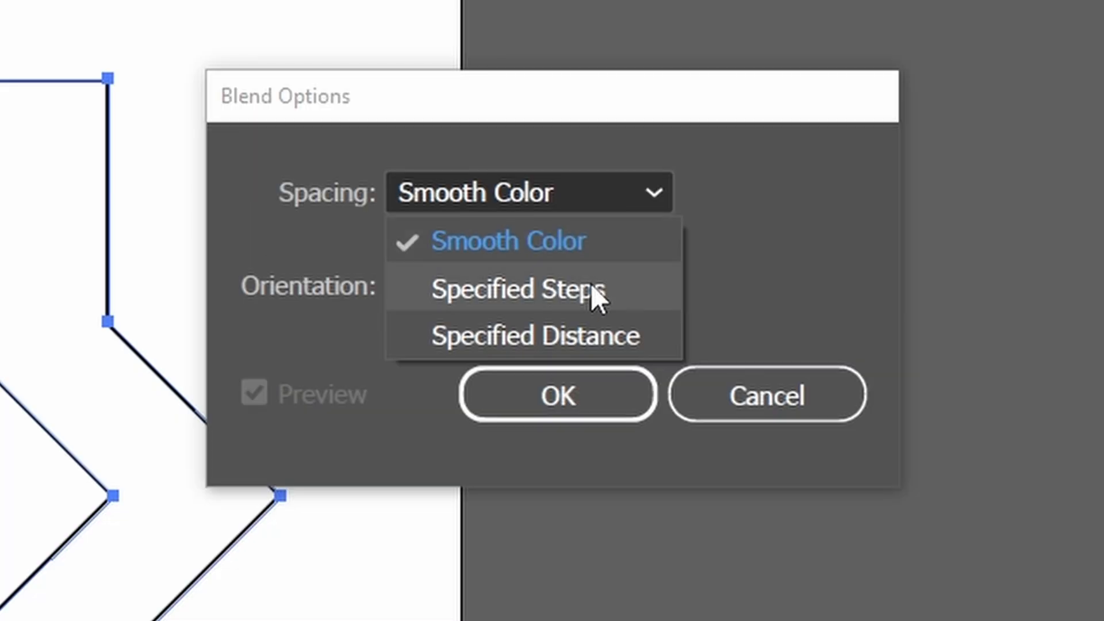
click(594, 295)
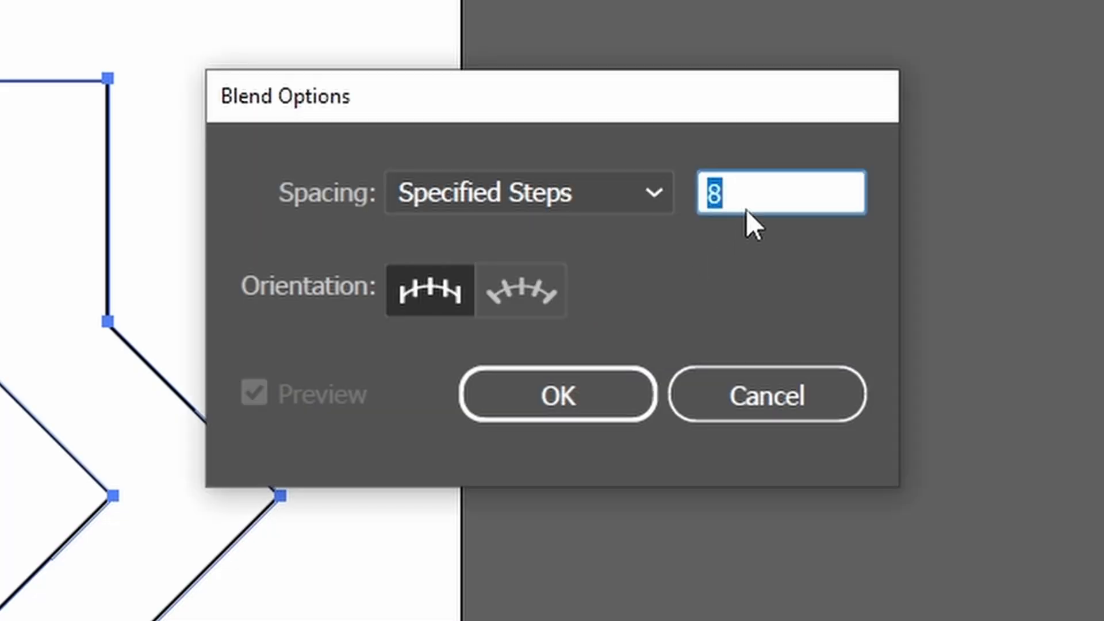
text(12)
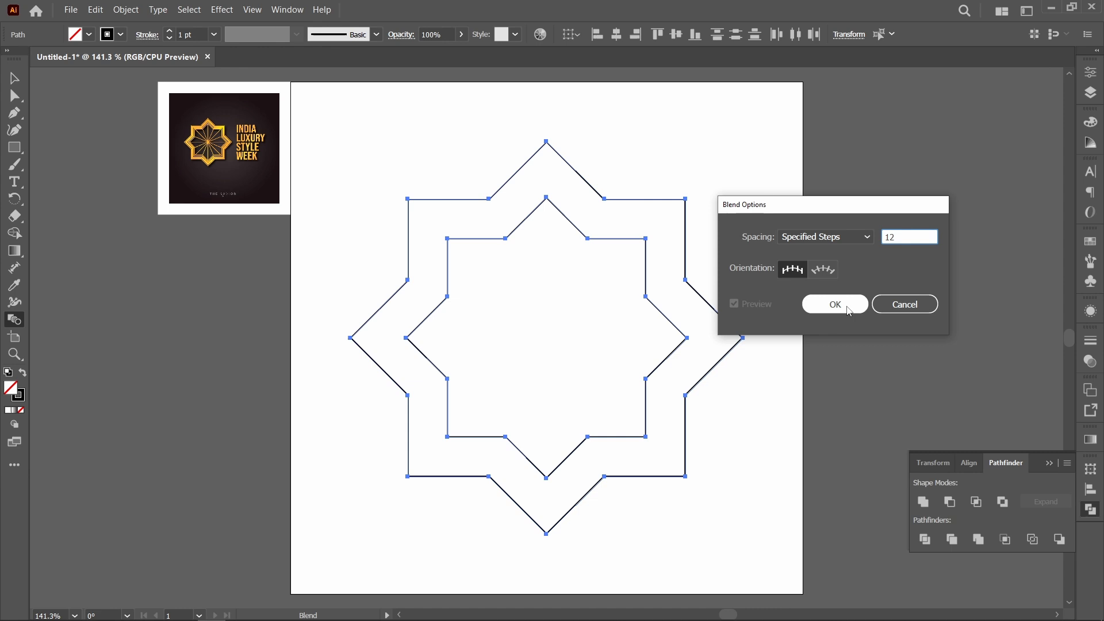
click(558, 394)
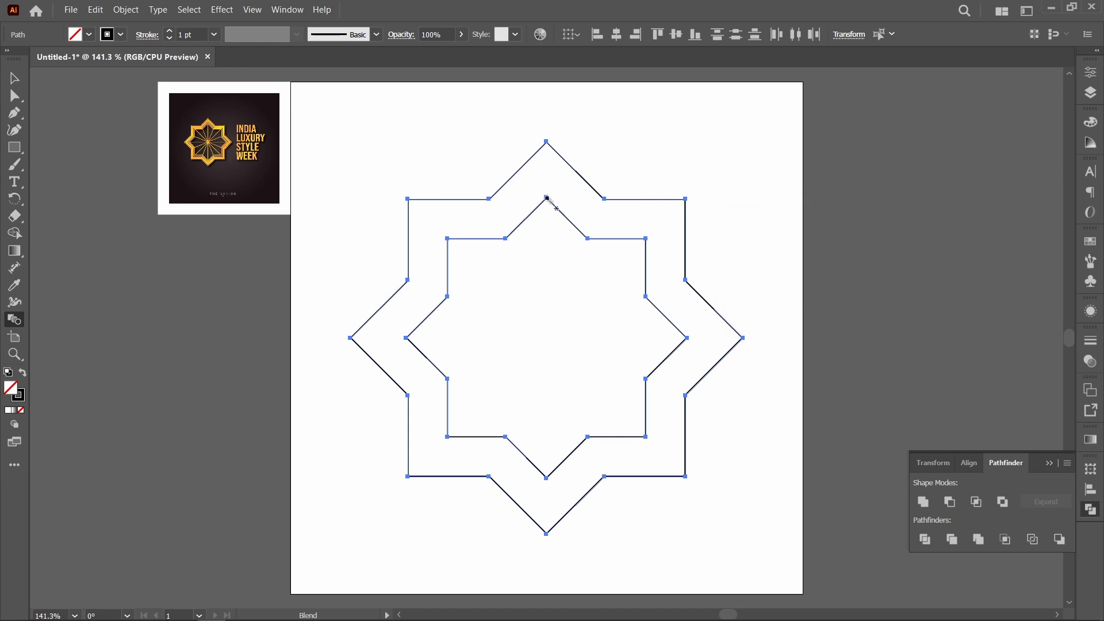
key(ctrl+alt+b)
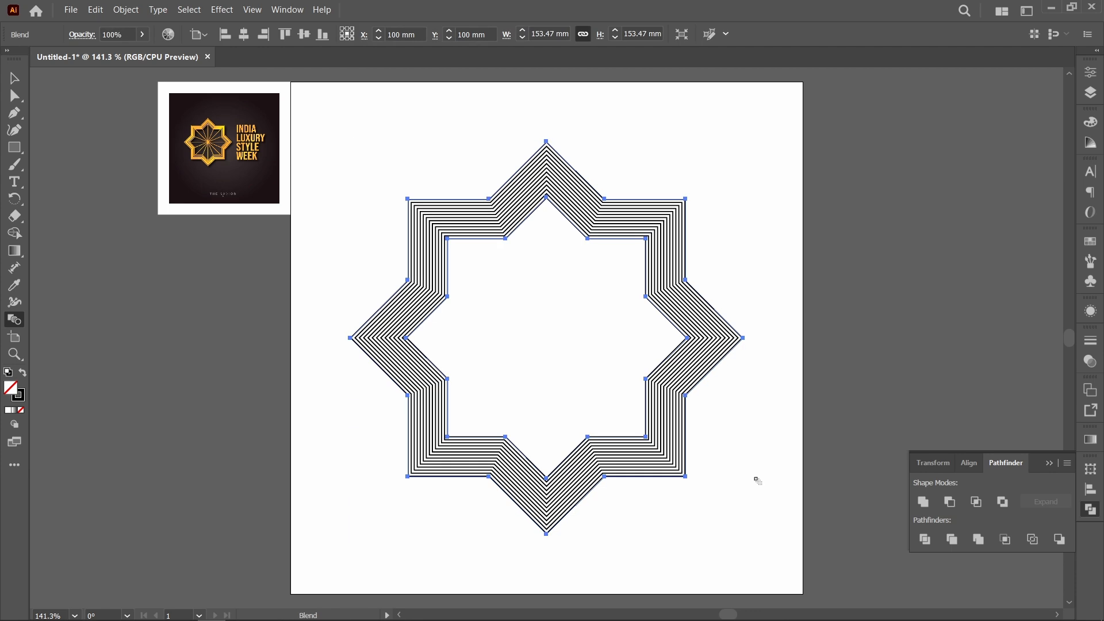
Expand the blended star outlines into separate filled shapes
key(ctrl+shift+a)
key(z)
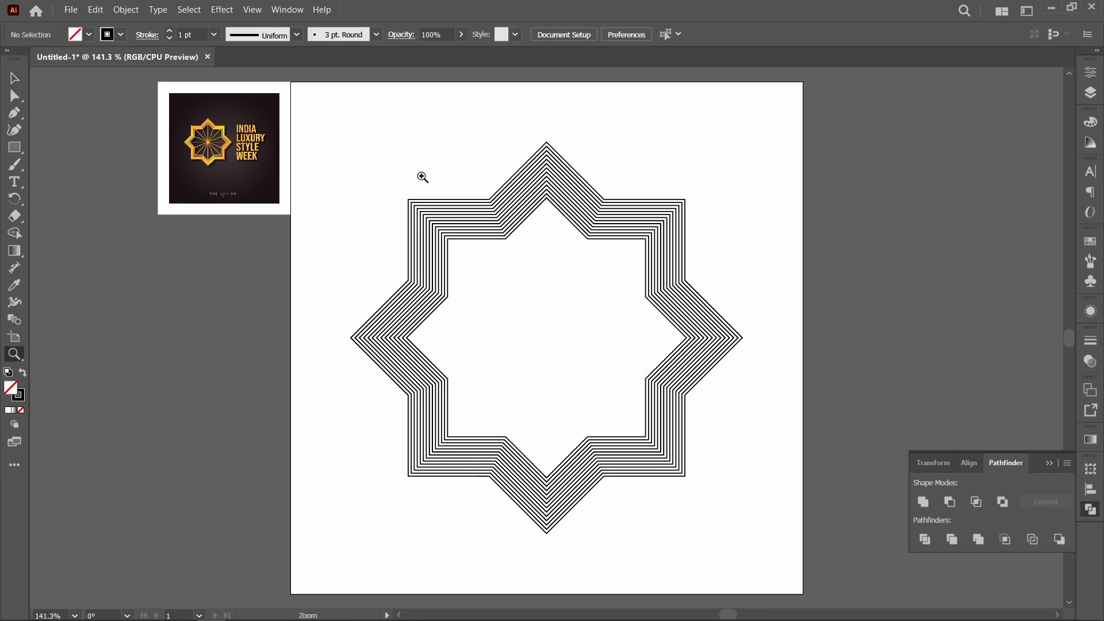
drag(383, 168, 567, 345)
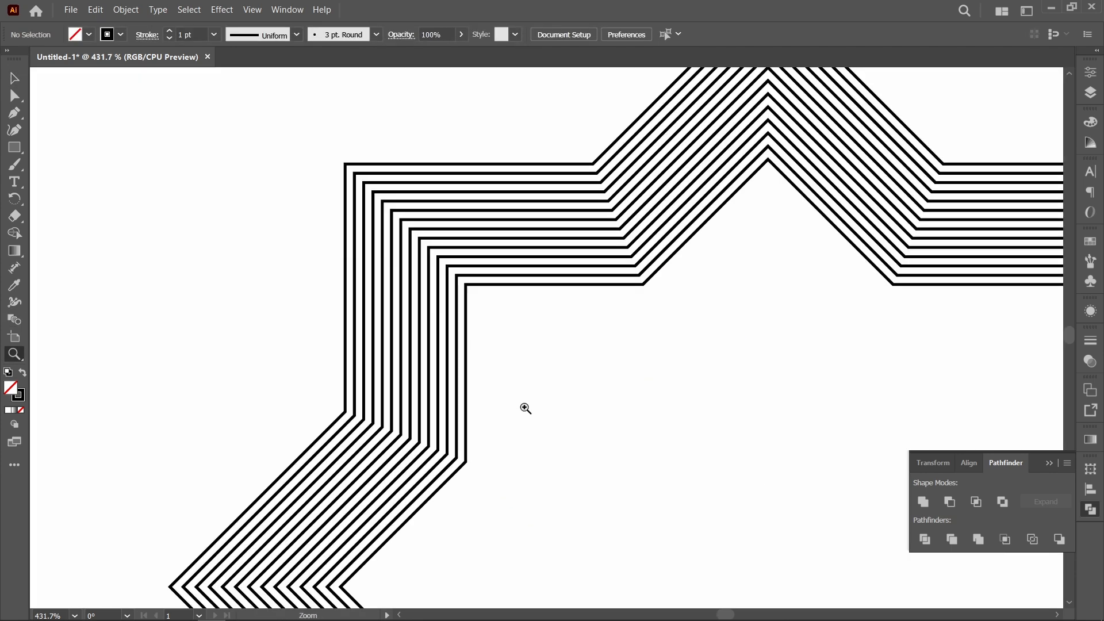
key(v)
click(465, 367)
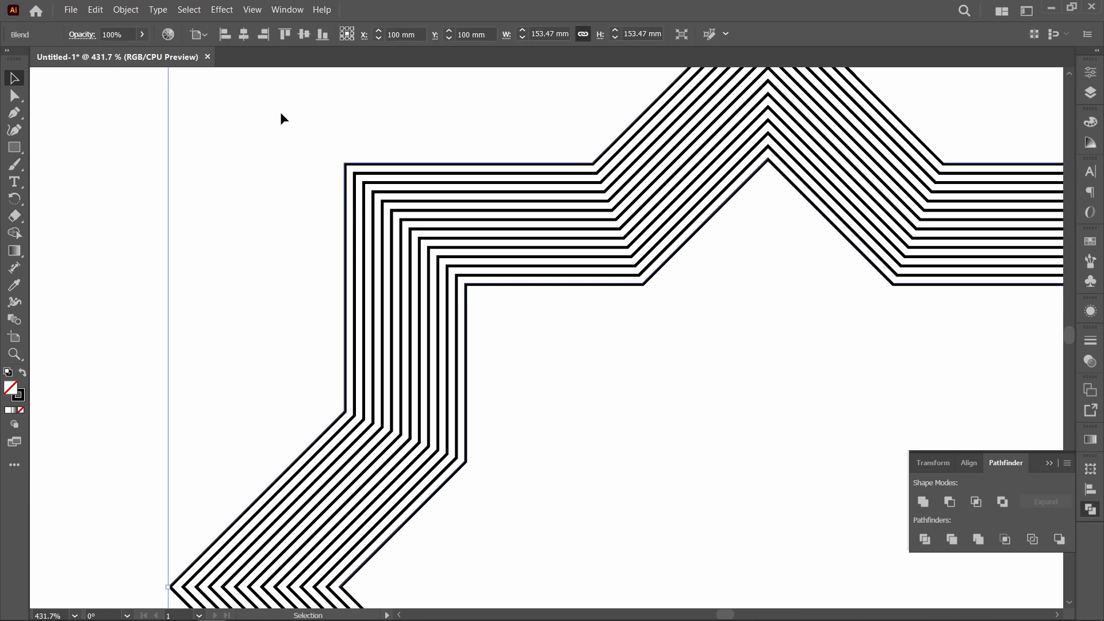
click(126, 10)
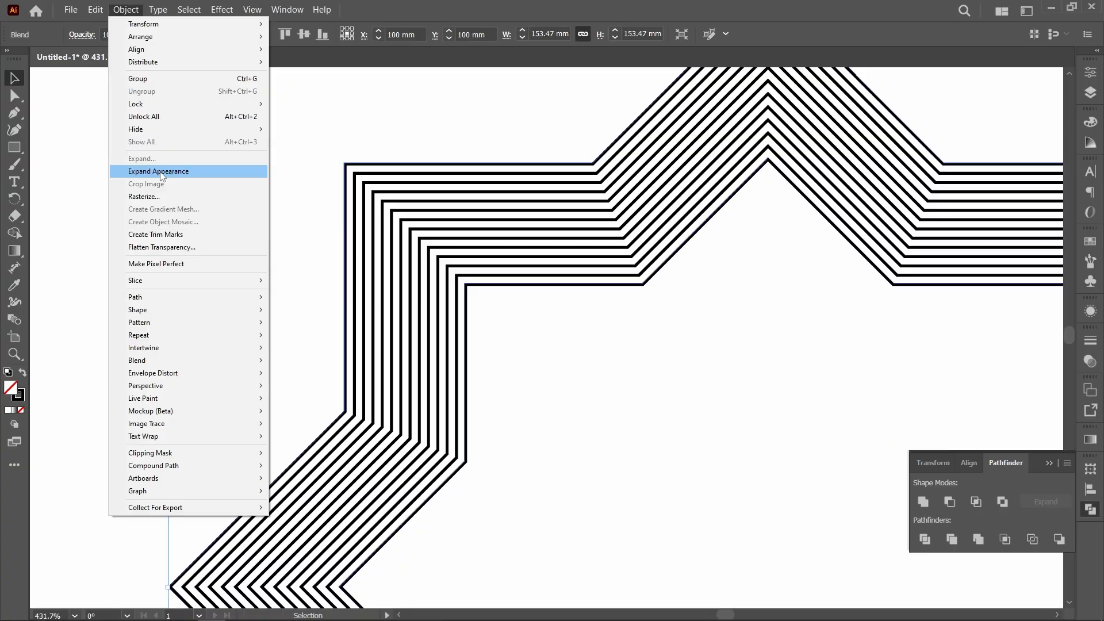
click(312, 557)
click(217, 85)
click(370, 524)
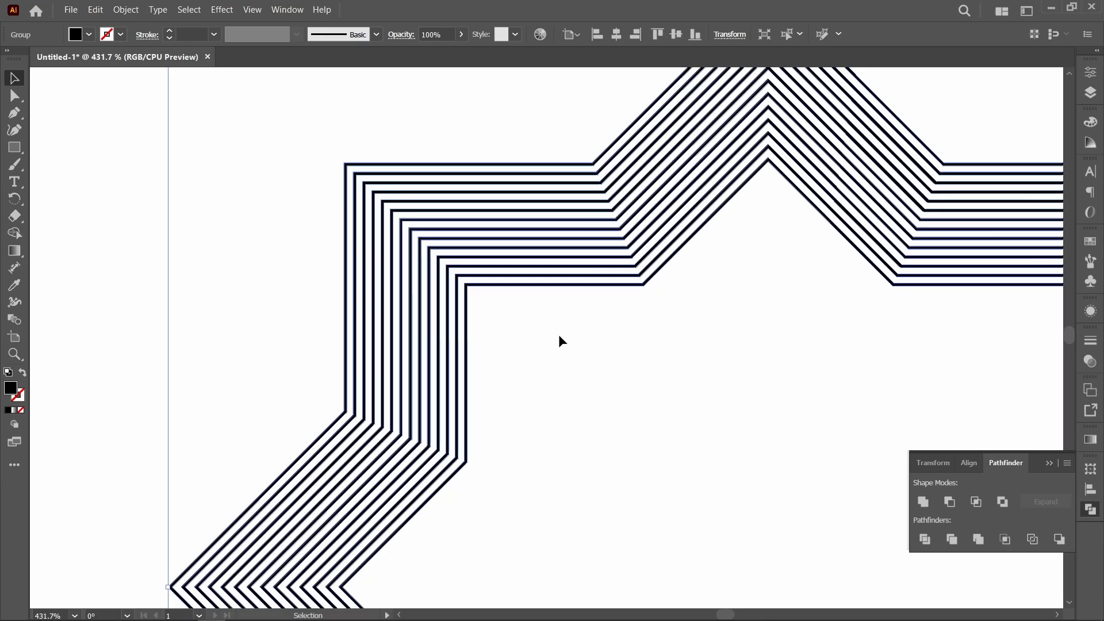
Move the innermost star ring as a separation test, and undo the move
click(559, 336)
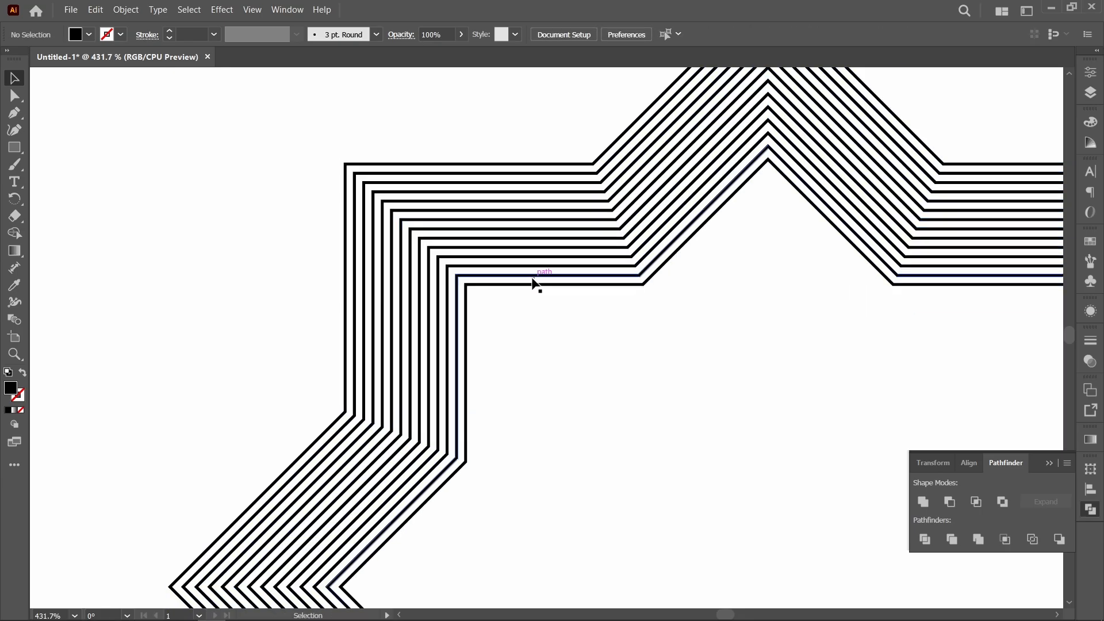
drag(533, 285, 556, 319)
key(ctrl+z)
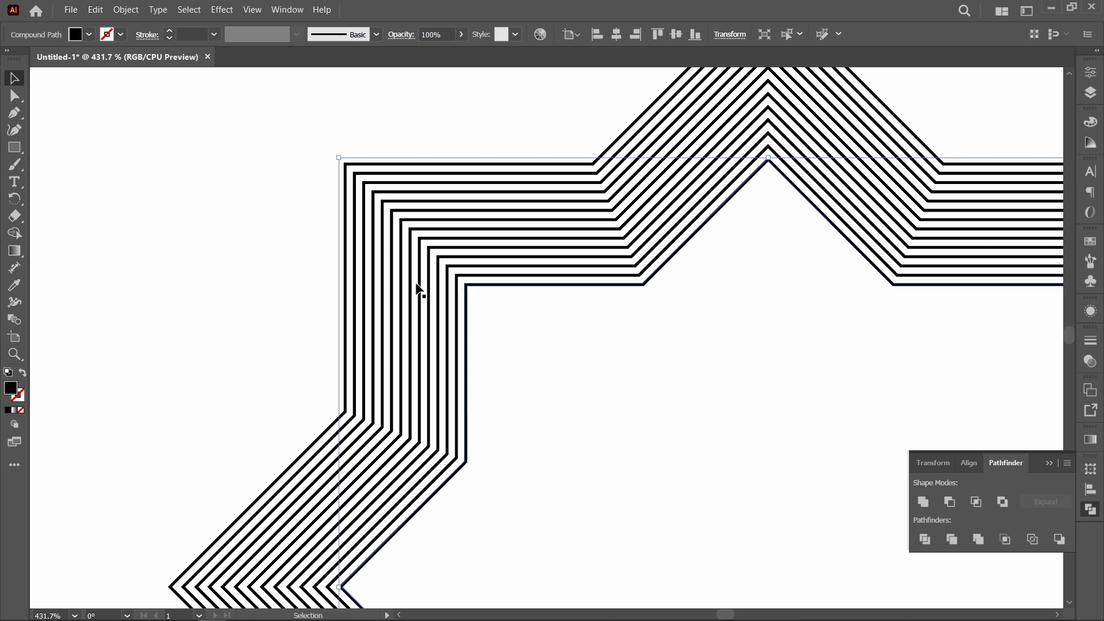
Select all the expanded star rings and group them
drag(293, 134, 615, 379)
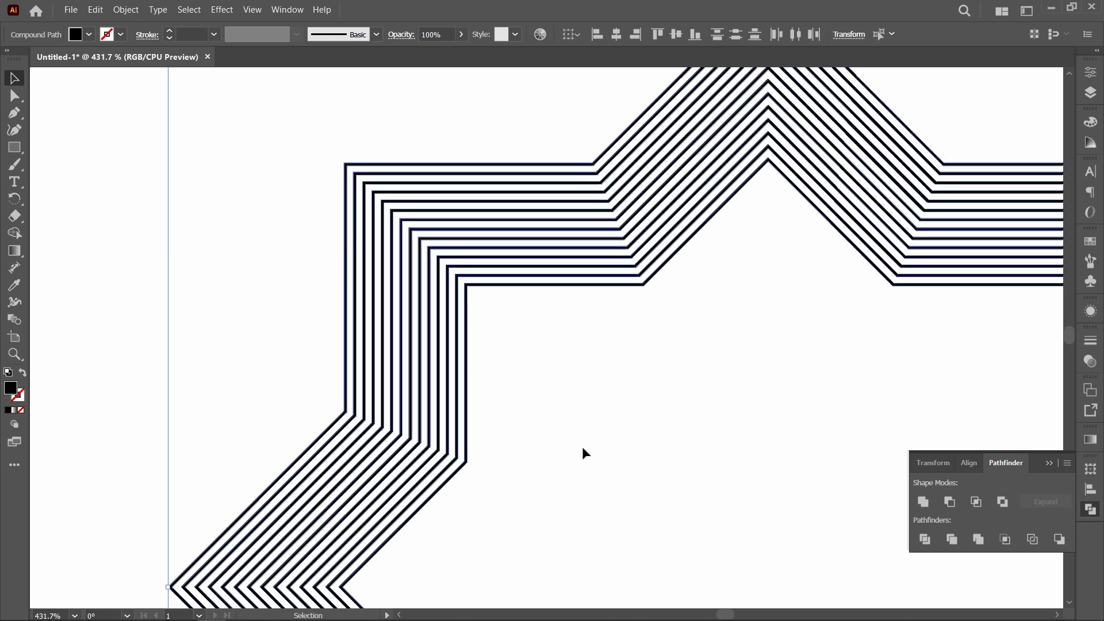
click(559, 400)
drag(323, 144, 550, 371)
key(ctrl+0)
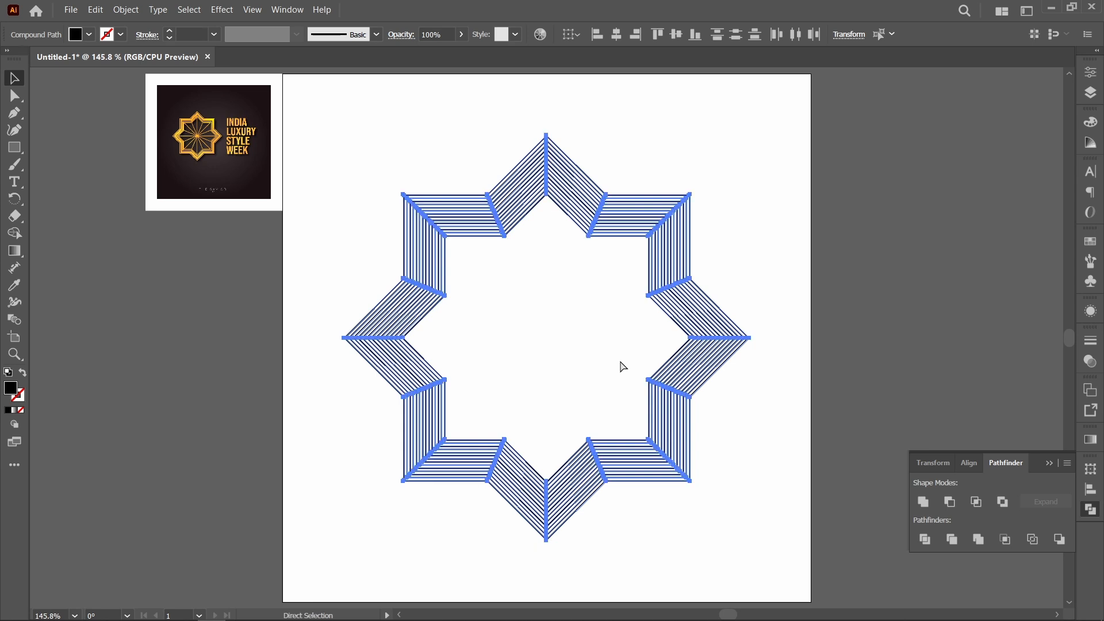
key(ctrl+g)
Fill the innermost gap between the grouped star rings with RGB Blue using the Shape Builder tool
key(z)
drag(374, 167, 529, 297)
key(v)
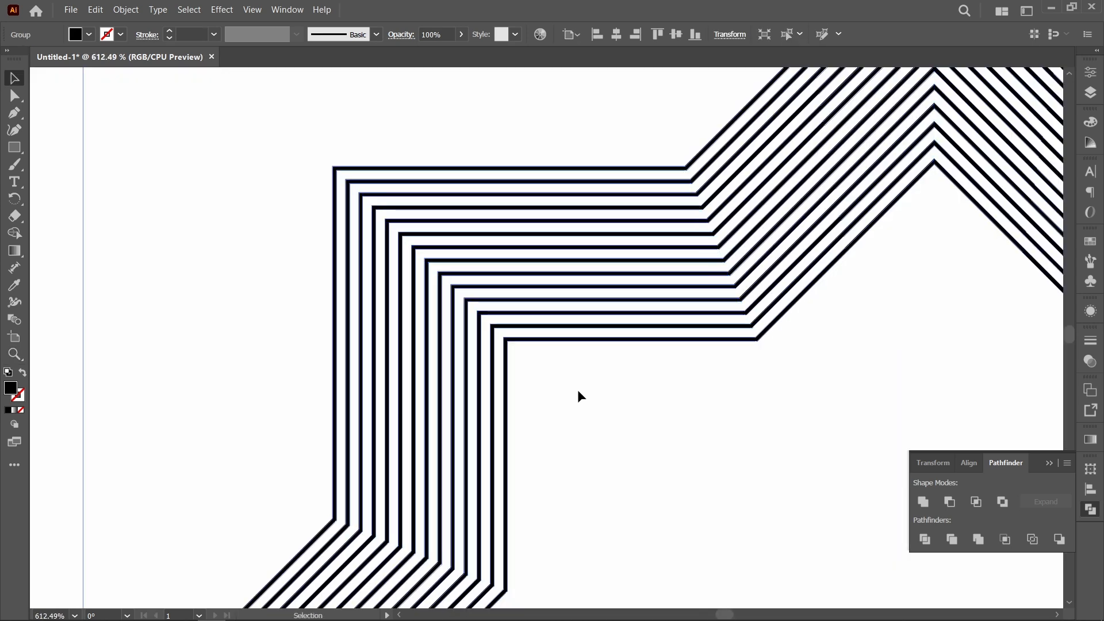
drag(302, 139, 592, 427)
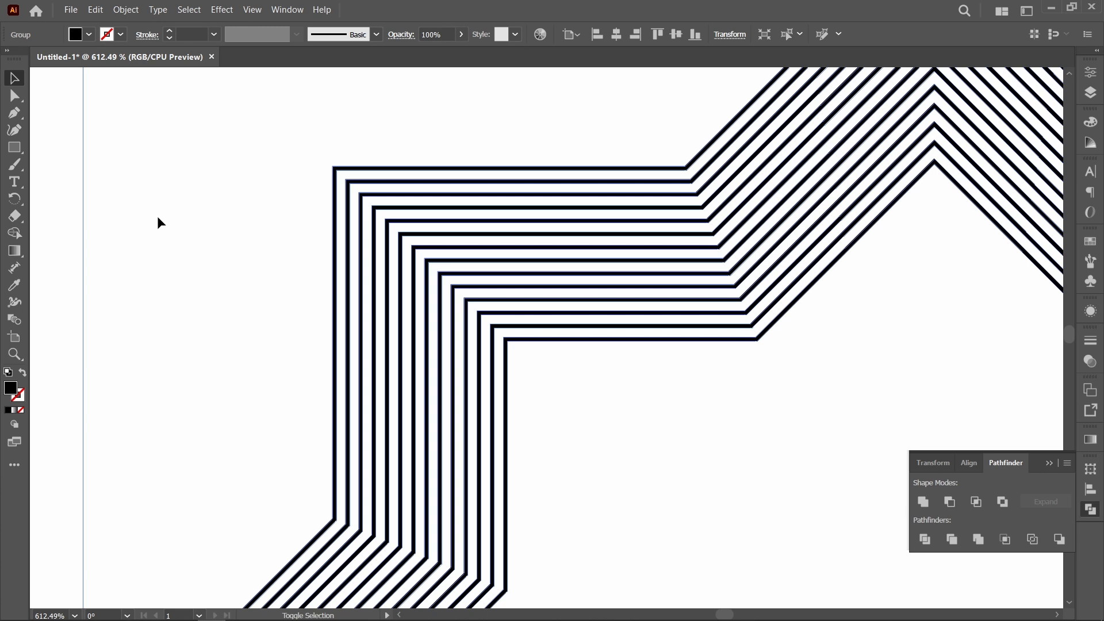
key(shift+m)
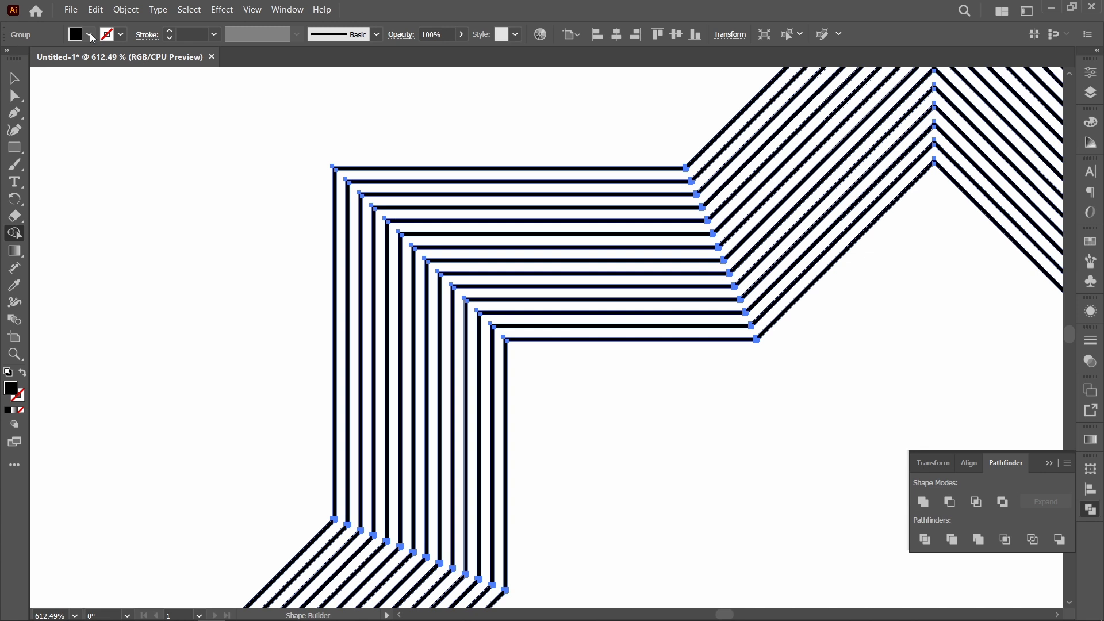
click(90, 36)
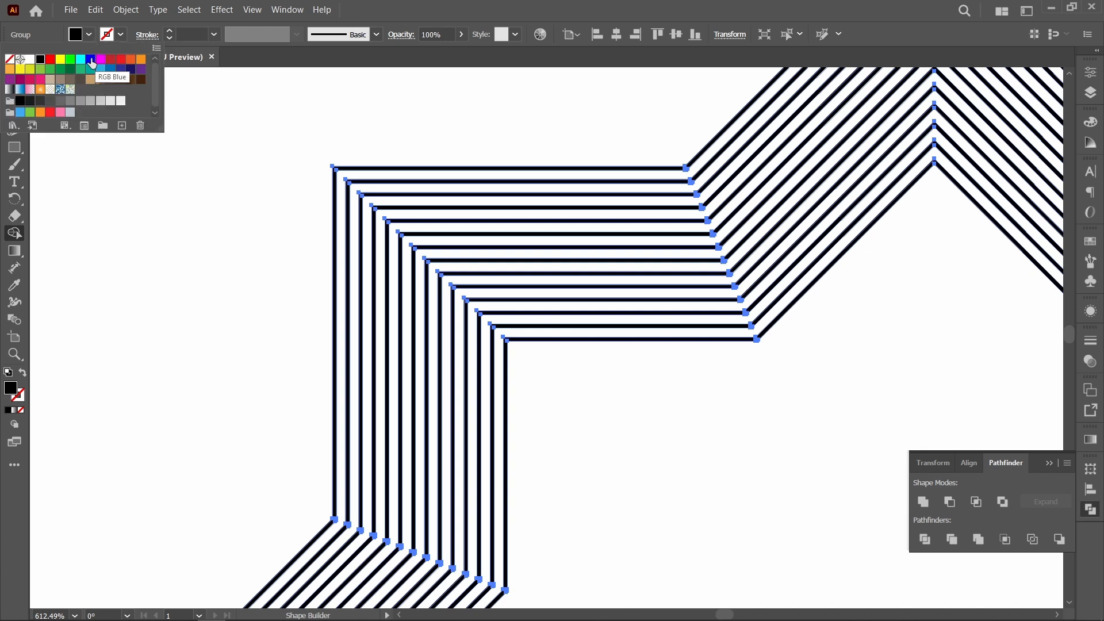
click(91, 60)
click(360, 65)
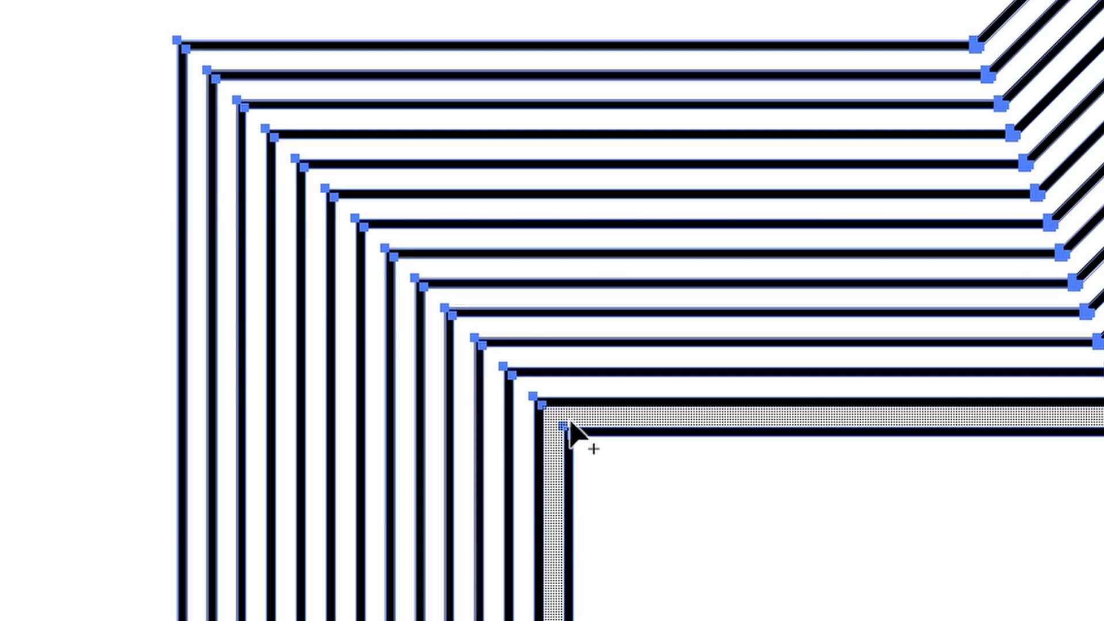
click(570, 418)
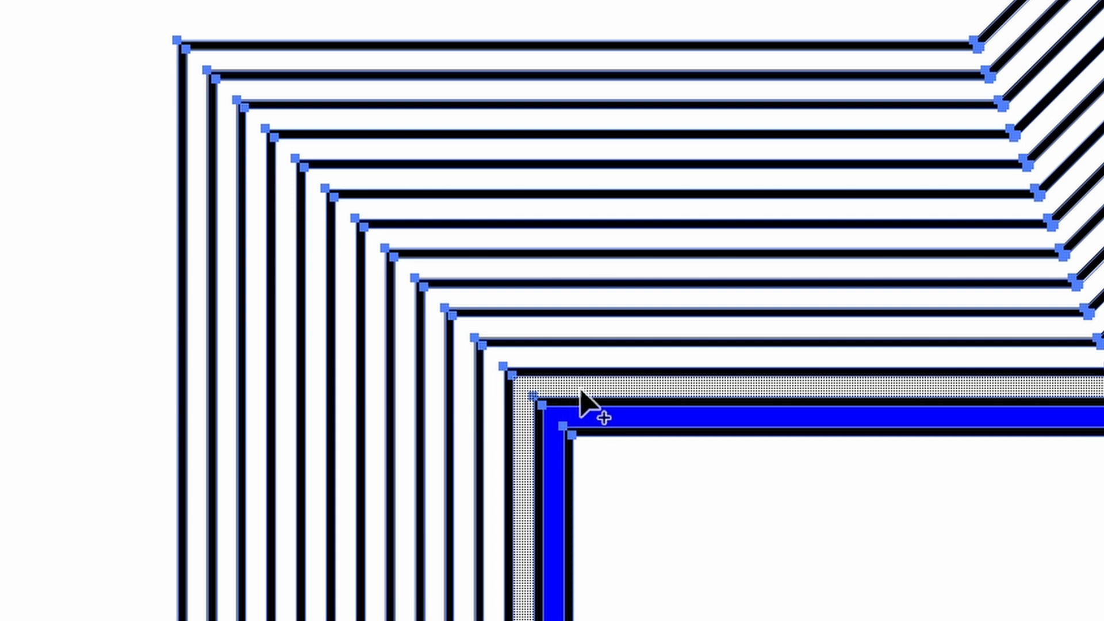
Working outward from the blue band, build blue bands spanning two gaps, three gaps and one gap, skipping one gap before each
click(510, 361)
click(491, 331)
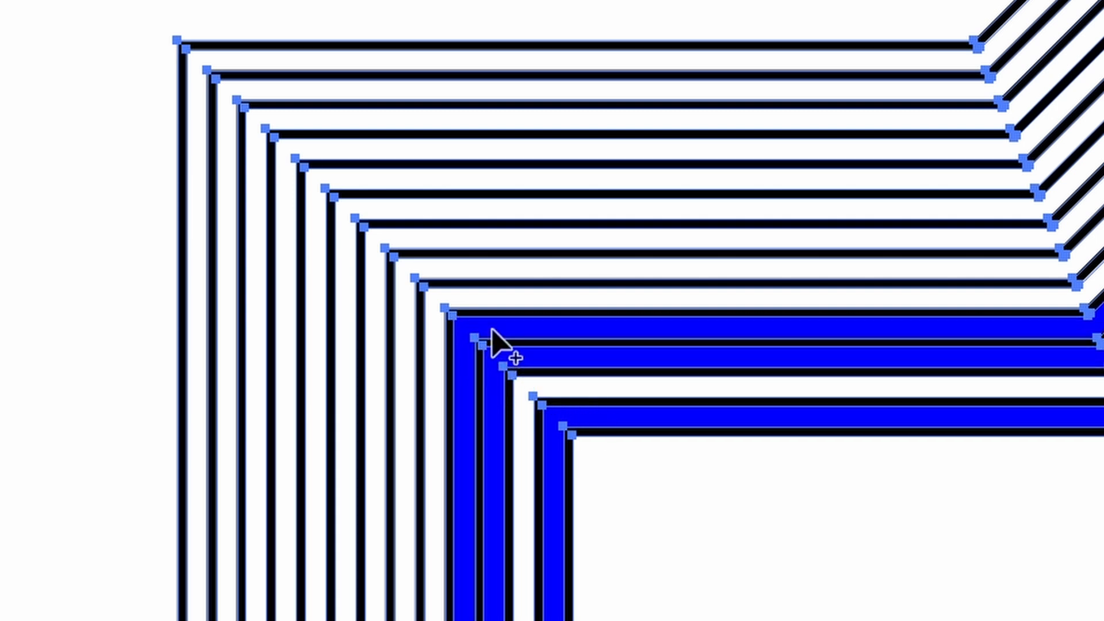
click(506, 363)
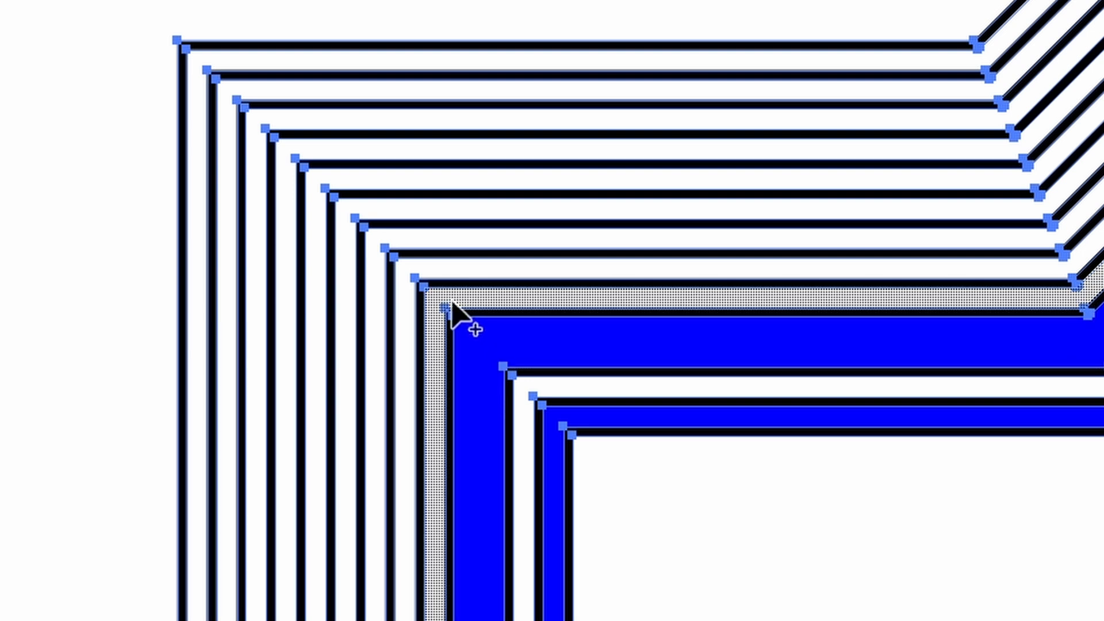
mouse_move(433, 281)
mouse_down()
mouse_move(390, 219)
mouse_move(397, 226)
mouse_up()
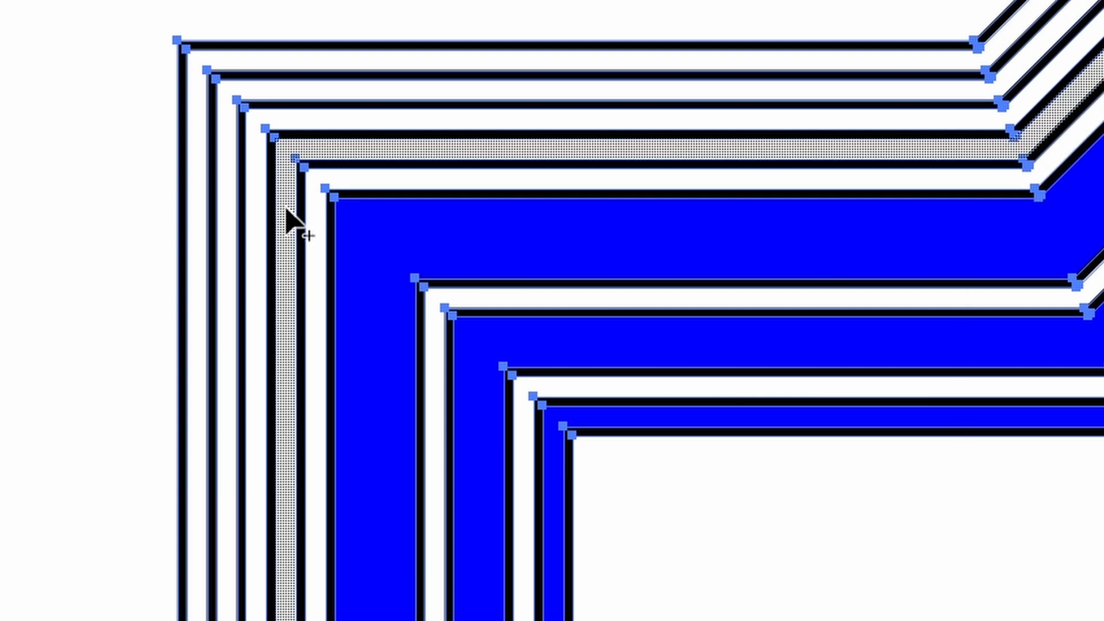
click(287, 220)
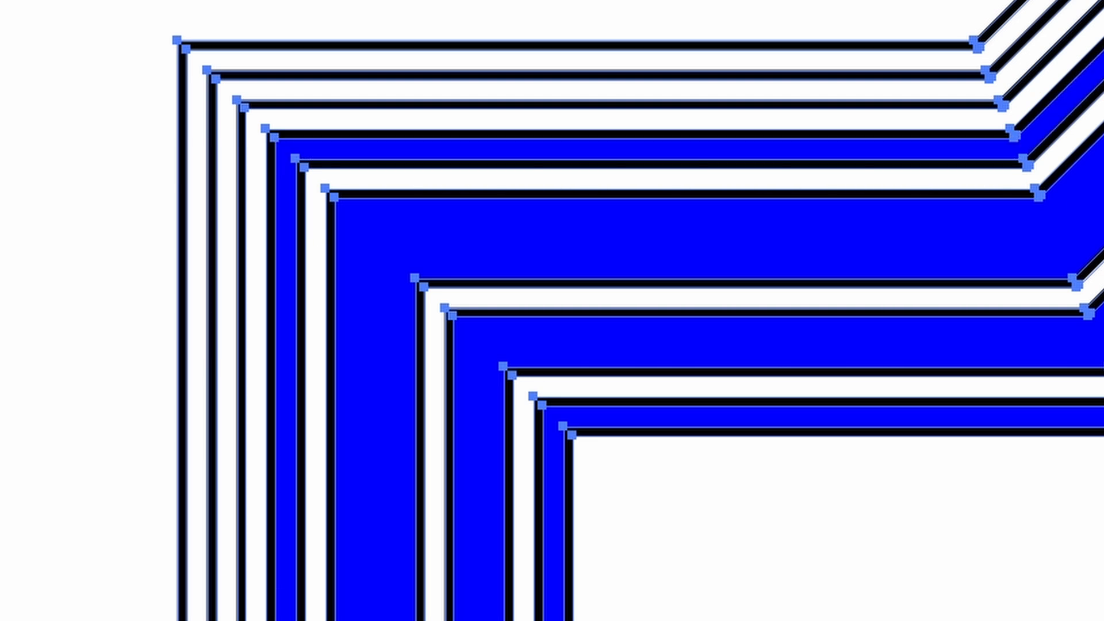
Ungroup the star artwork, select every blue band by matching fill, and temporarily remove them from the artboard
key(ctrl+shift+a)
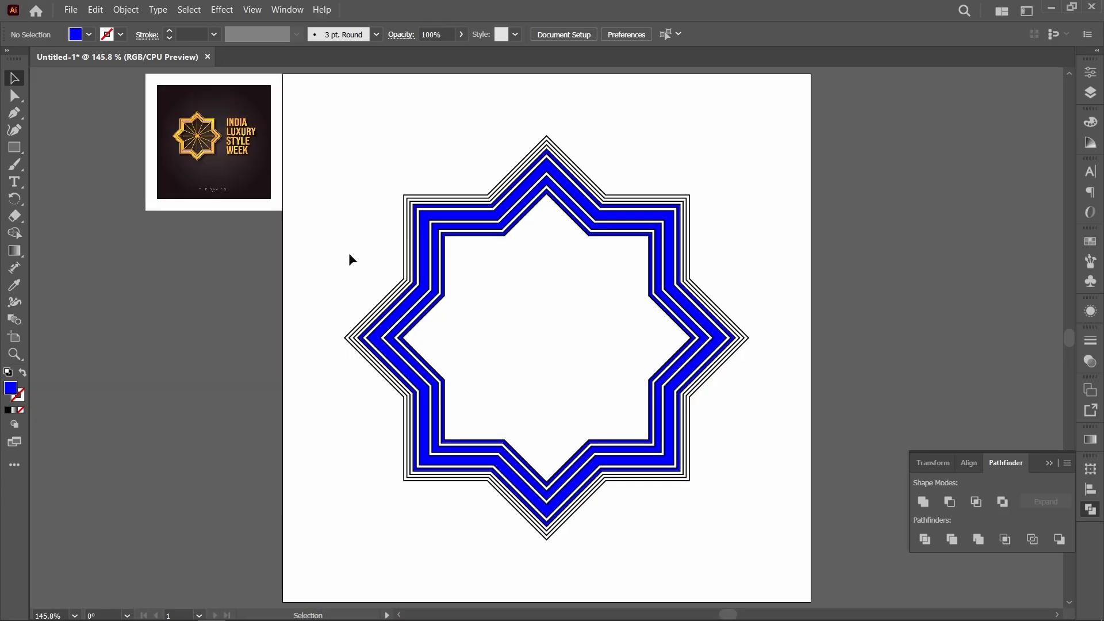
drag(349, 253, 414, 270)
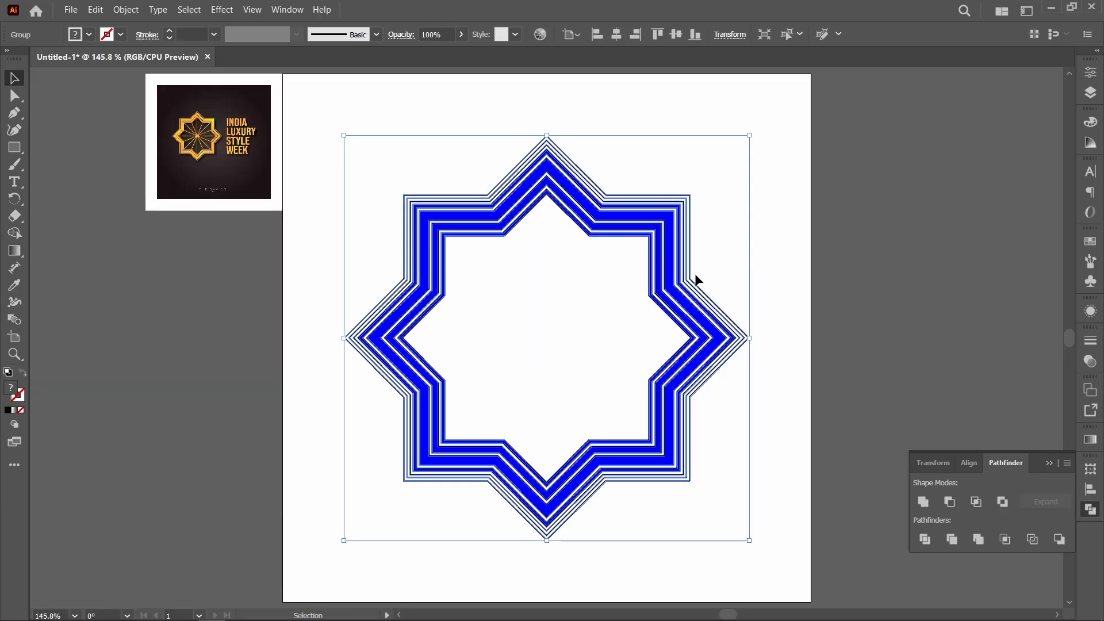
key(ctrl+8)
click(689, 322)
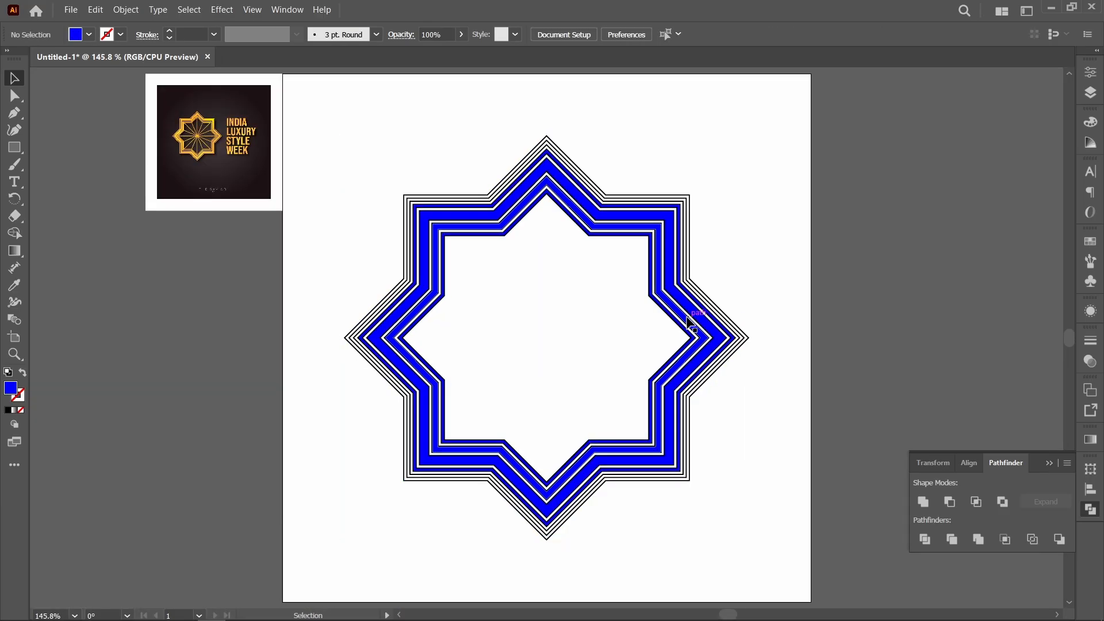
click(688, 322)
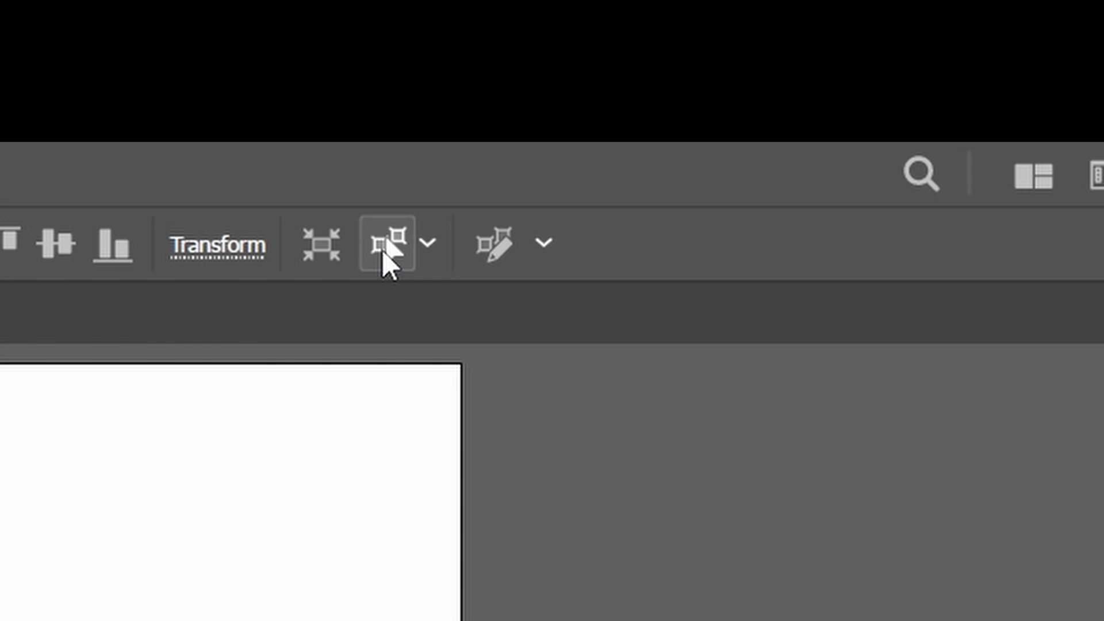
click(382, 250)
click(735, 244)
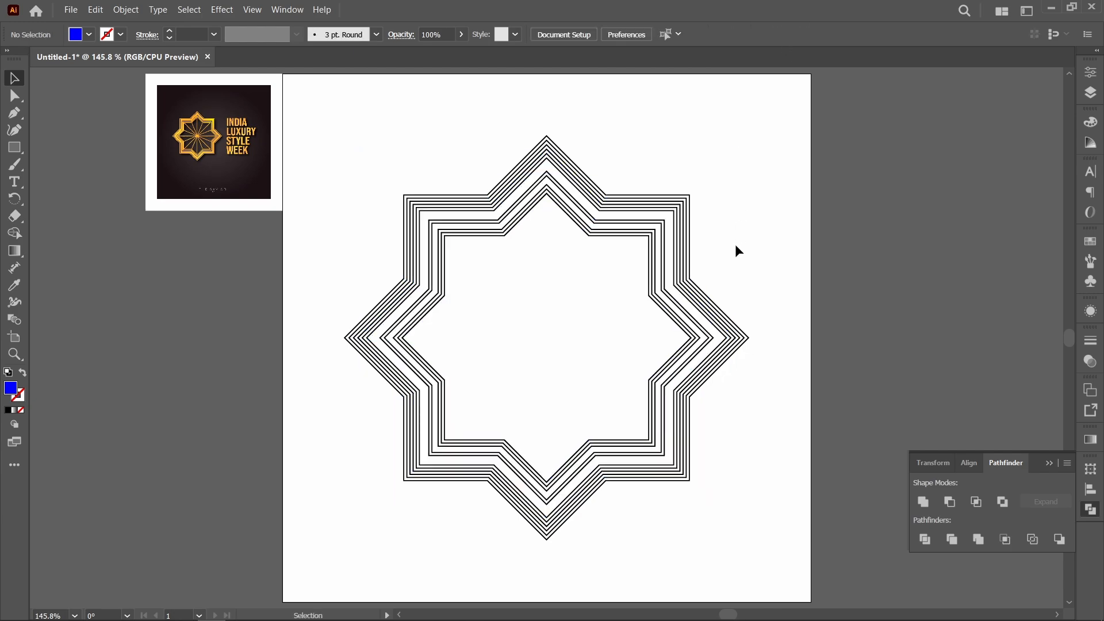
Delete all the black star rings and bring the blue bands back in place
key(ctrl+a)
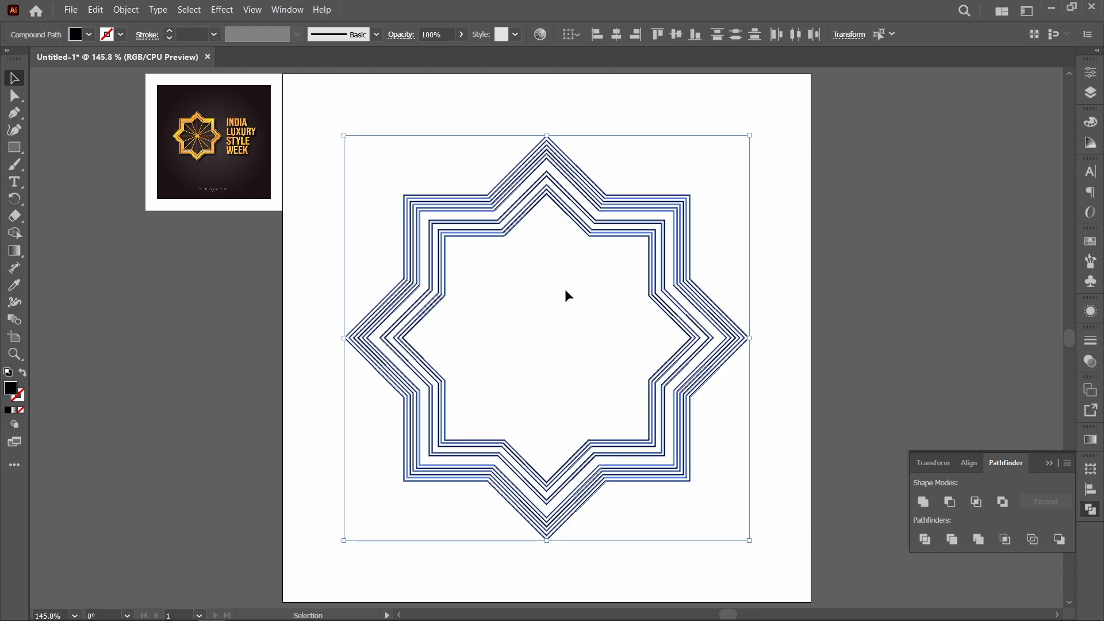
drag(750, 244, 617, 257)
key(Delete)
key(ctrl+z)
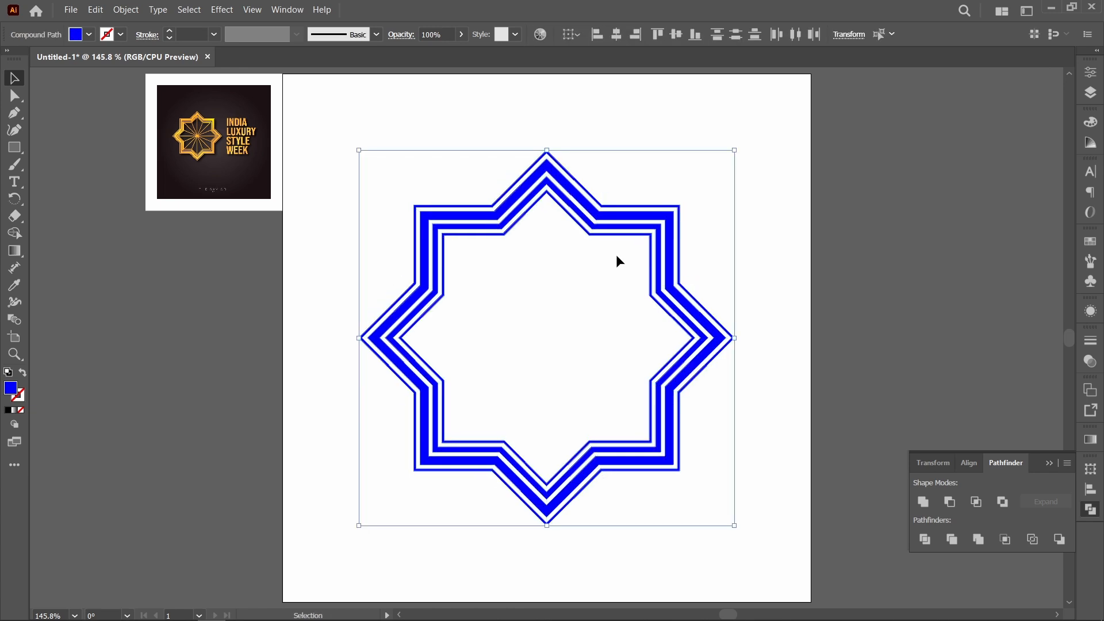
Inspect the star bands in Outline view by moving the outermost one, undo the move, and return to Preview
click(747, 266)
key(ctrl+y)
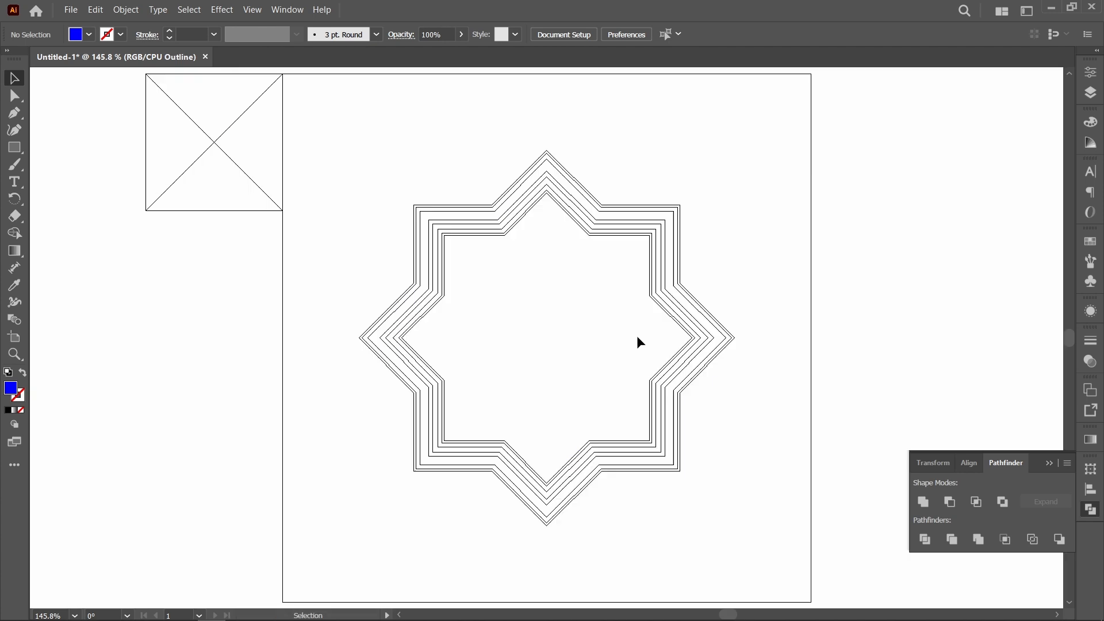
drag(730, 339, 799, 343)
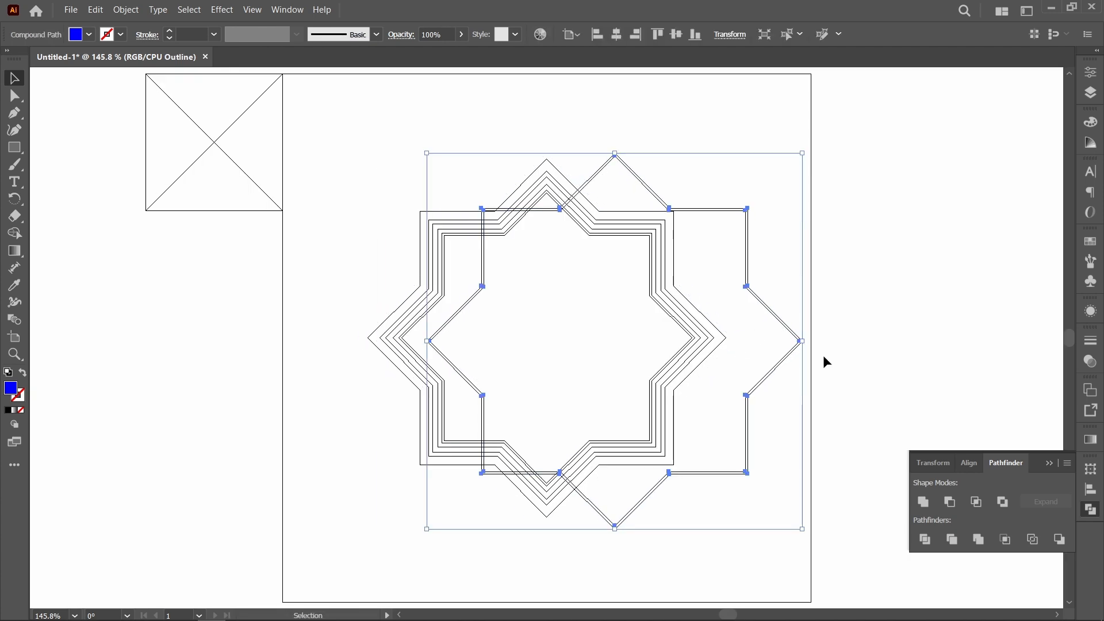
key(ctrl+z)
key(ctrl+y)
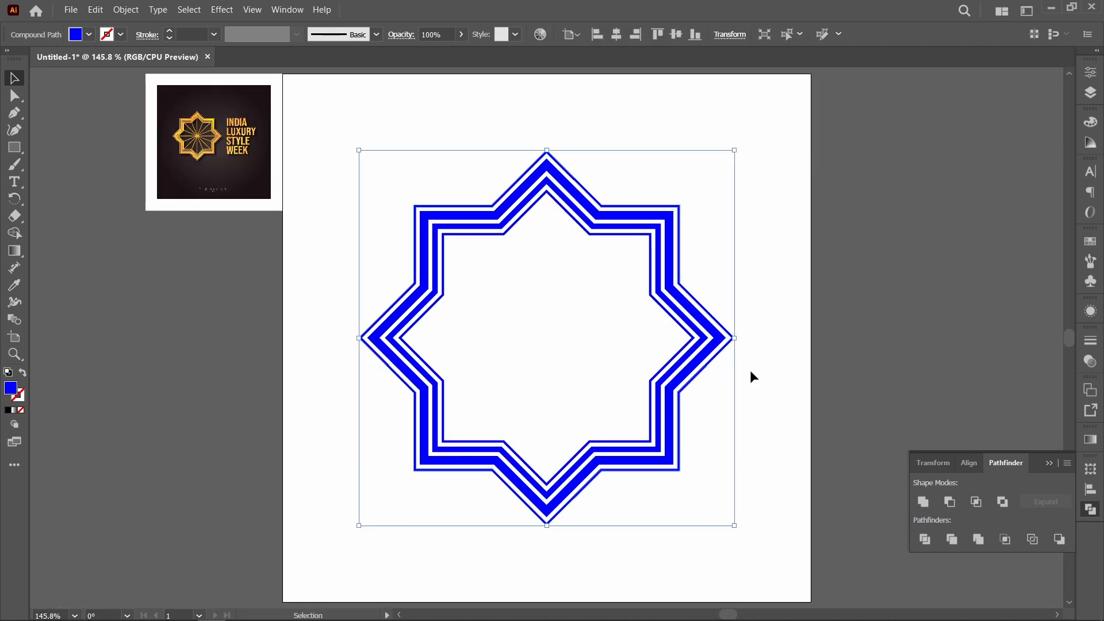
Unite all the blue star bands into one group, test it with a move, and undo that move
click(468, 125)
drag(468, 126, 463, 266)
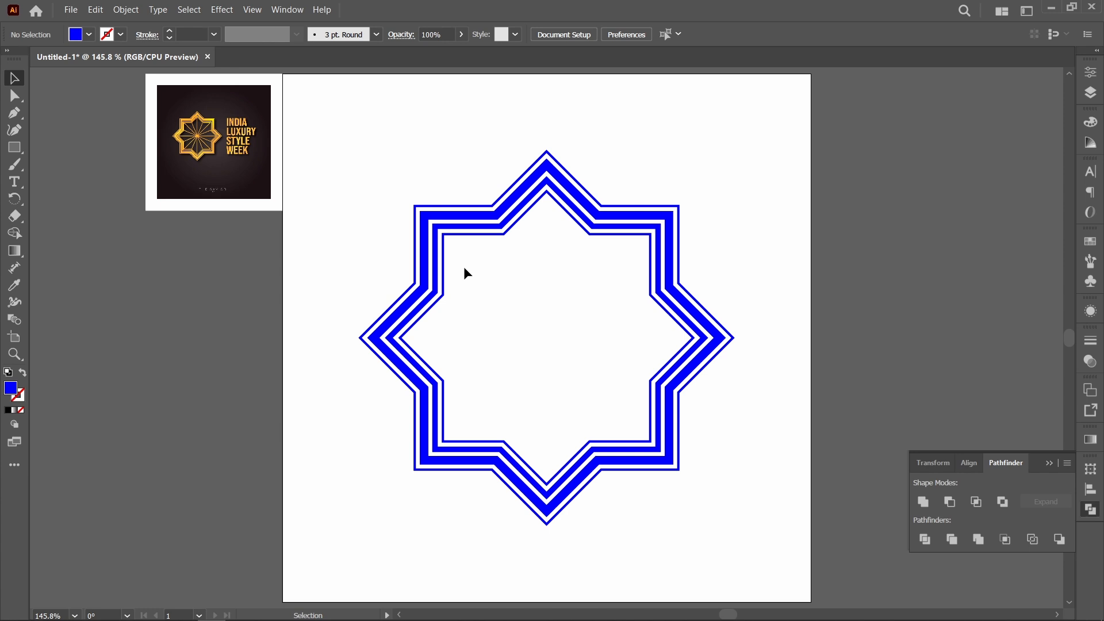
click(923, 501)
drag(713, 364, 765, 398)
key(ctrl+z)
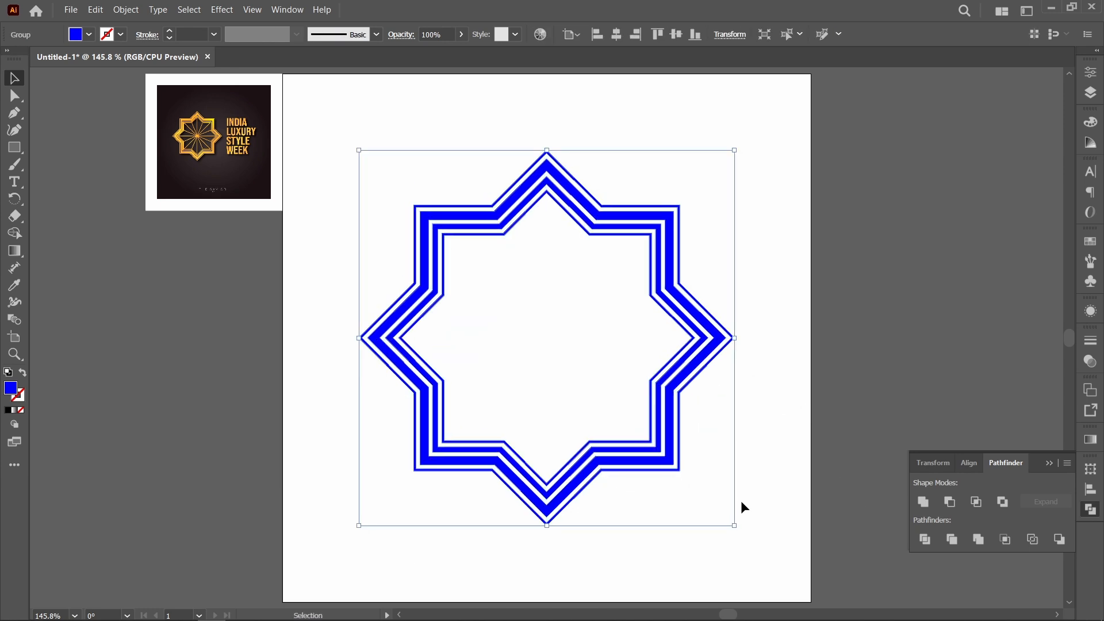
click(216, 310)
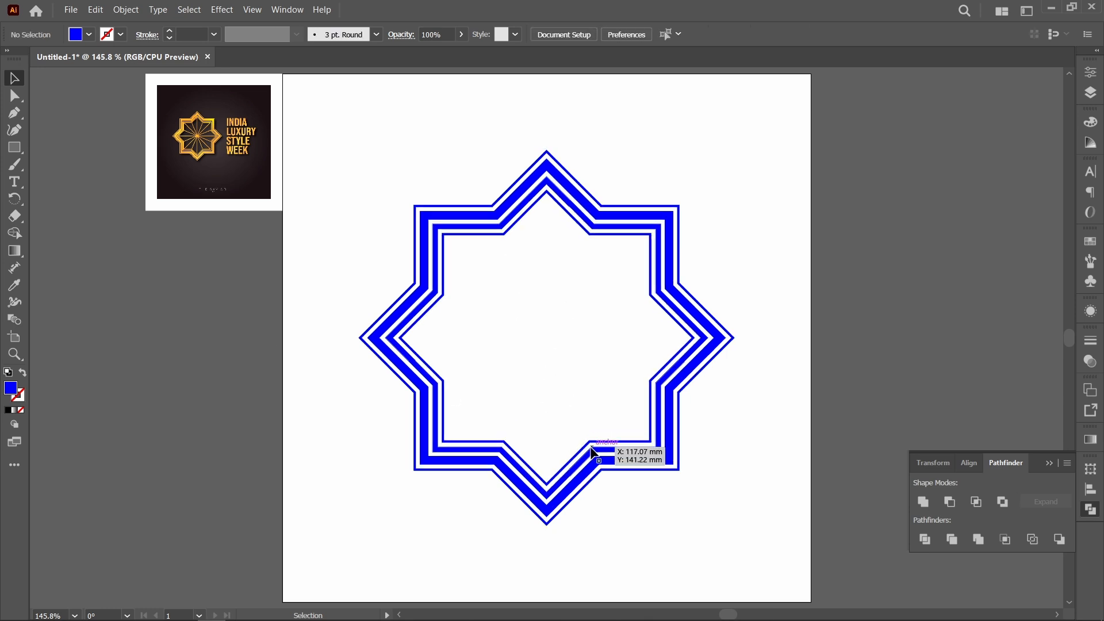
Draw a straight vertical Pen line from the innermost star's upper tip to its lower tip
click(15, 113)
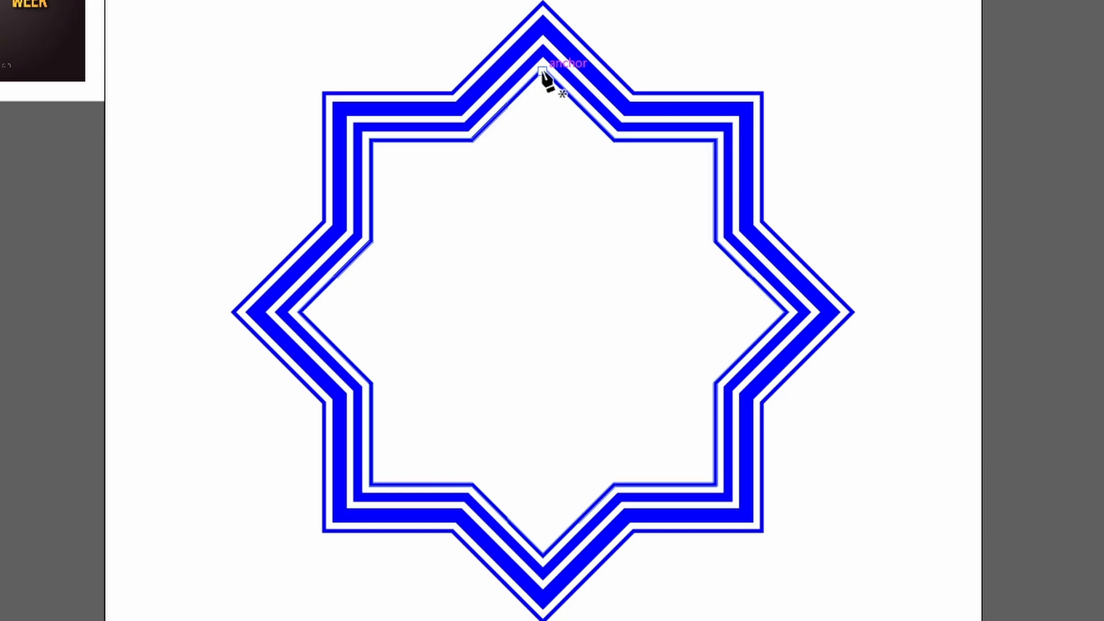
click(542, 70)
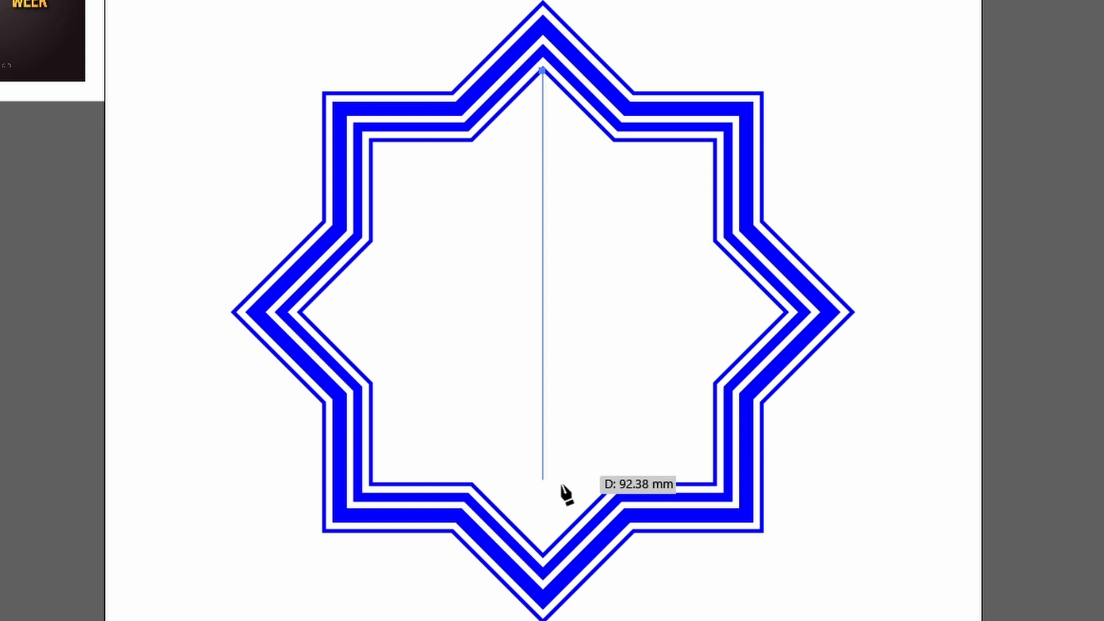
click(542, 553)
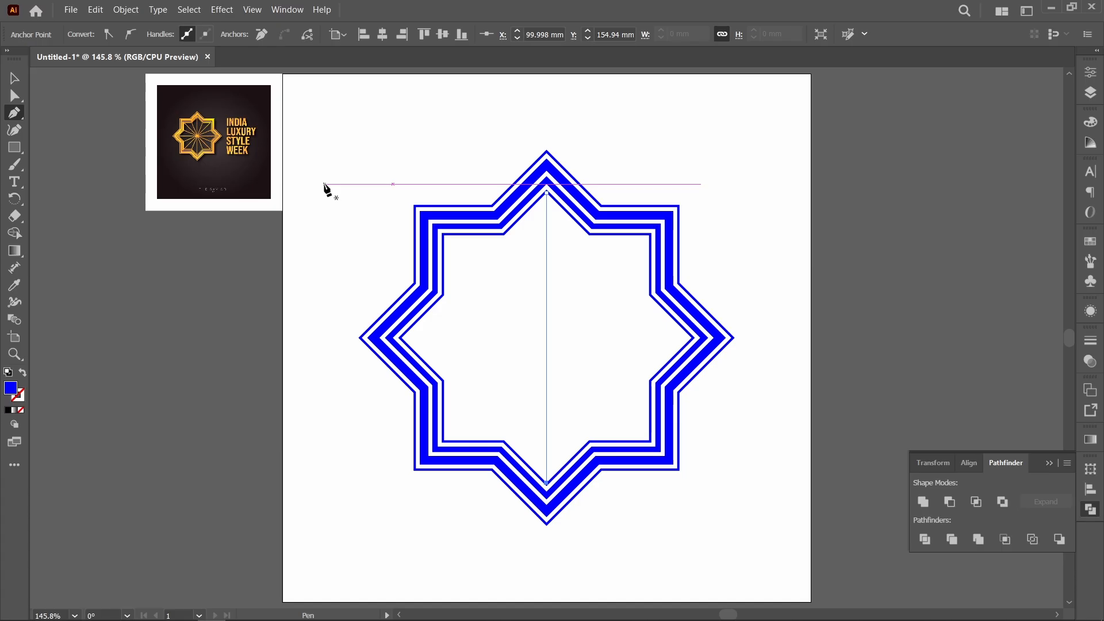
Give the vertical line a black stroke with no fill, and deselect it
key(d)
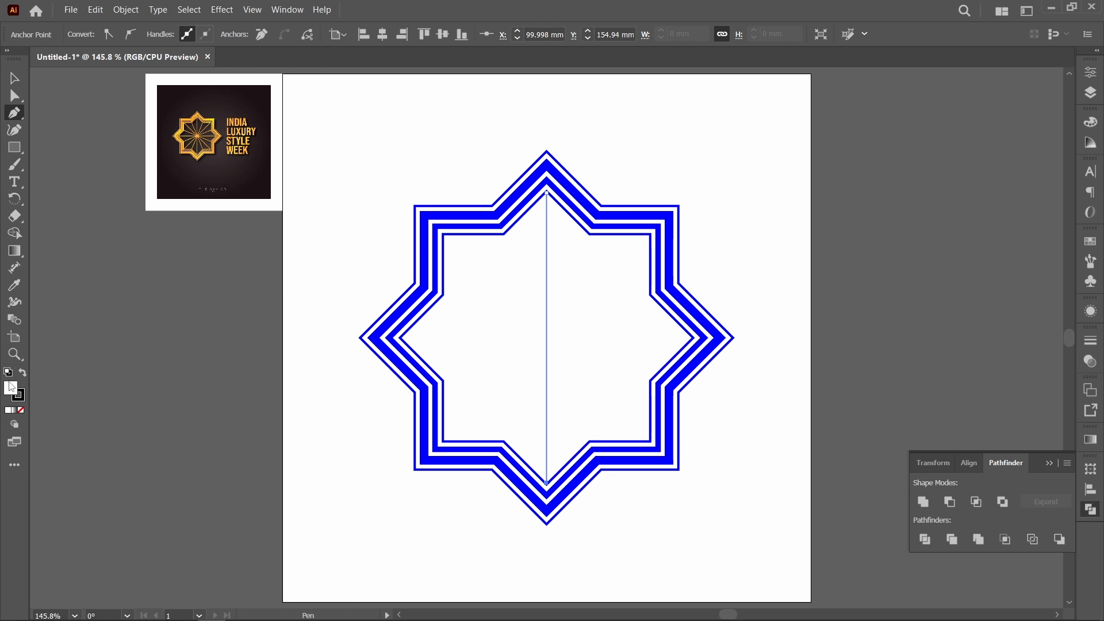
click(21, 411)
key(v)
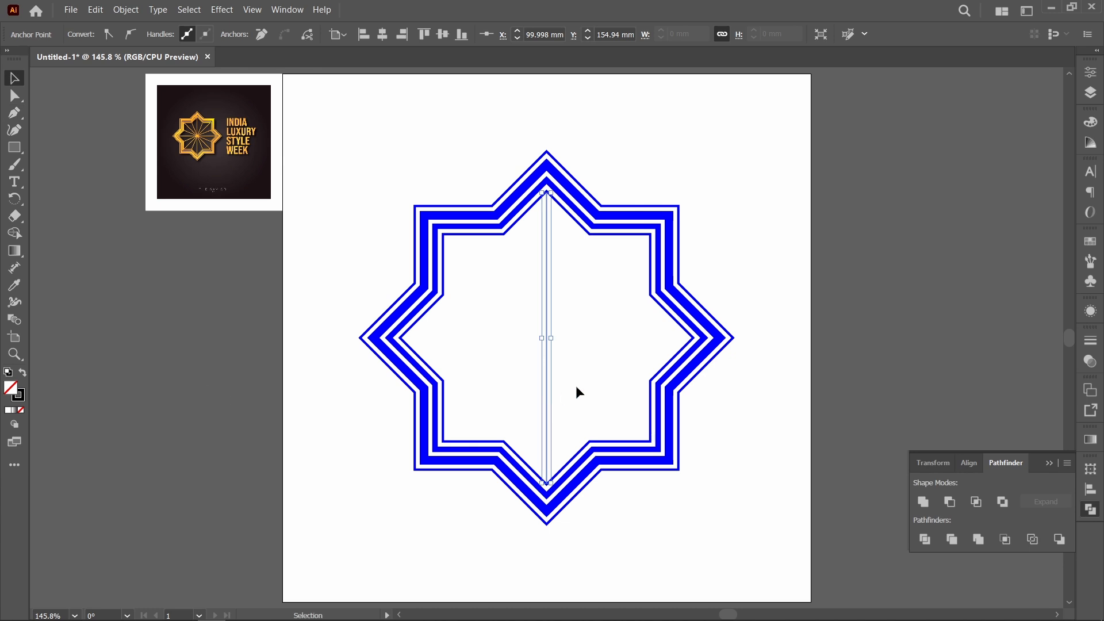
click(376, 268)
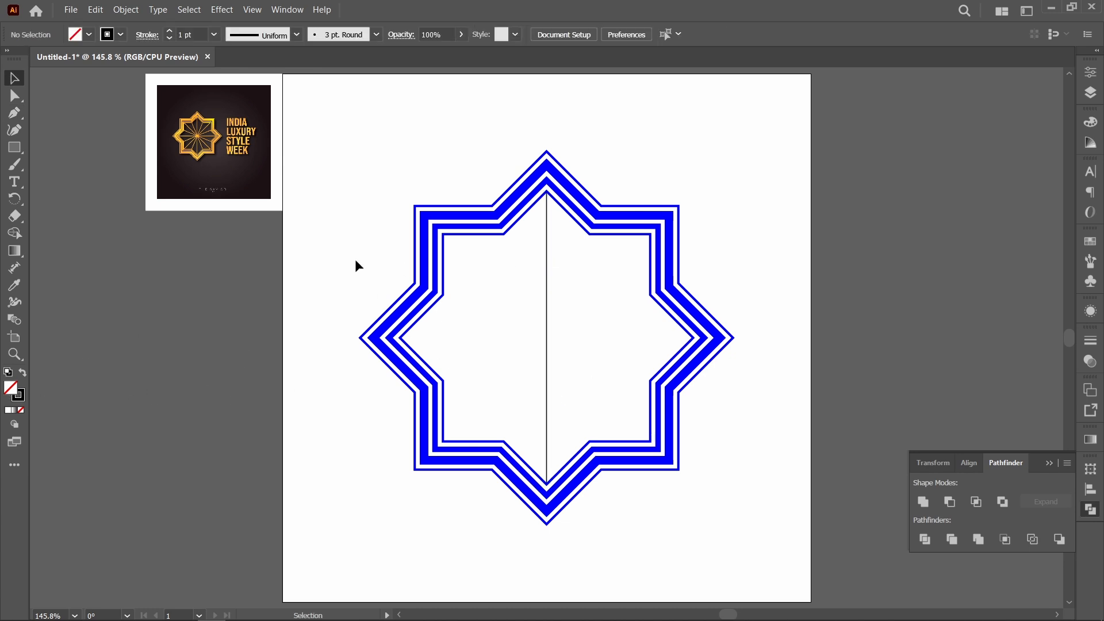
Draw a straight Pen line from the innermost star's upper-left notch near the top tip to the opposite lower-right notch
key(p)
click(504, 233)
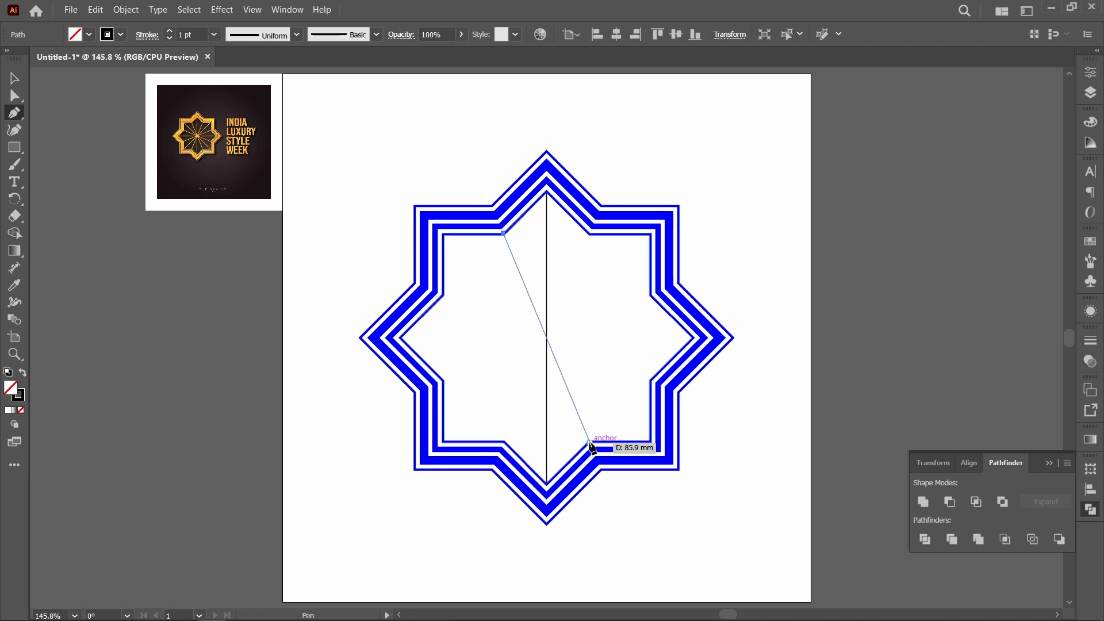
click(590, 443)
key(v)
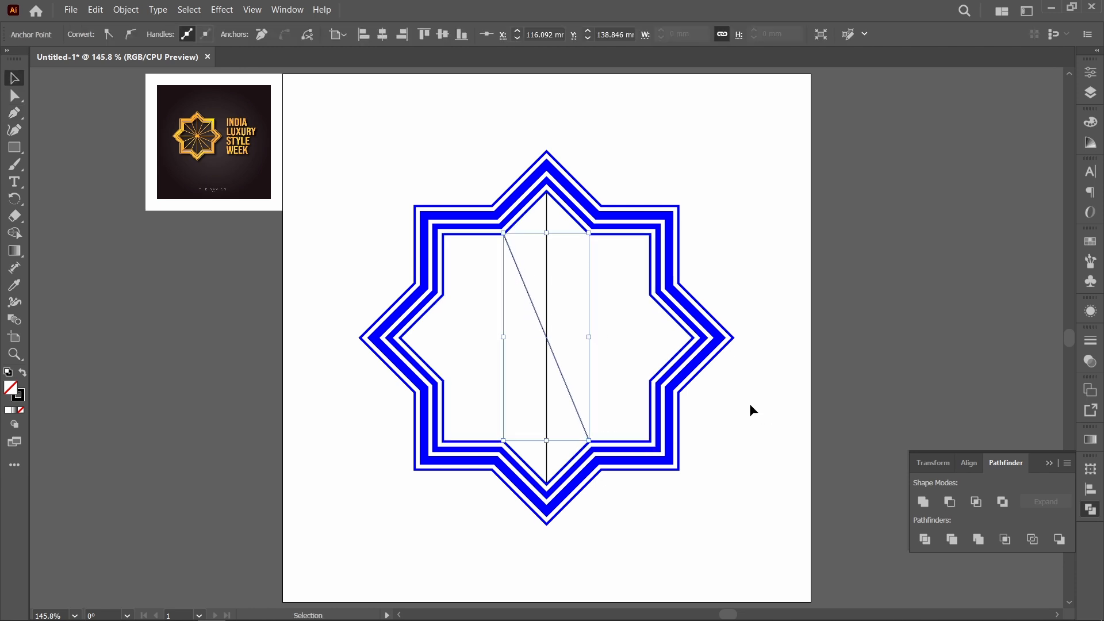
click(745, 424)
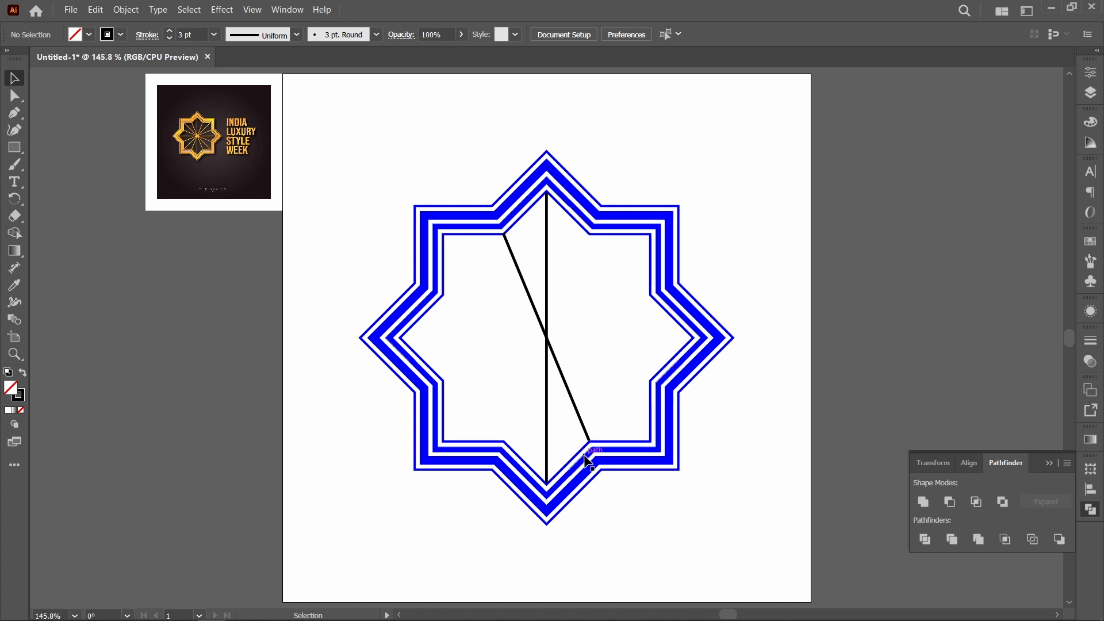
Set the stroke weight of both interior lines to 2.5 pt
click(547, 342)
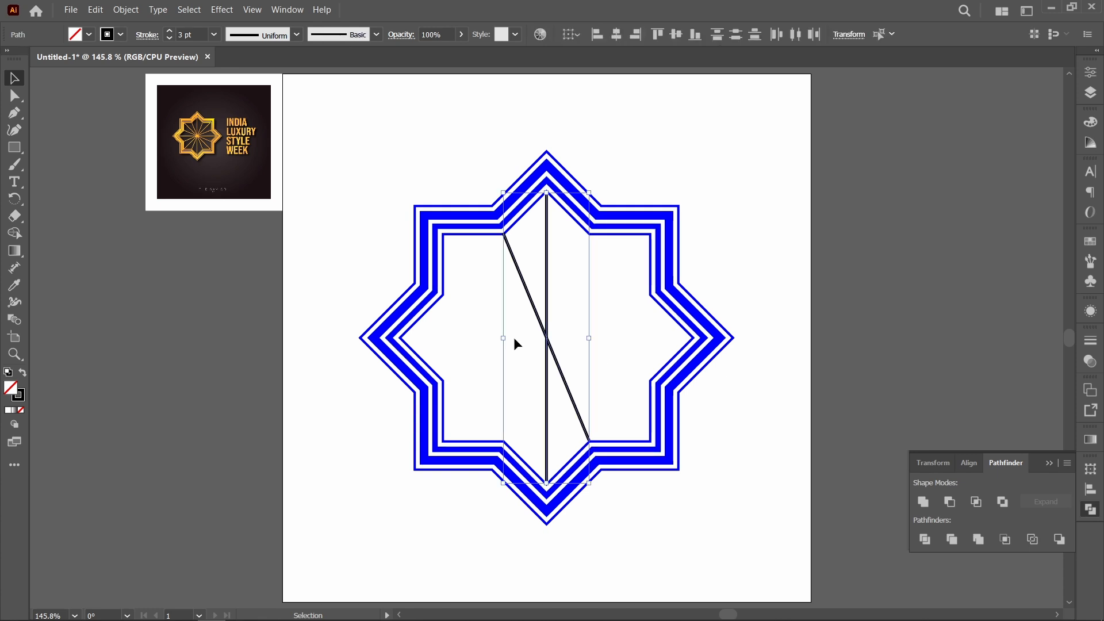
click(196, 33)
text(2)
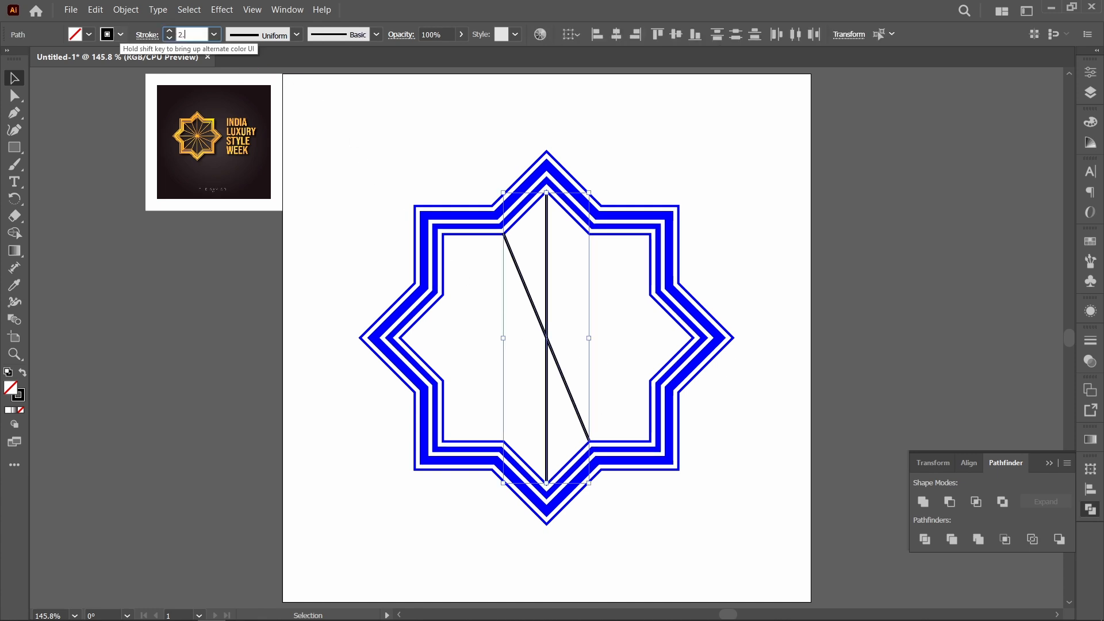
text(.5)
key(Return)
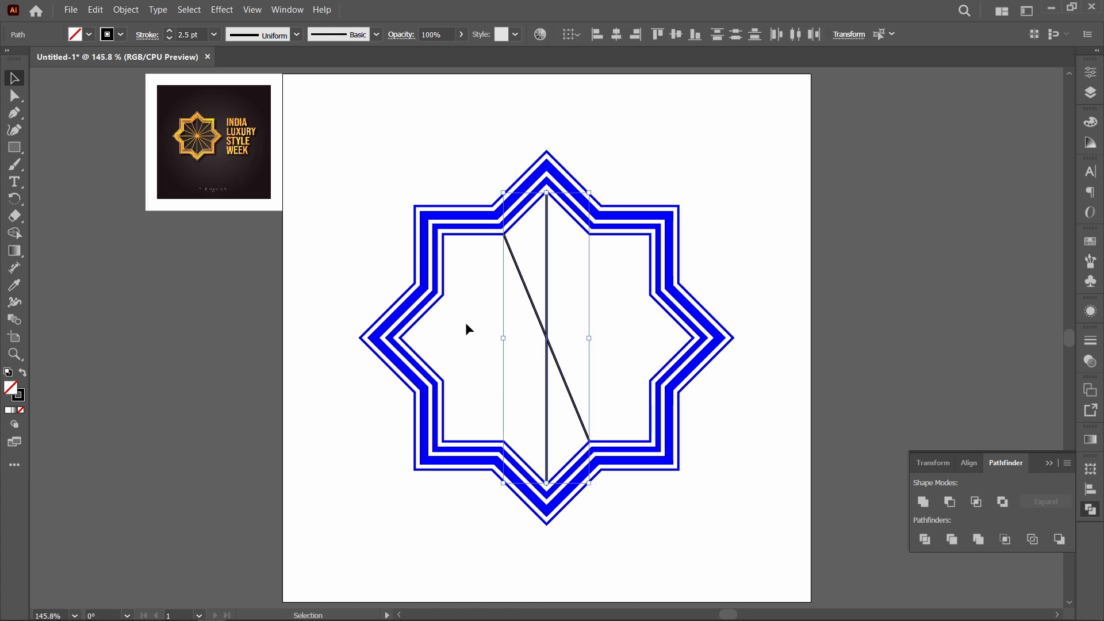
Copy the two lines rotated by 45° and repeat the transformation until the lines radiate to every tip and notch
double_click(15, 199)
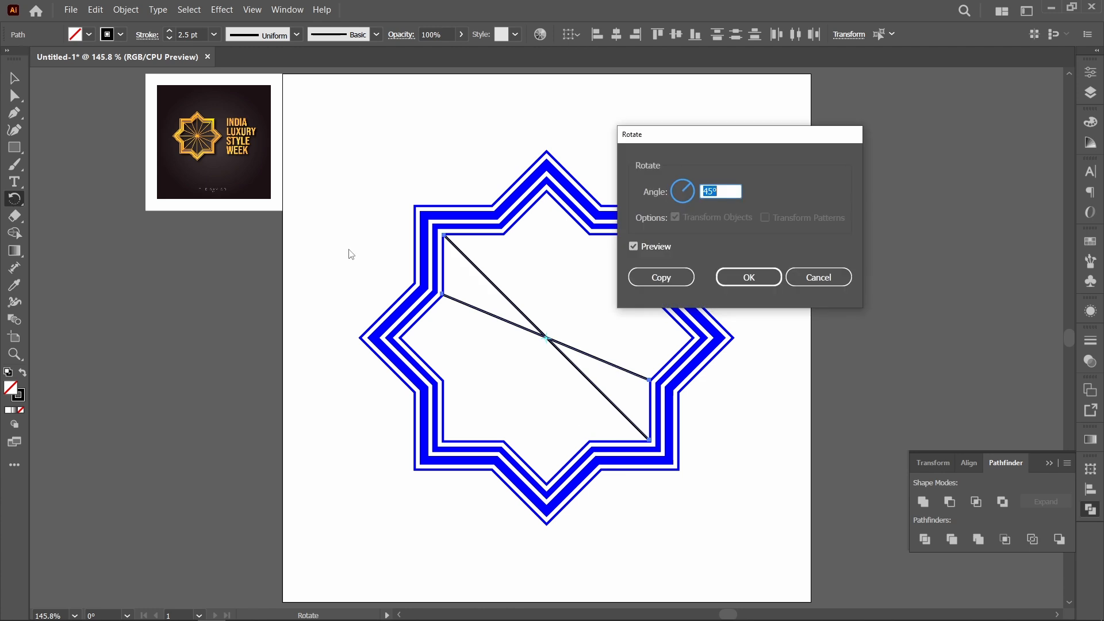
click(661, 278)
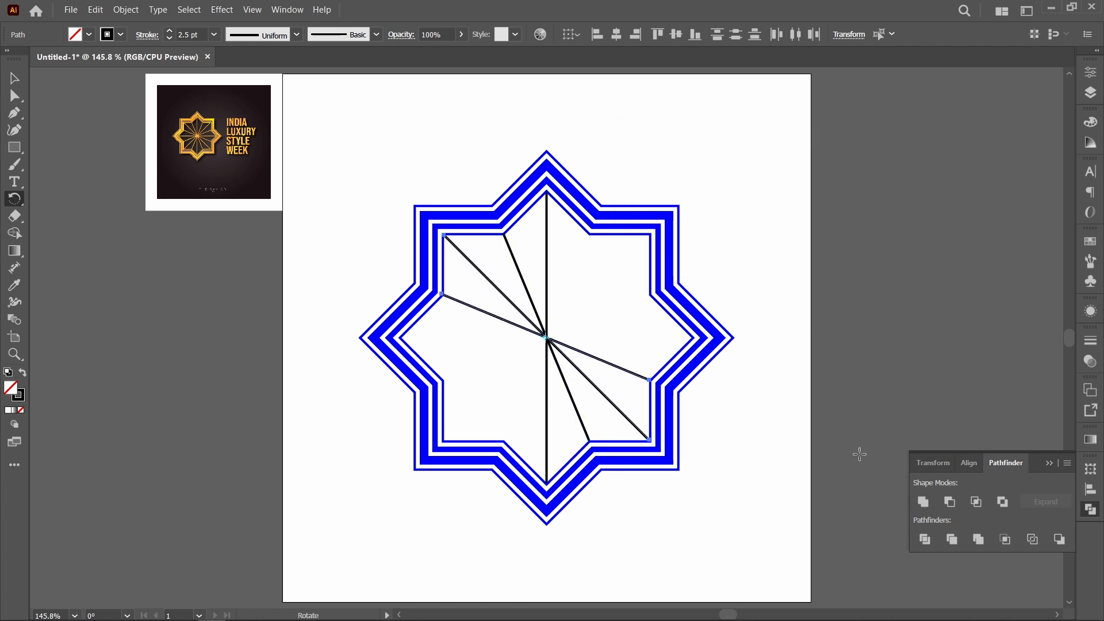
key(ctrl+d)
key(ctrl+d)
key(ctrl+d)
key(ctrl+d)
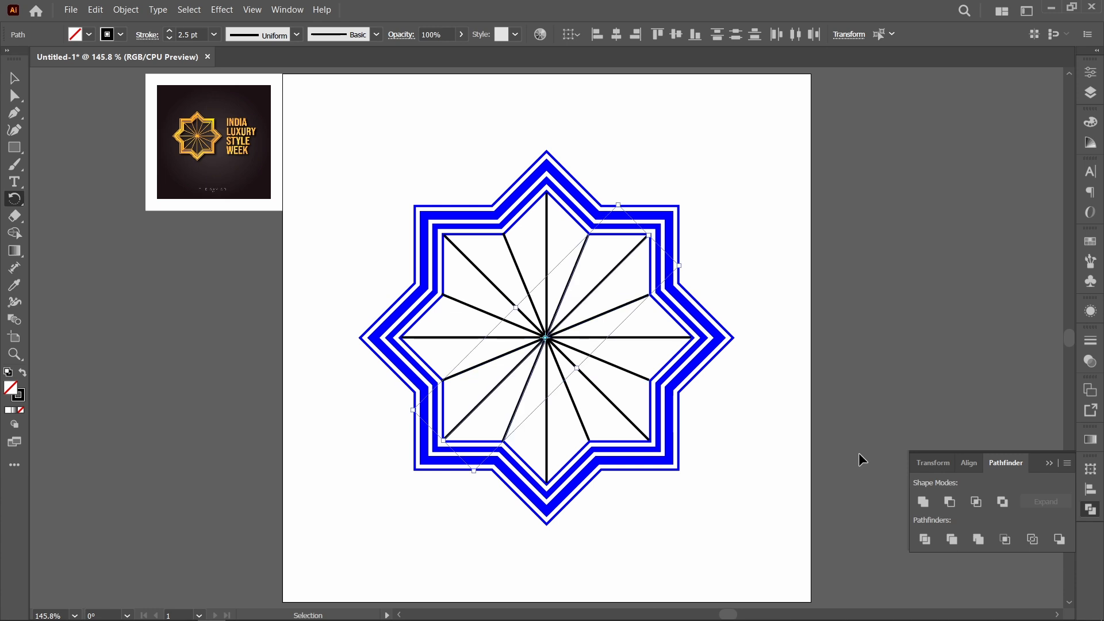
key(v)
click(751, 423)
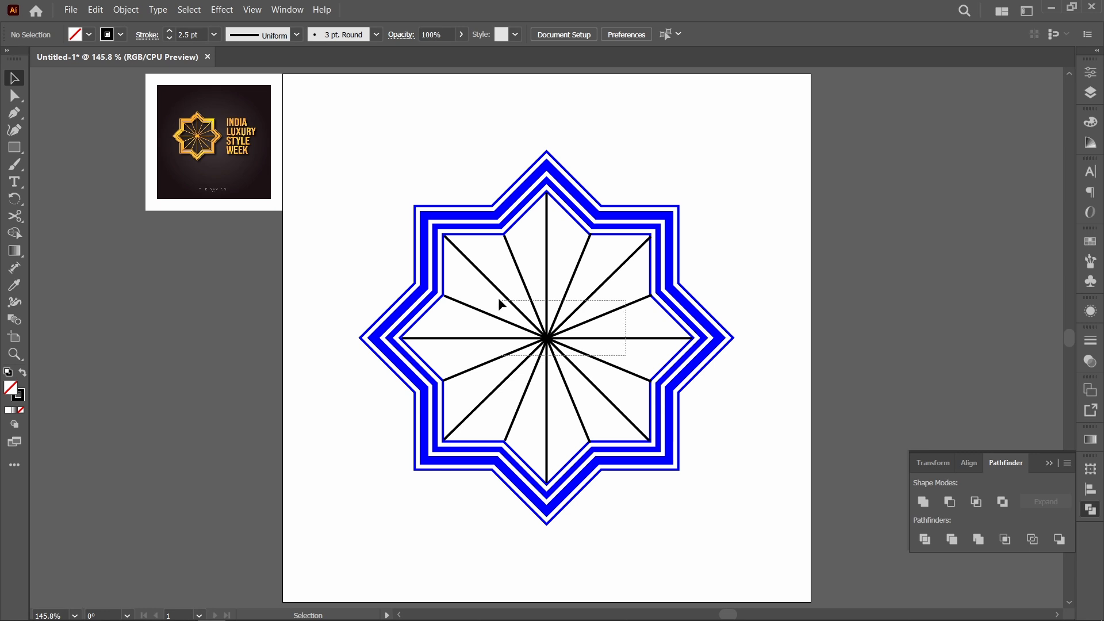
Convert all the radiating lines to filled shapes with Outline Stroke
click(494, 286)
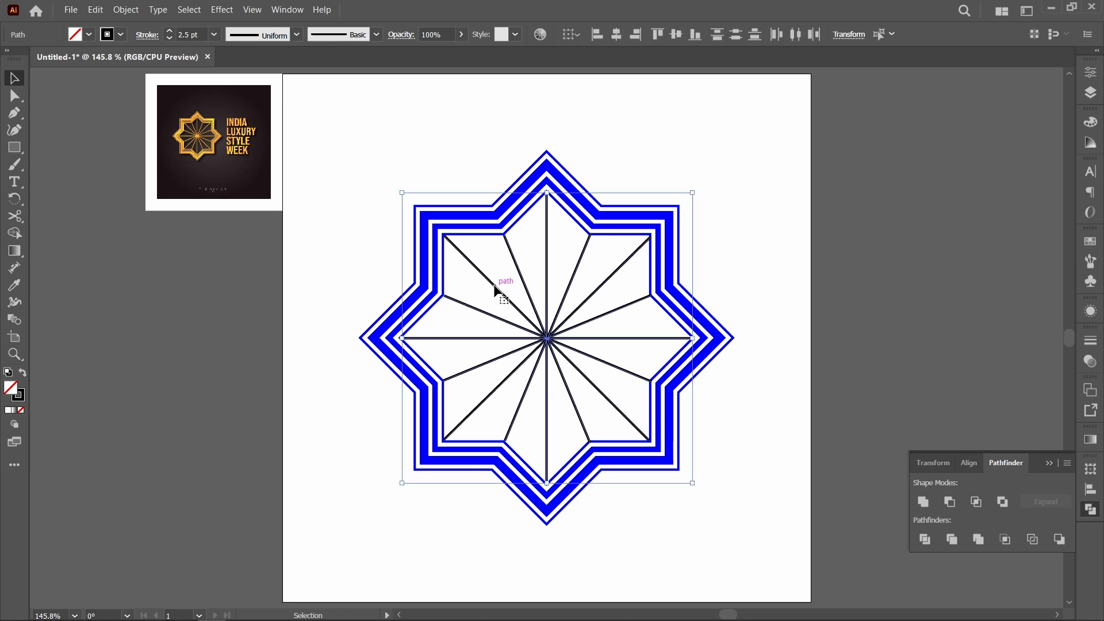
click(126, 10)
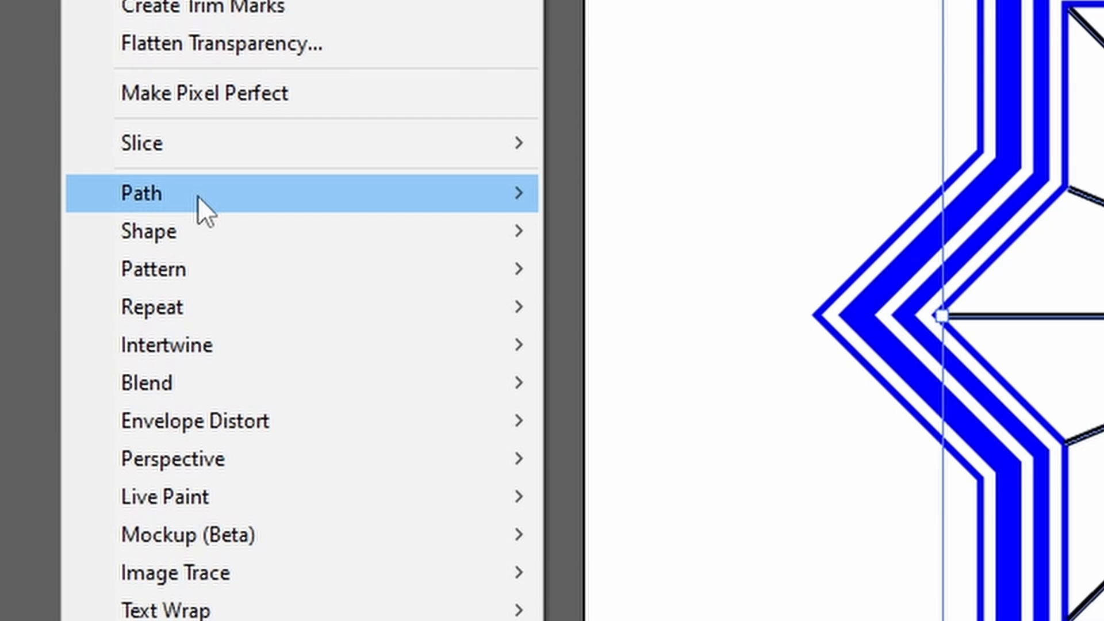
mouse_move(197, 195)
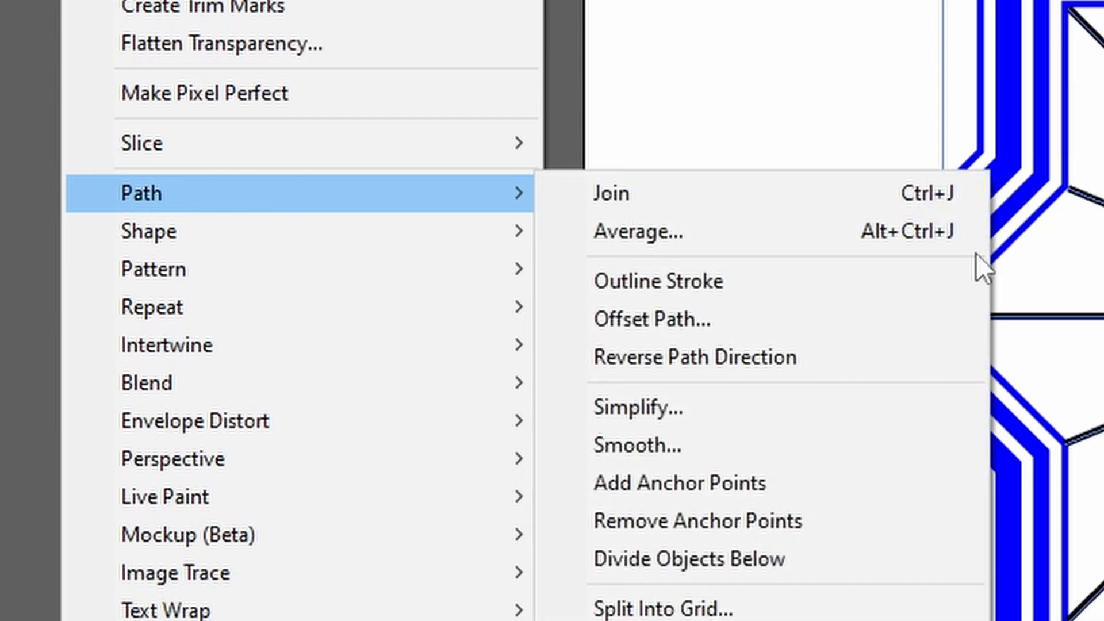
click(751, 282)
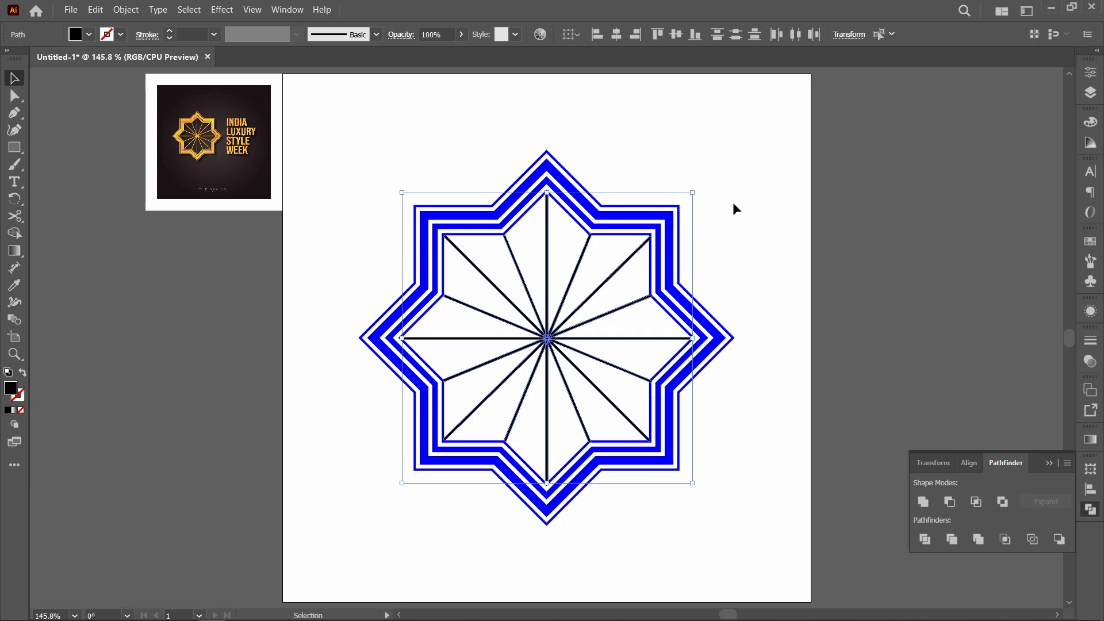
Check the outlined lines in Outline view and unite them into one shape
key(a)
key(ctrl+y)
key(ctrl+y)
key(v)
click(923, 502)
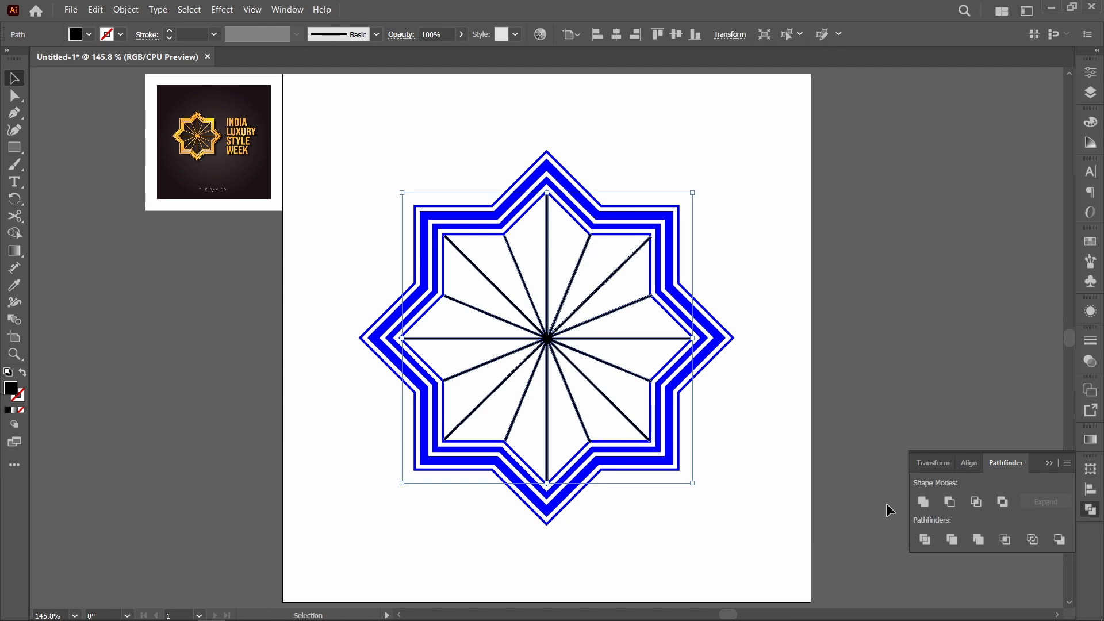
Test the united lines by moving them aside, and undo the move
click(886, 507)
drag(599, 338, 753, 277)
key(ctrl+z)
Unite the radiating lines and the blue star bands into a single black emblem
drag(744, 425, 548, 272)
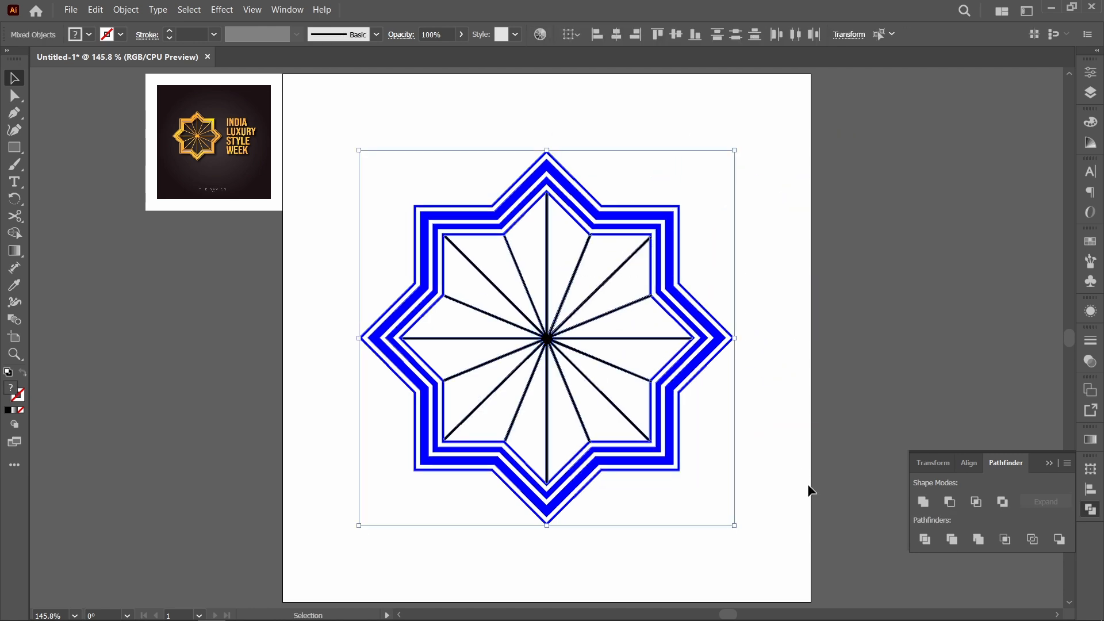
click(924, 503)
click(739, 443)
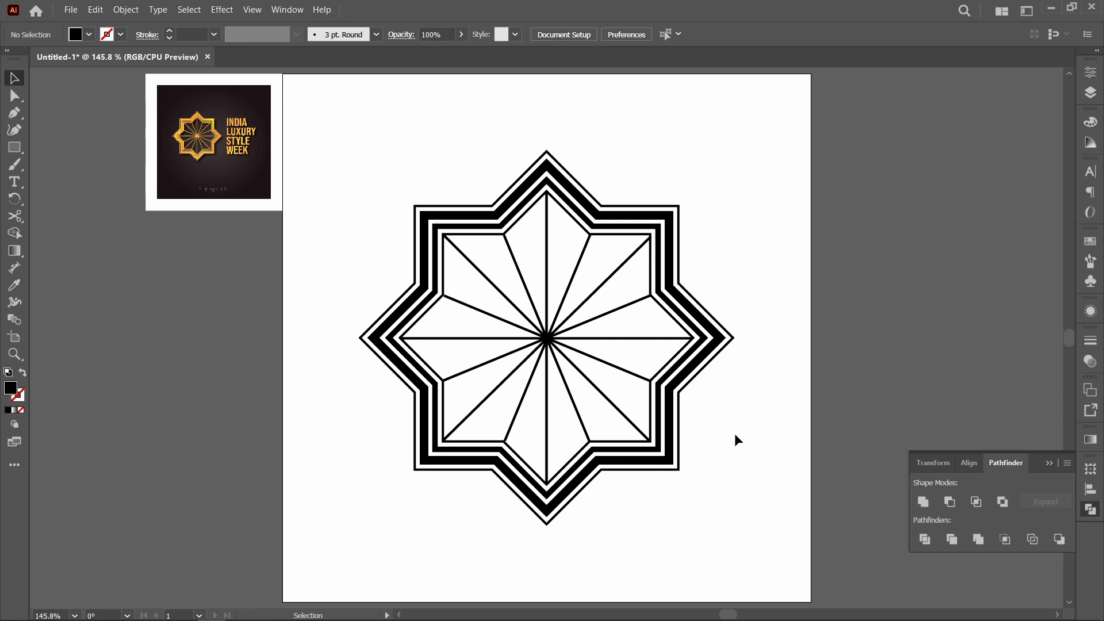
Inspect the united emblem's paths in Outline view close up at the upper tip, and return to the full Preview
key(a)
key(ctrl+y)
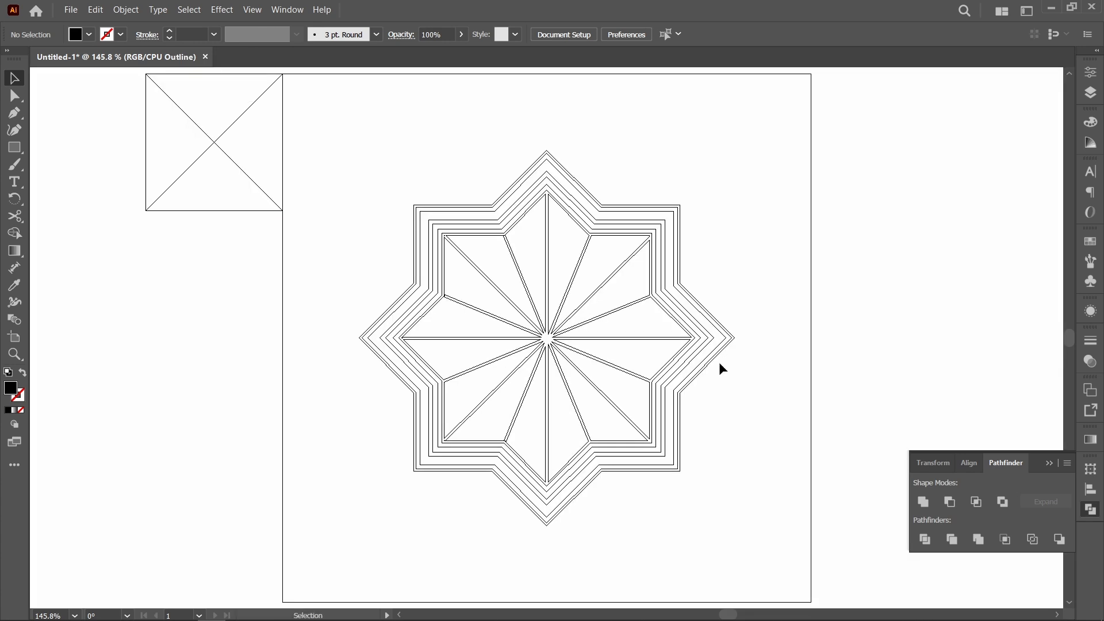
click(553, 195)
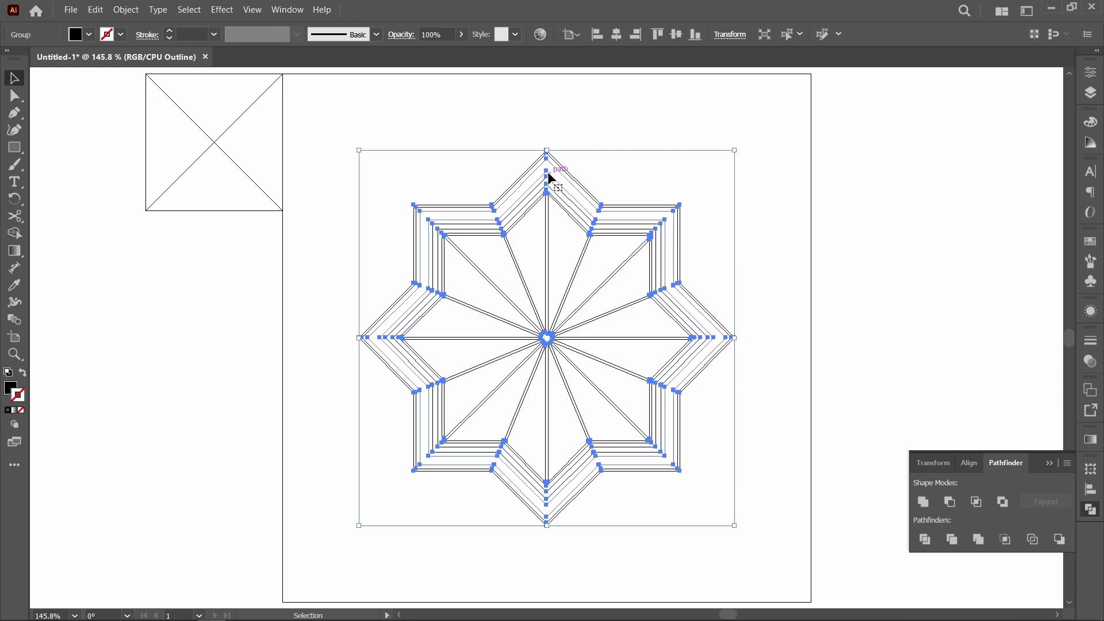
key(z)
drag(512, 143, 579, 249)
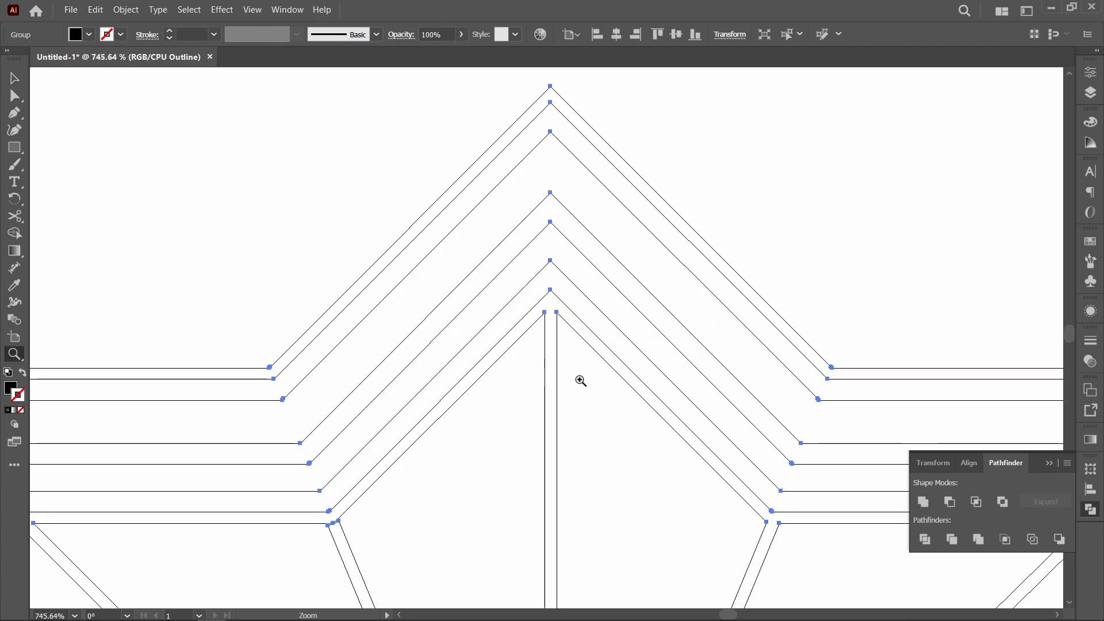
key(ctrl+0)
key(ctrl+y)
key(v)
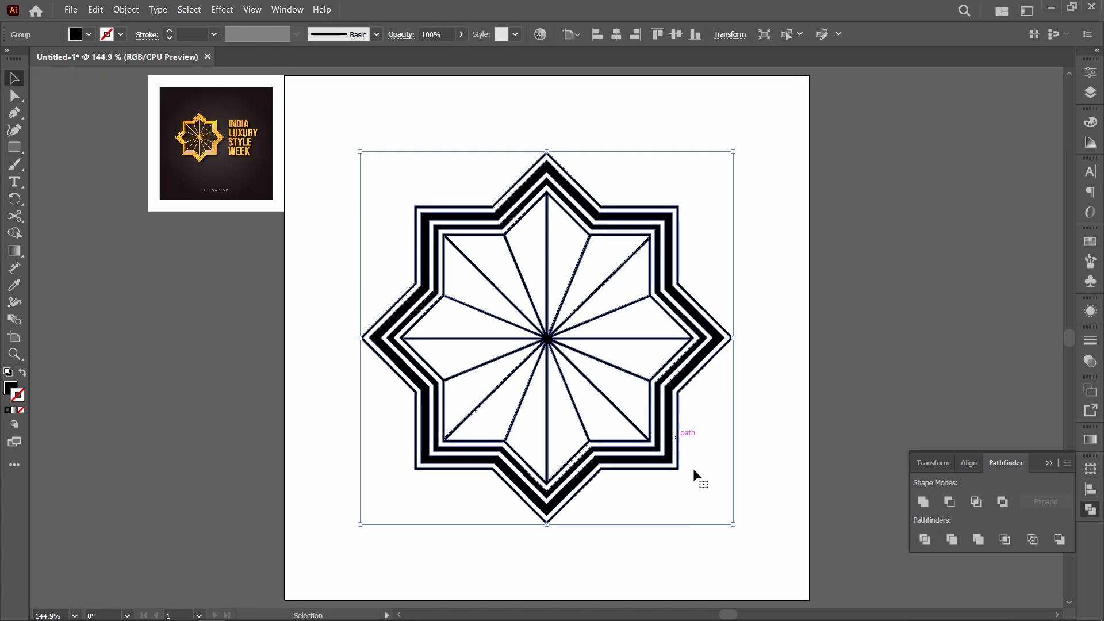
Scale the star emblem down proportionally to a bit over half its size and fill it with the white-to-black gradient swatch
drag(734, 523, 579, 370)
click(644, 381)
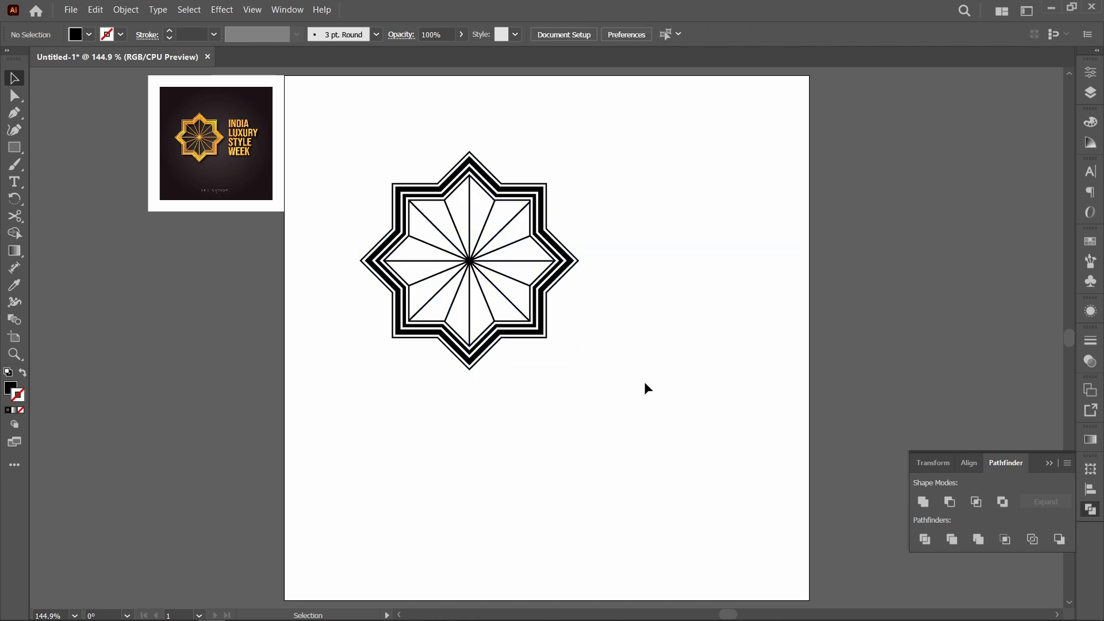
click(423, 308)
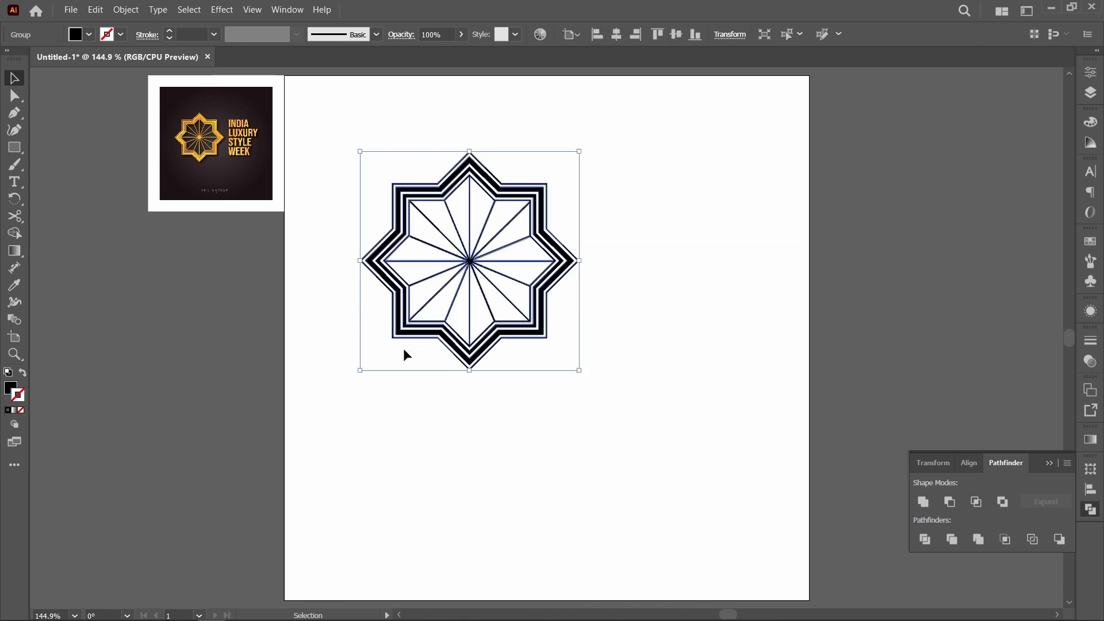
click(1050, 463)
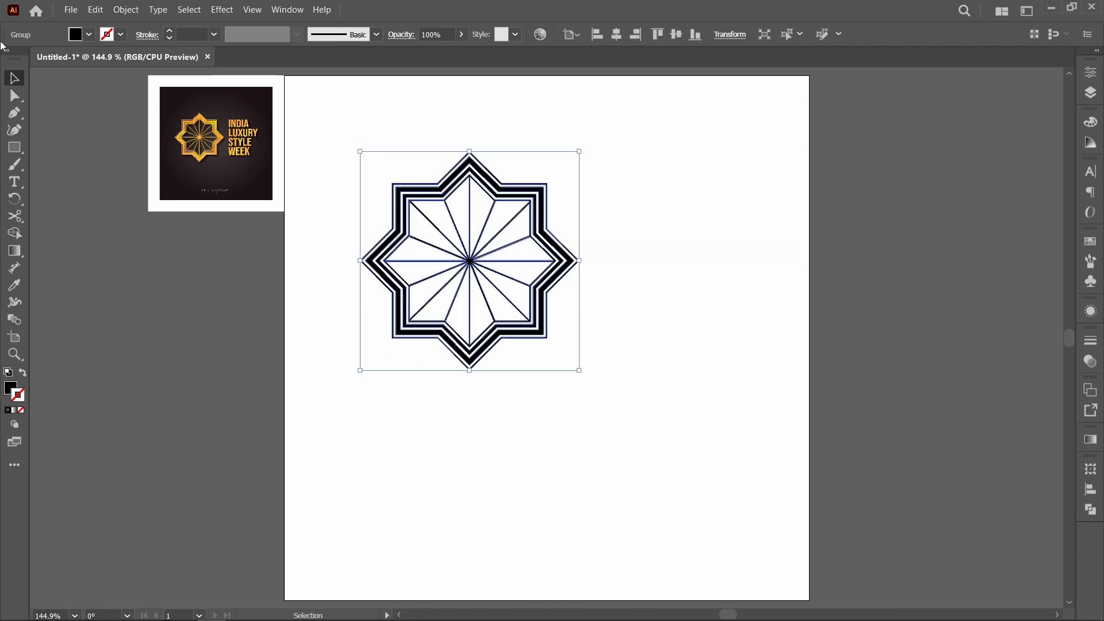
click(89, 34)
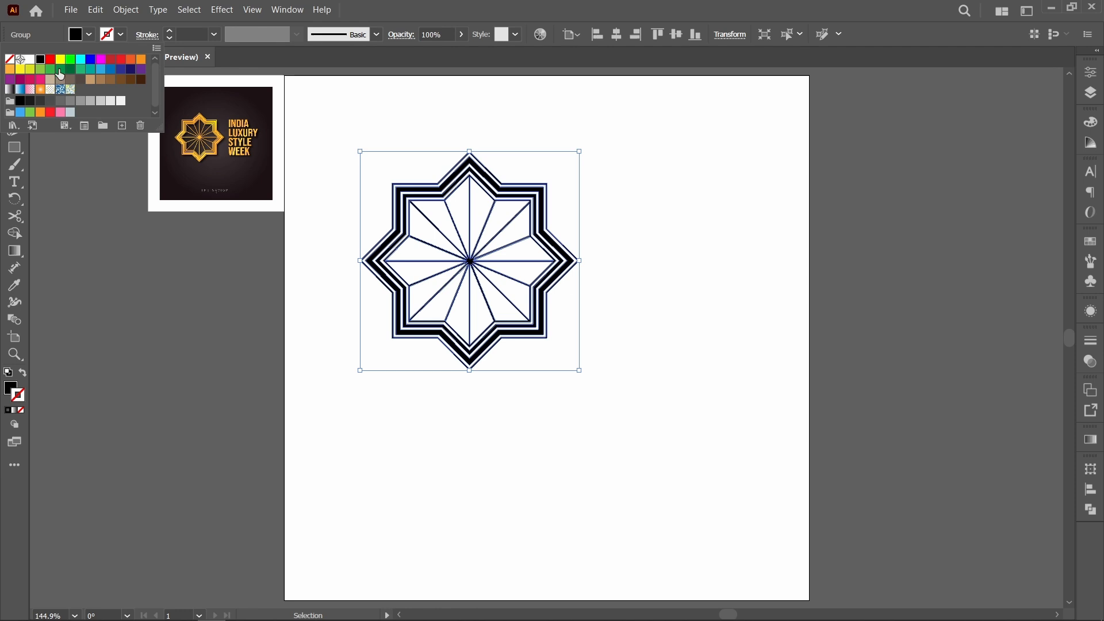
click(9, 90)
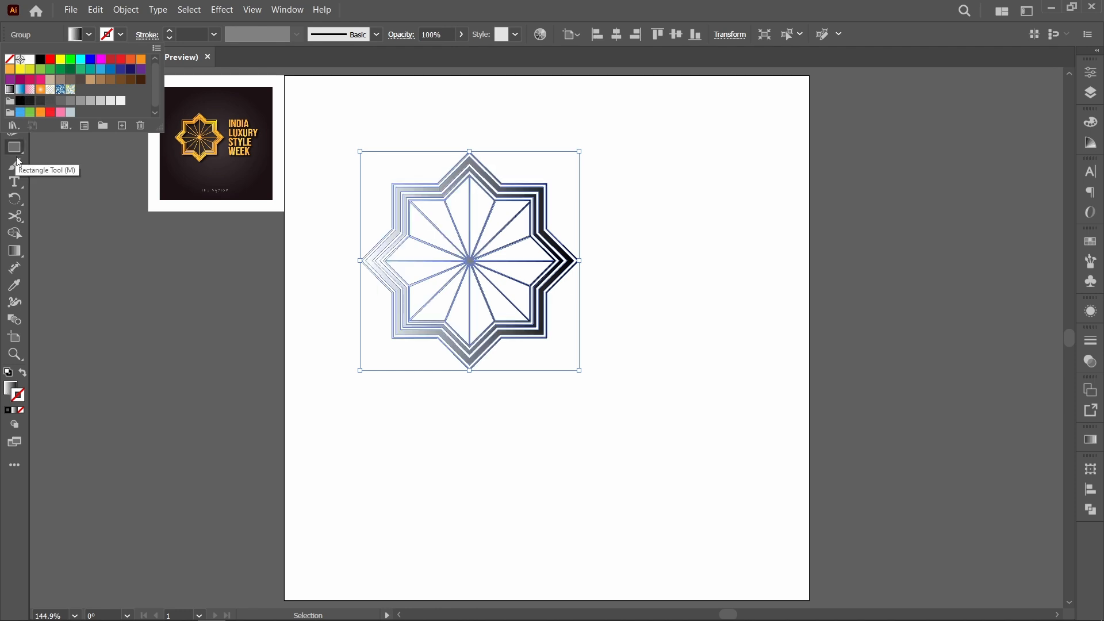
click(9, 394)
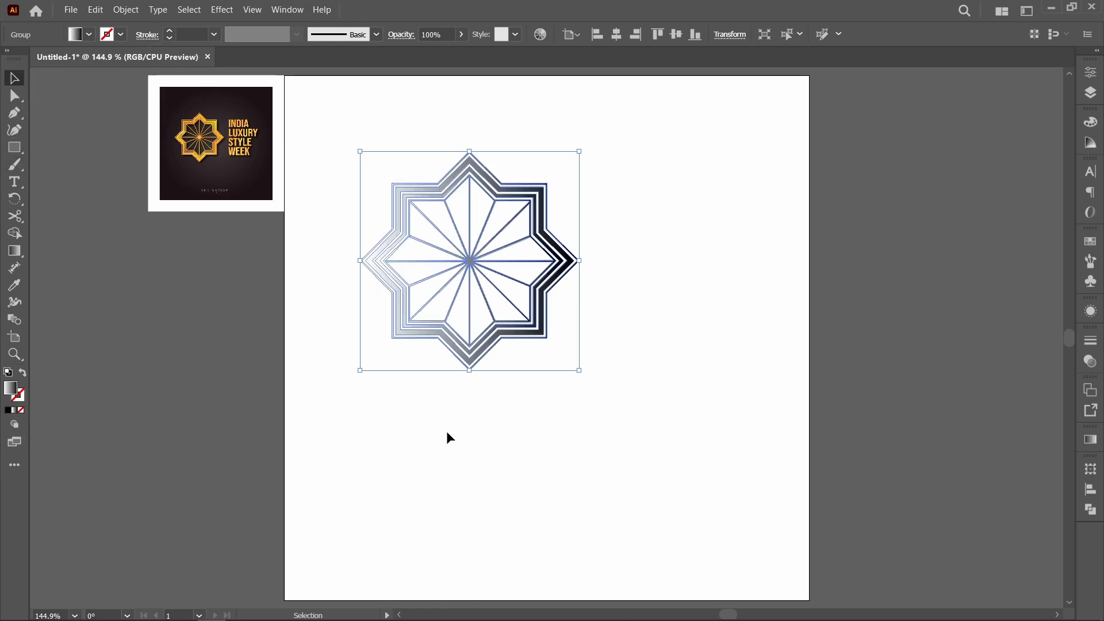
Set the angle of the emblem's linear gradient to 45°
click(1091, 440)
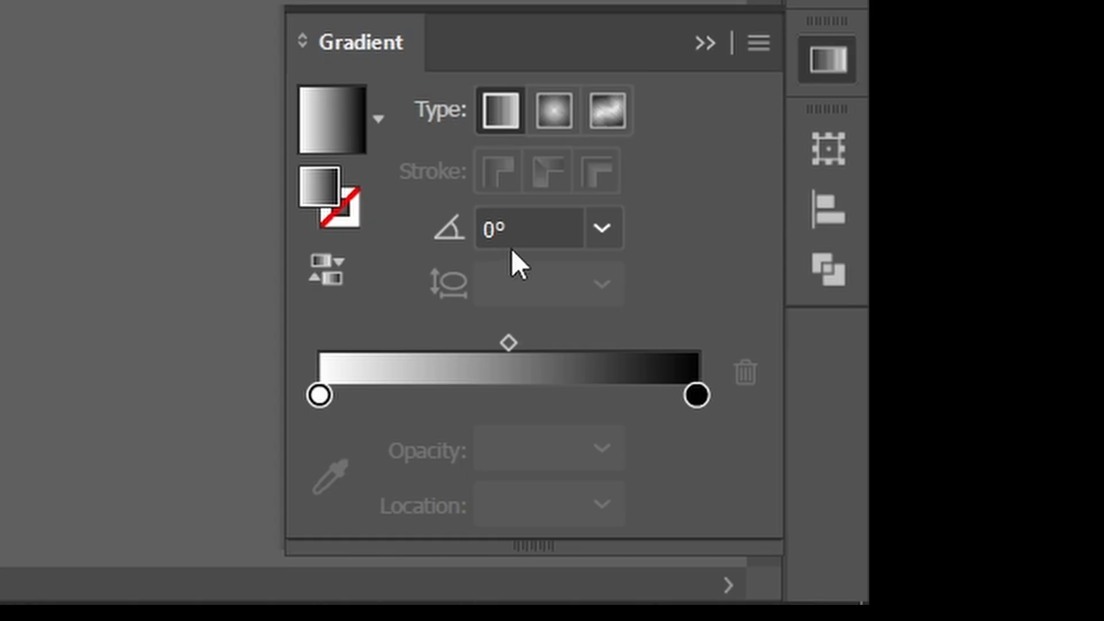
click(988, 497)
text(45)
key(Return)
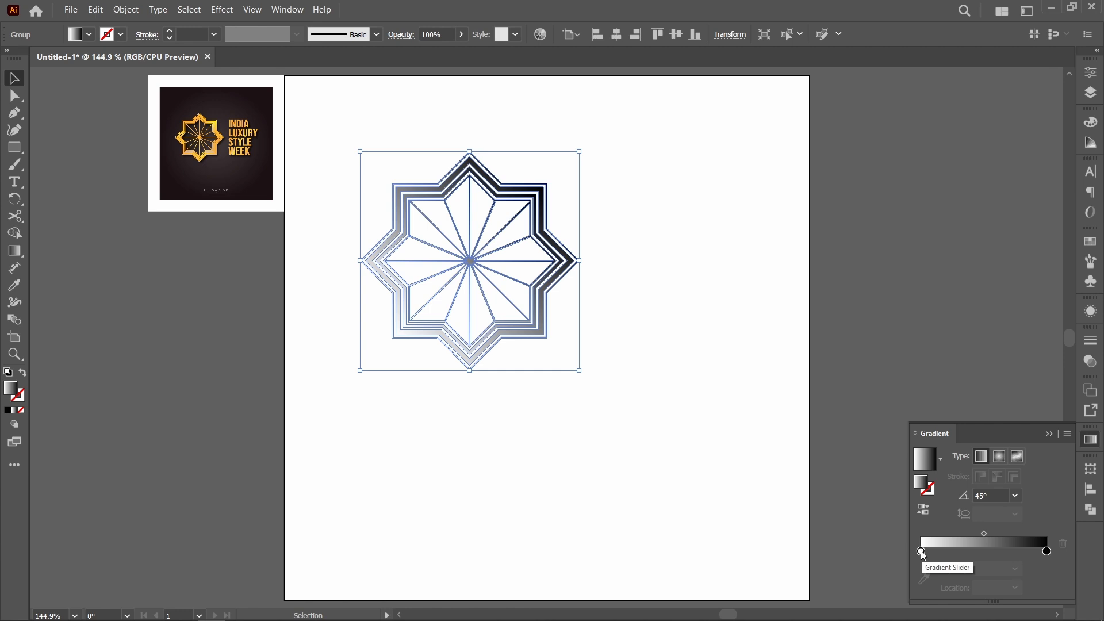
Change the gradient's white stop to yellow (C 0, M 0, Y 85, K 0) and add a middle stop at about 52%
double_click(921, 552)
drag(1000, 440, 989, 440)
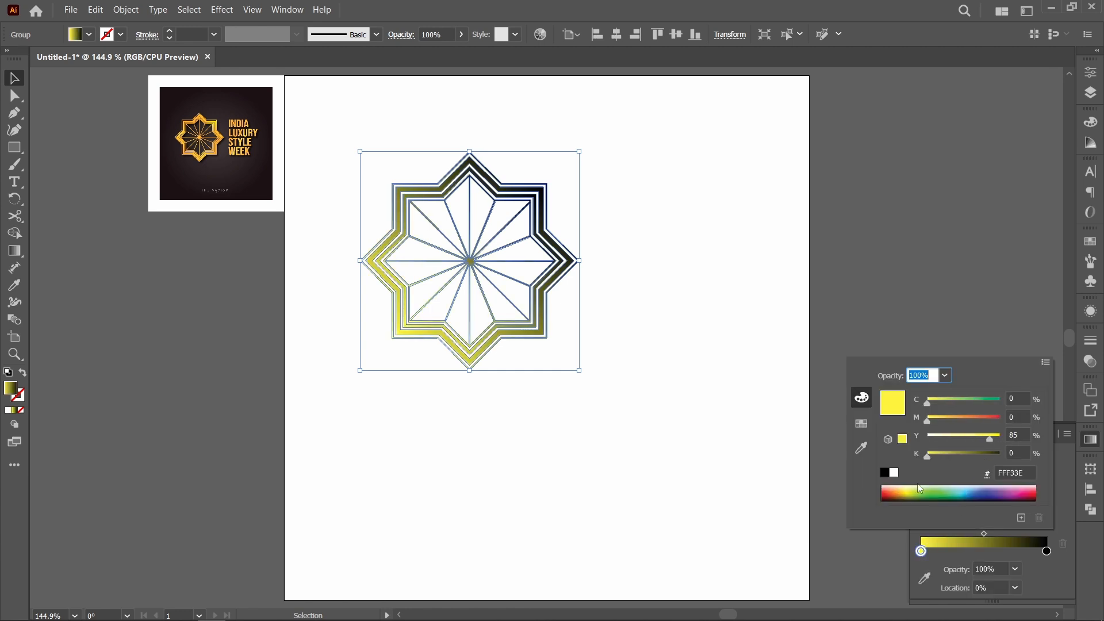
key(Return)
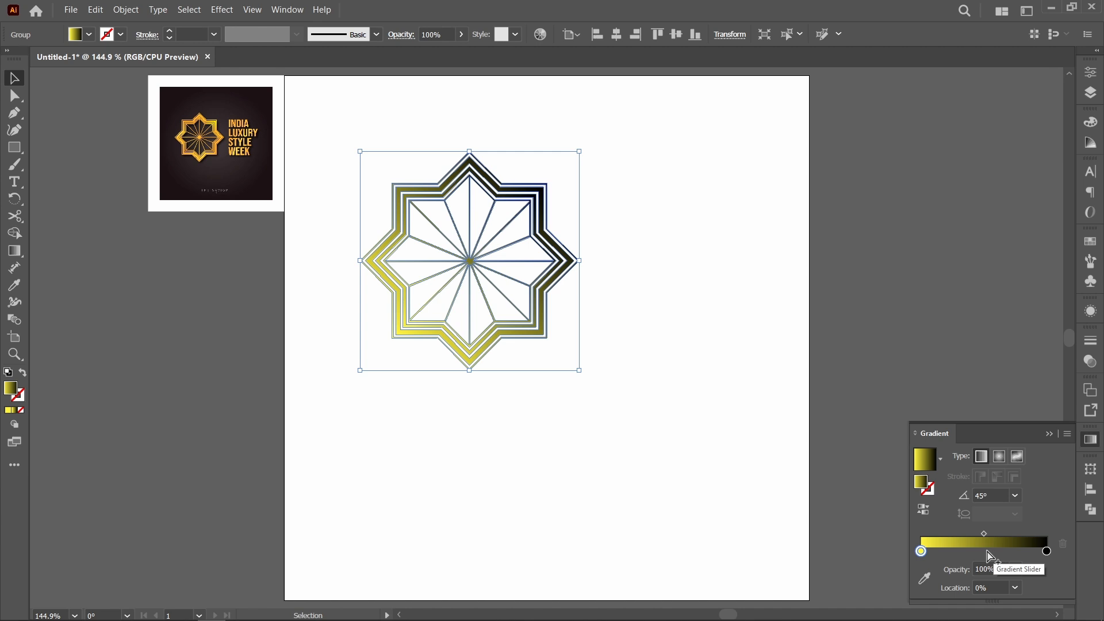
click(987, 552)
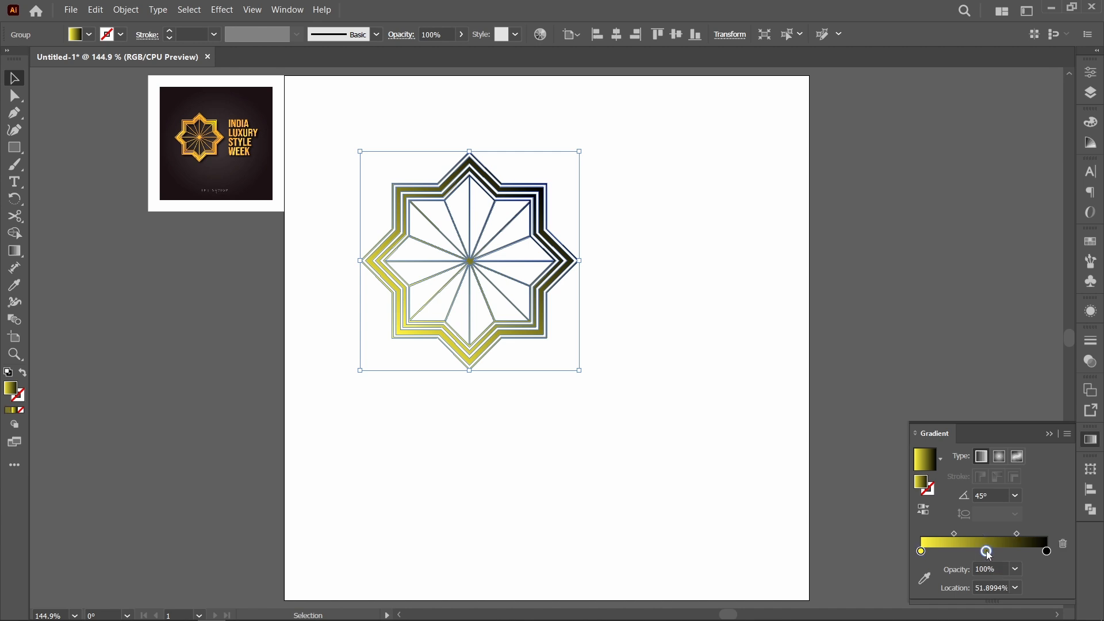
Change the gradient's middle stop to light orange-gold (hex FFCB56)
double_click(987, 553)
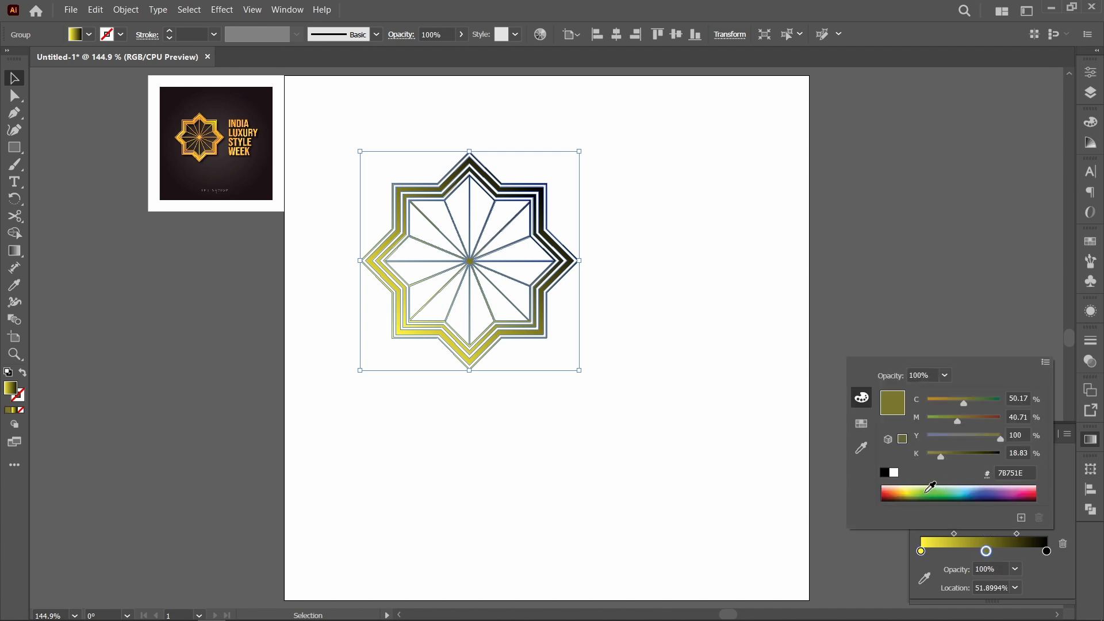
click(908, 486)
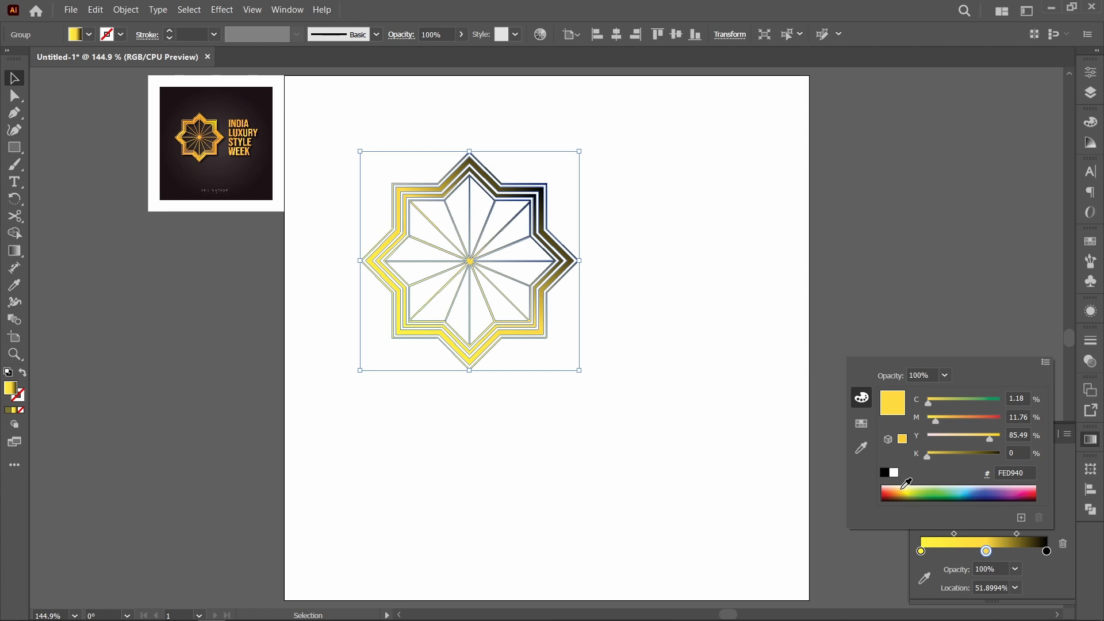
click(905, 486)
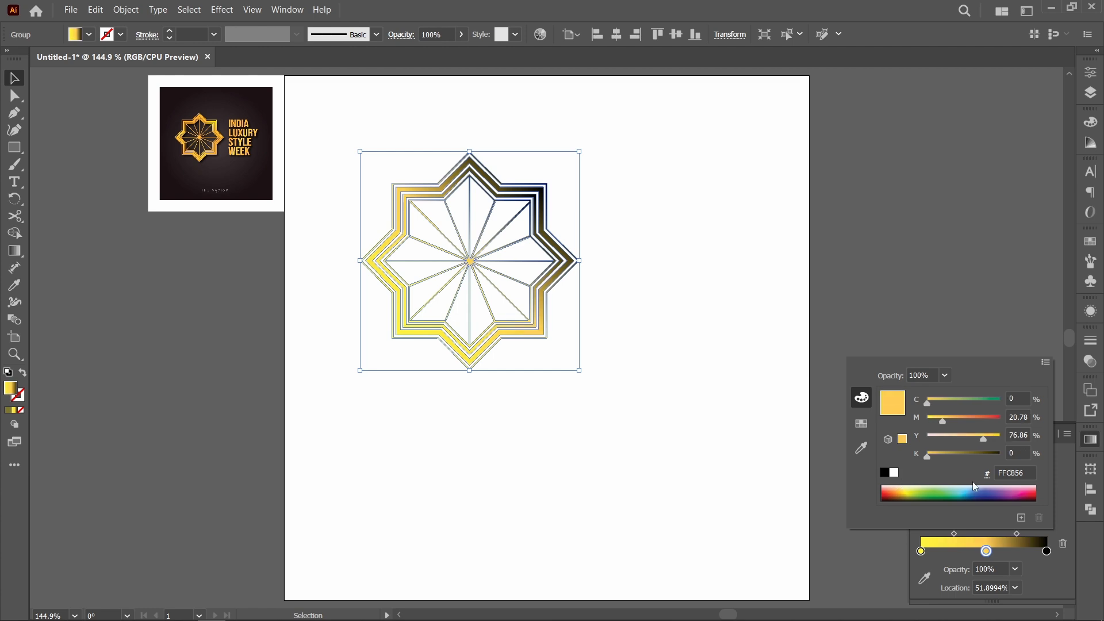
Change the gradient's black end stop to golden yellow (hex FDD811) and deselect the emblem
click(1047, 551)
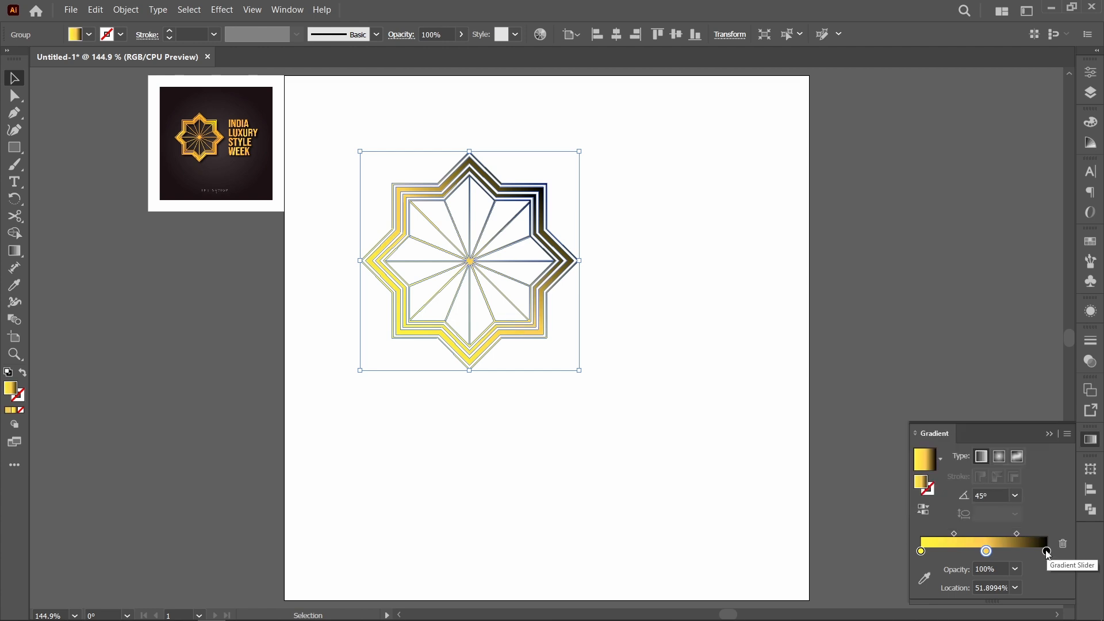
double_click(1046, 551)
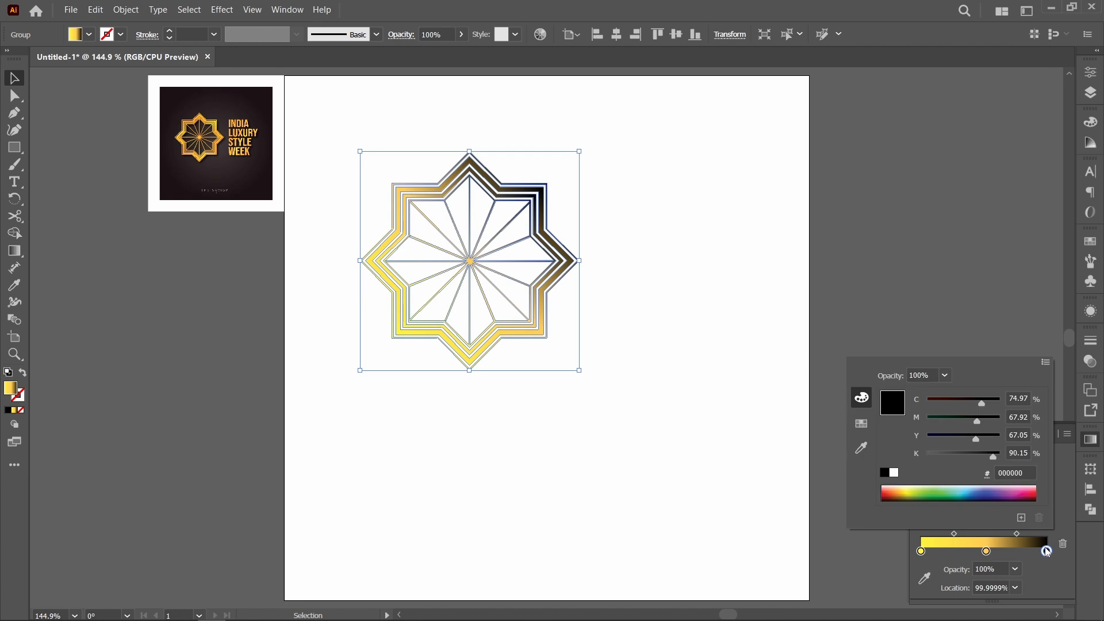
click(911, 488)
click(905, 492)
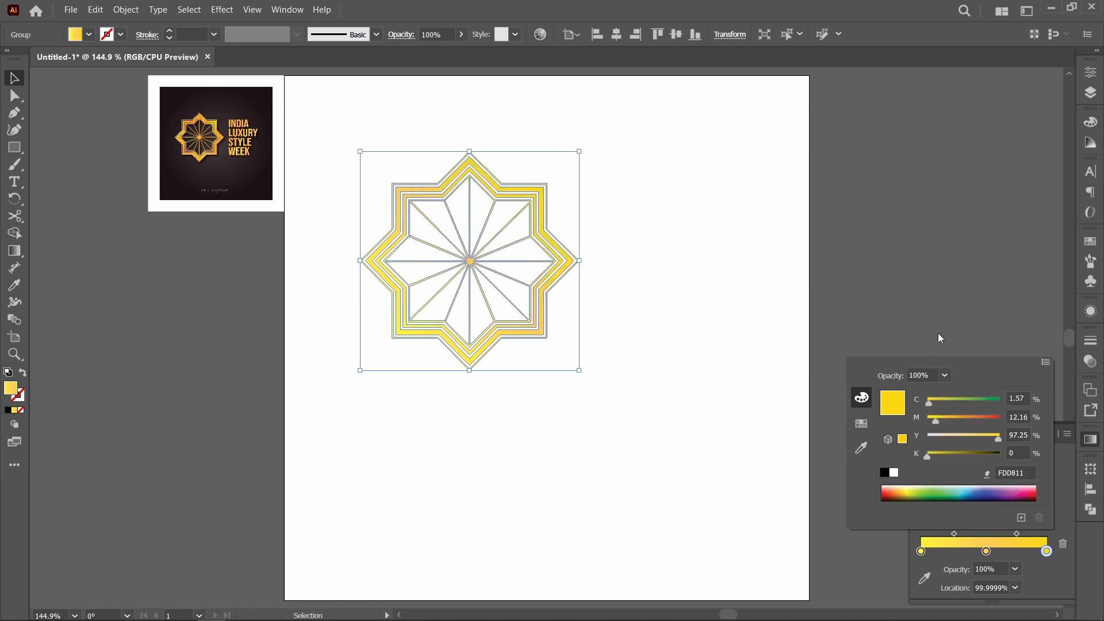
click(634, 485)
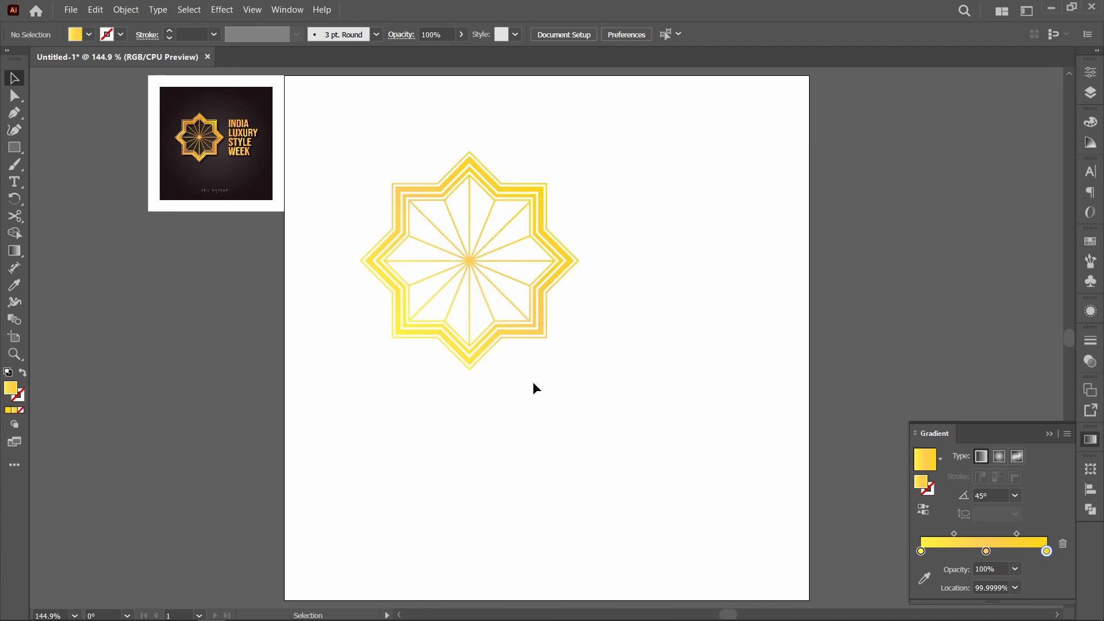
Add point text below and beside the emblem reading INDIA, LUXURY, STYLE, WEEK on four separate lines
click(13, 183)
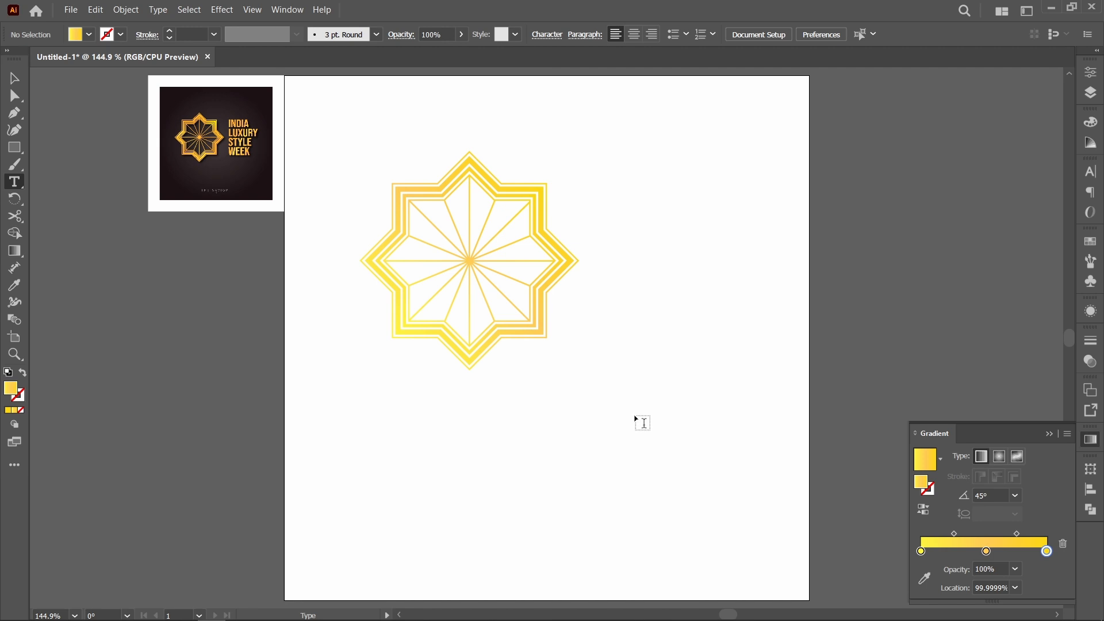
click(638, 417)
text(INDIA )
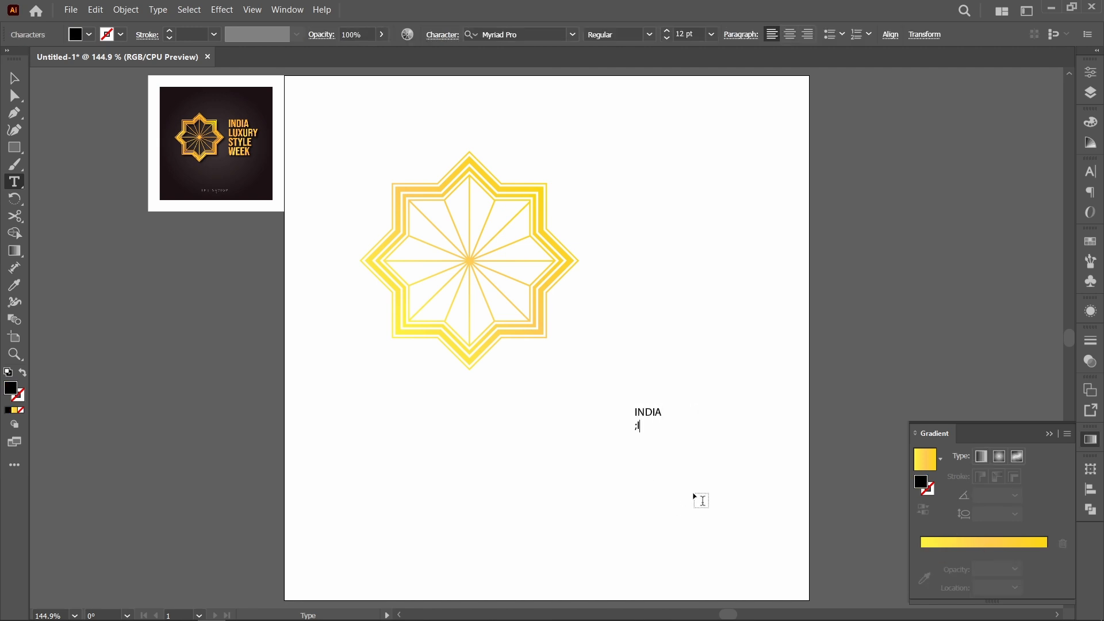
text(LUXU)
text(RY )
text(STYLE )
text(WEEK)
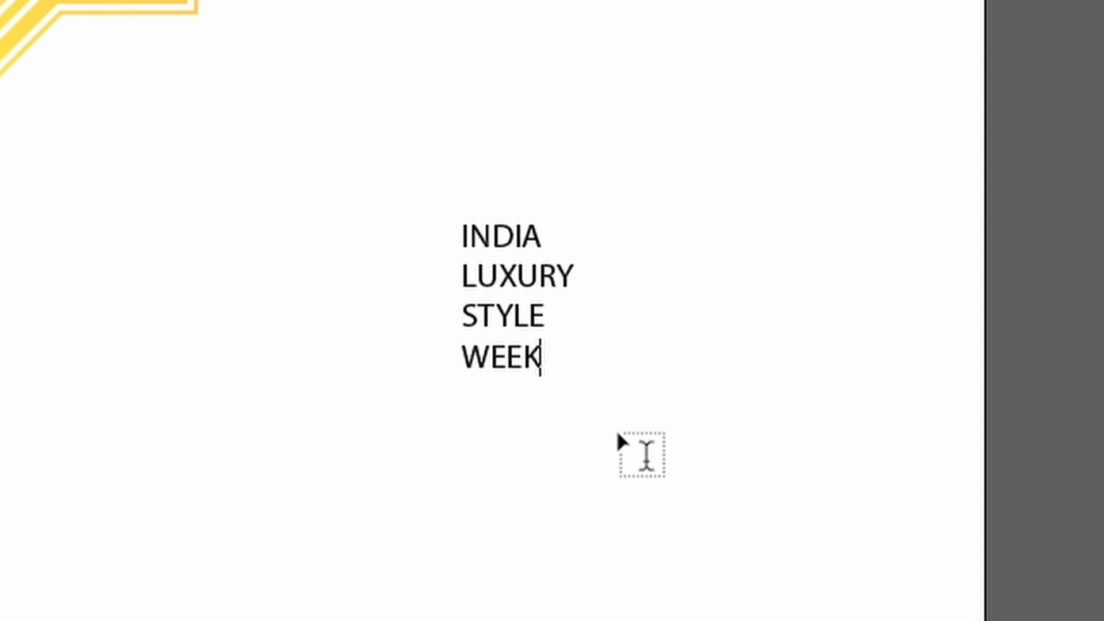
key(Escape)
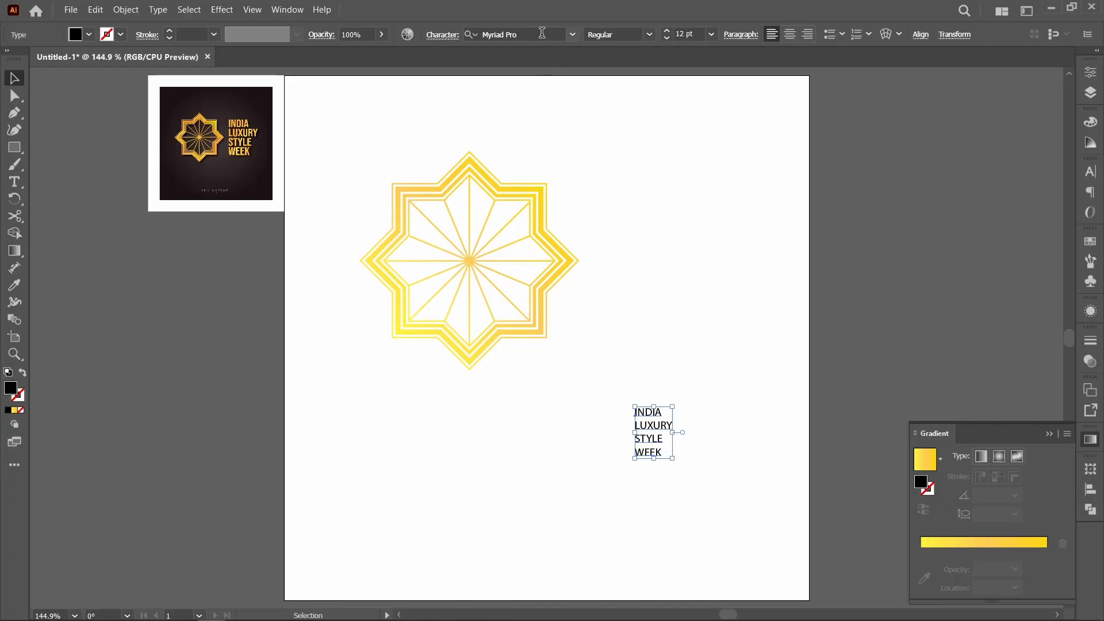
Set the four-line text's font to Swis721 BlkCn BT Black
click(541, 34)
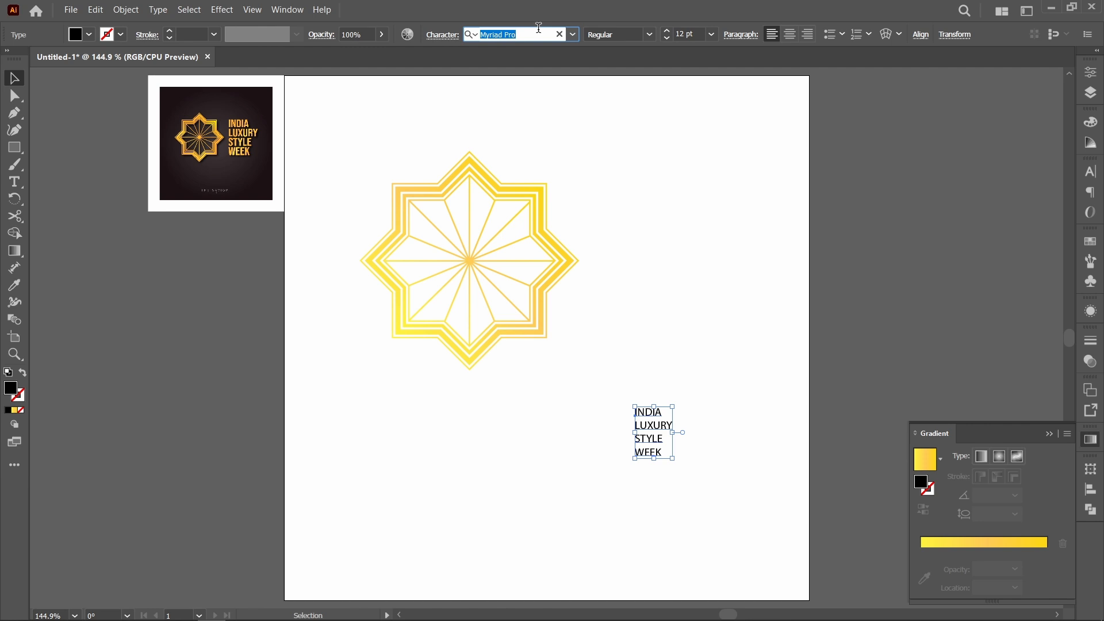
text(sw)
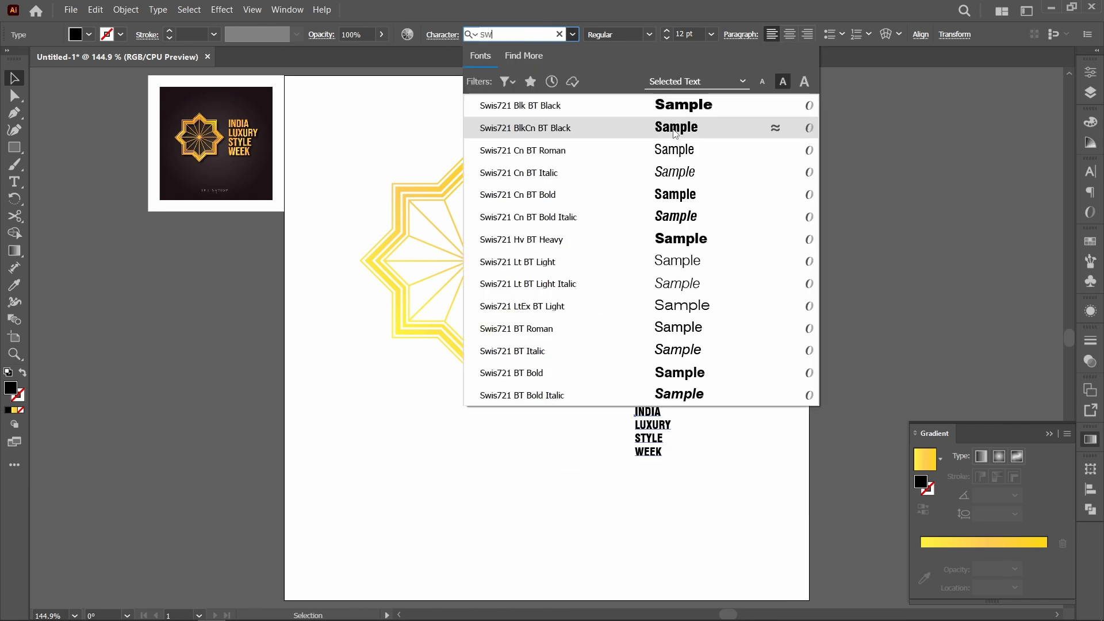
click(676, 128)
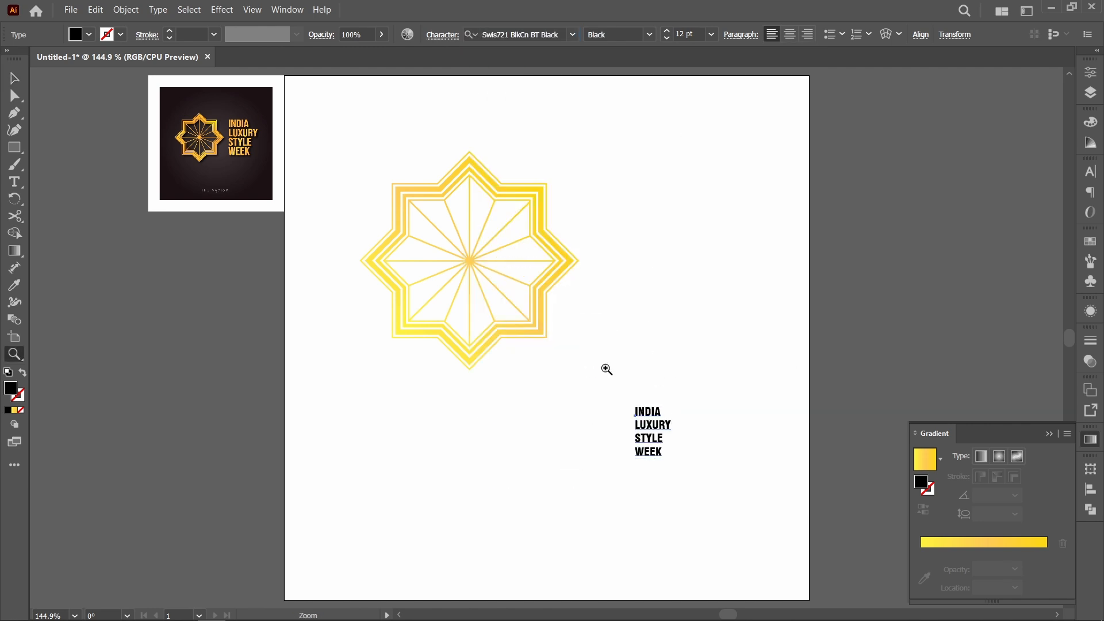
Tighten the leading of the four-line text to 10.4 pt
drag(604, 371, 736, 535)
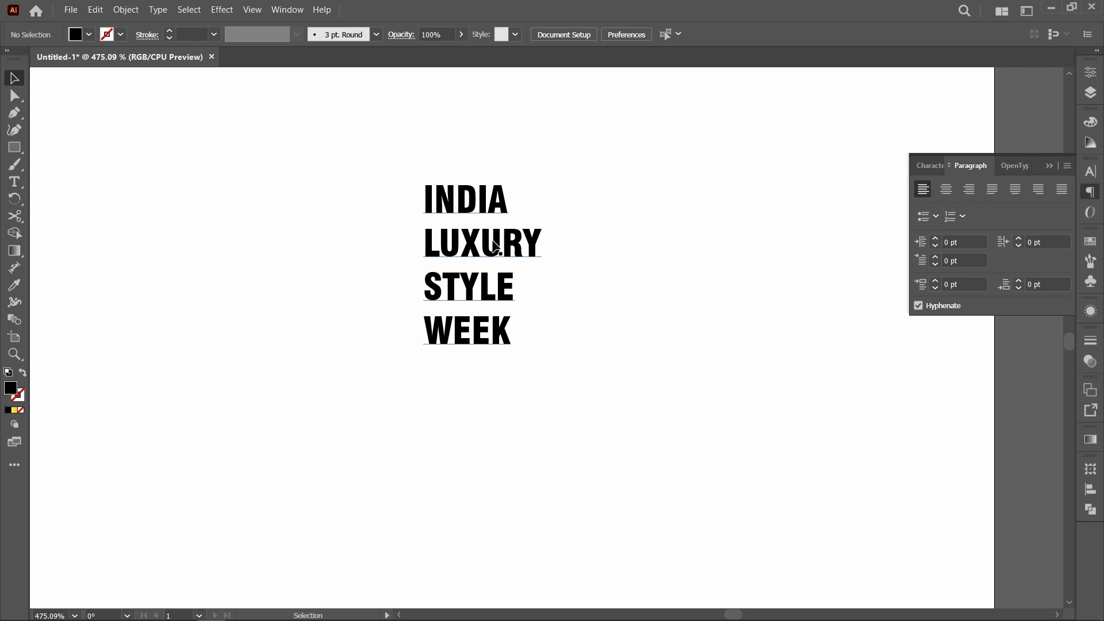
click(495, 244)
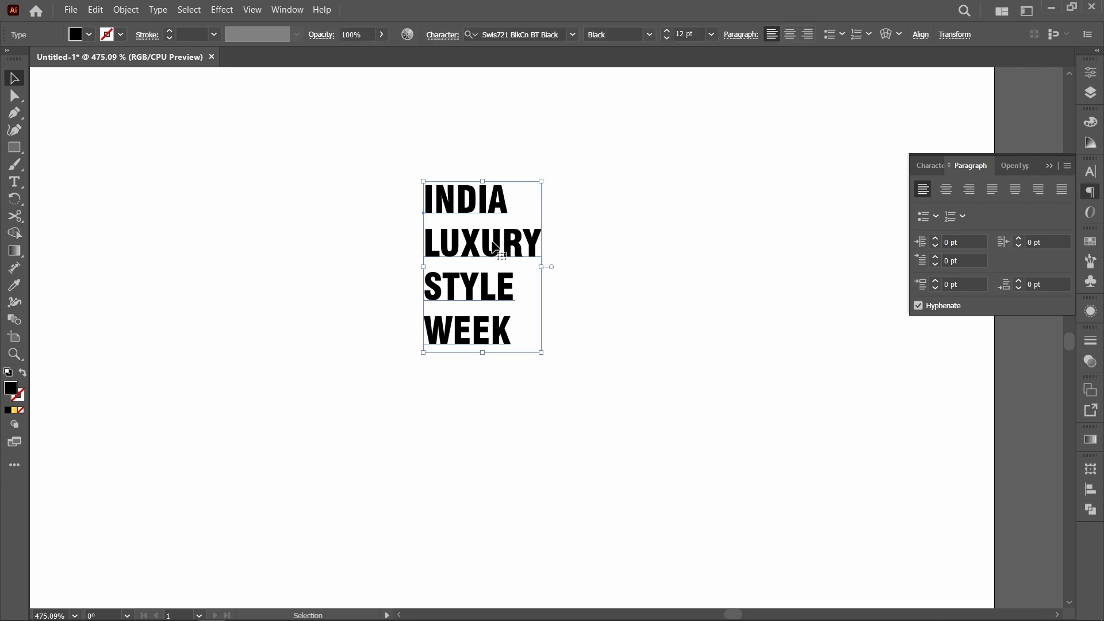
key(alt+Up)
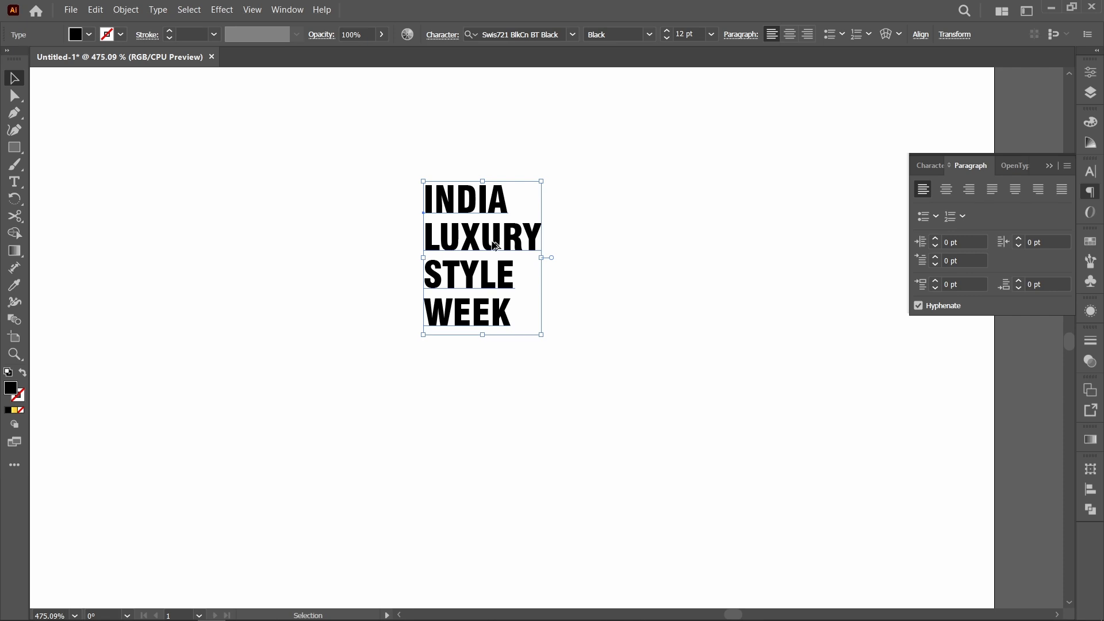
key(alt+Up)
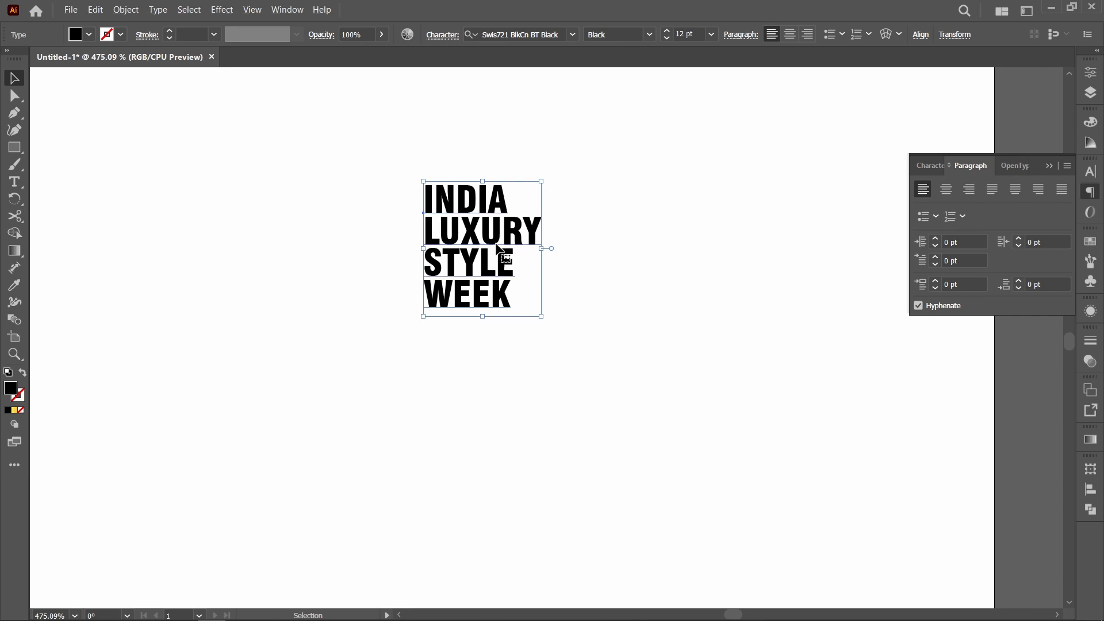
click(1090, 172)
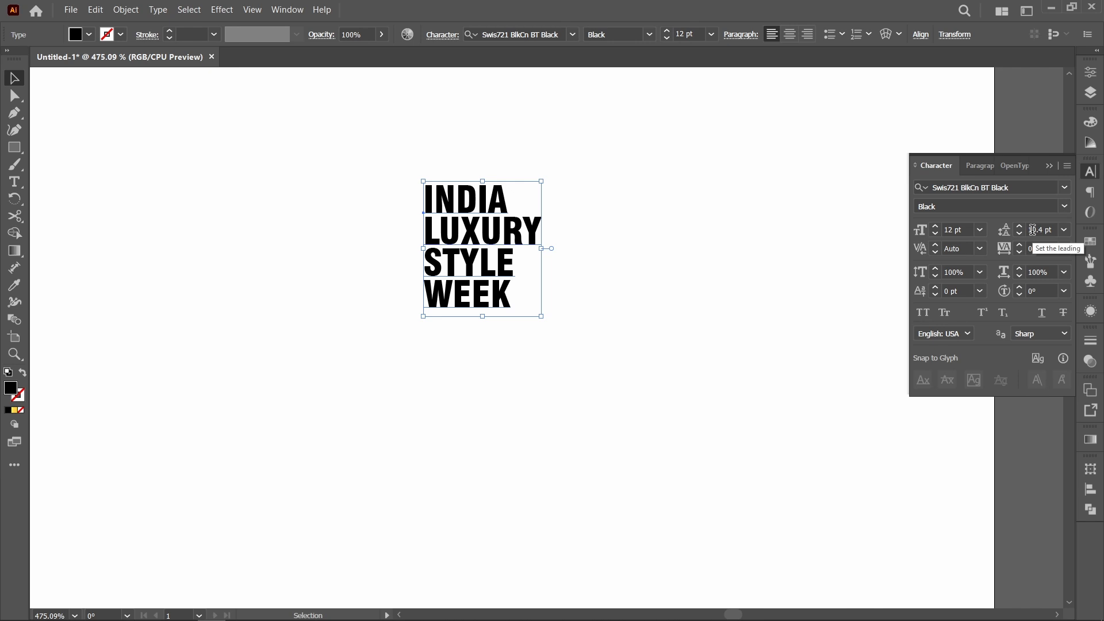
click(1051, 165)
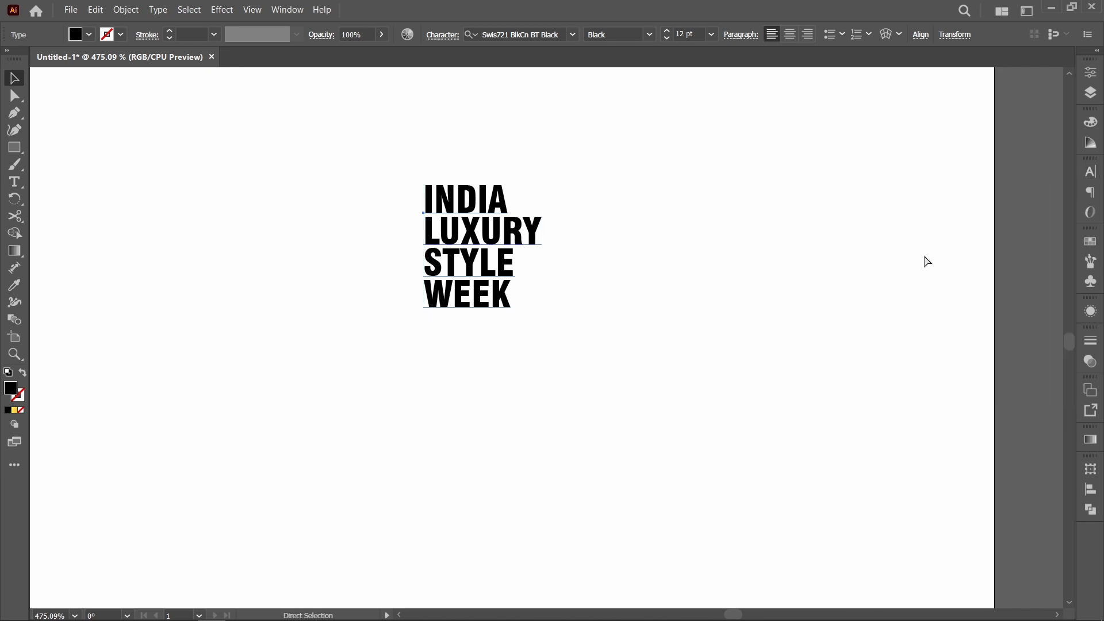
Convert the four-line text to outlines and deselect it
key(ctrl+0)
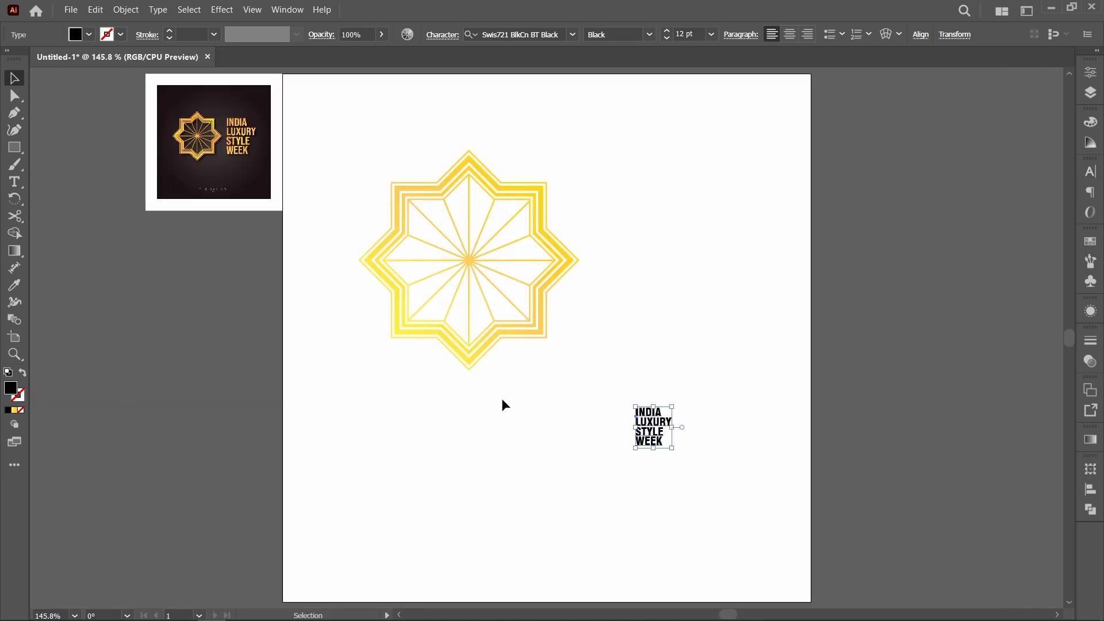
click(126, 10)
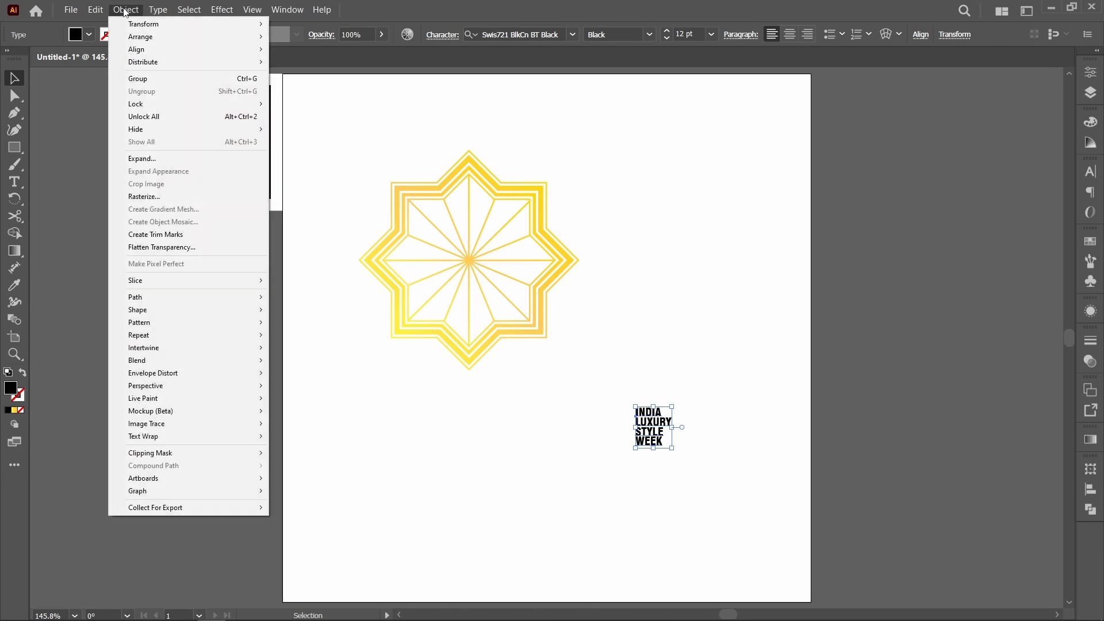
click(158, 10)
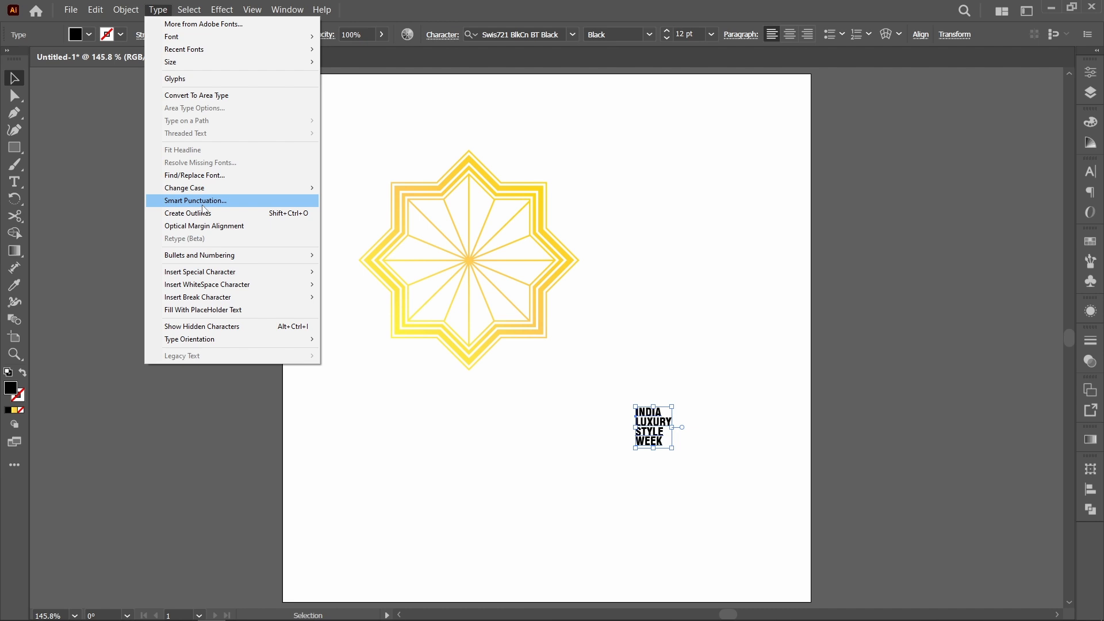
click(203, 213)
click(714, 505)
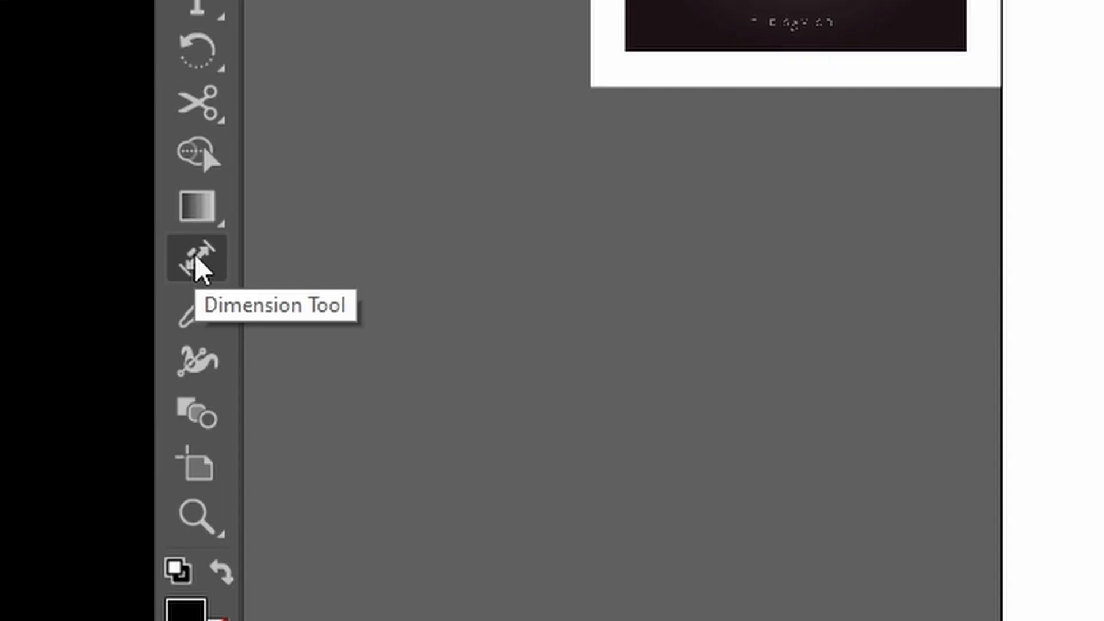
Draw an unfilled guide rectangle about 14.6 × 59 mm between the star's upper-right and lower-right outer square corners
click(15, 268)
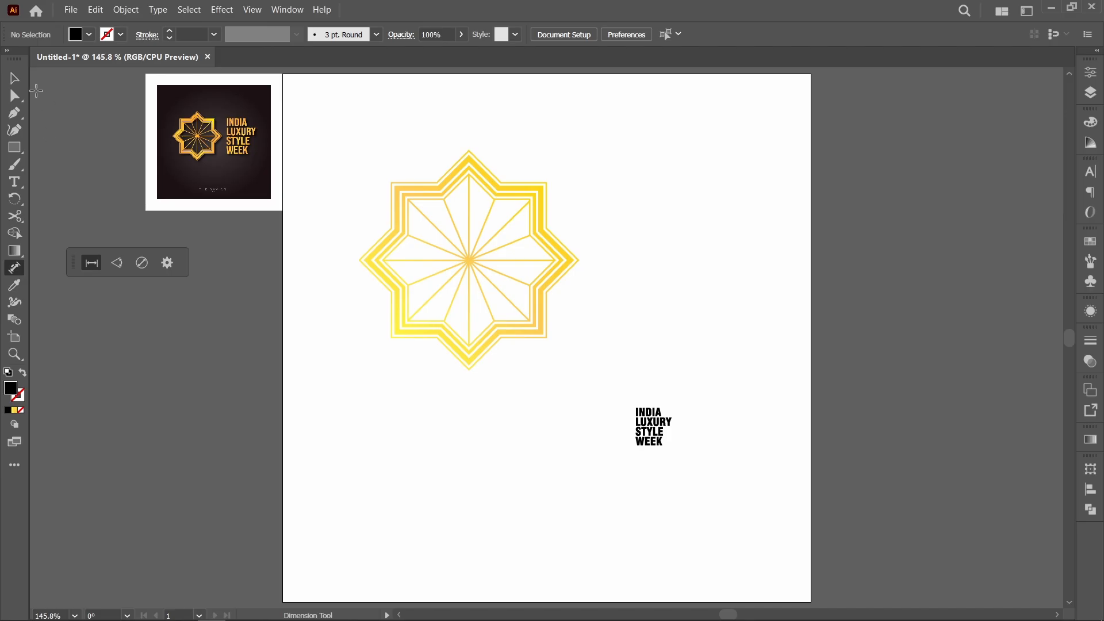
click(15, 82)
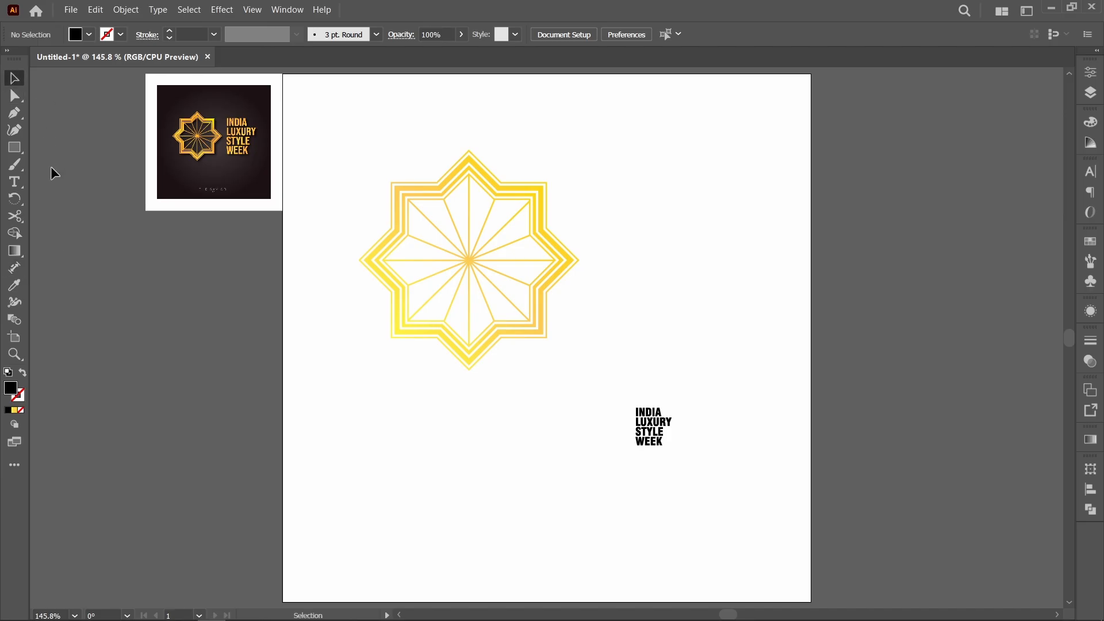
click(15, 147)
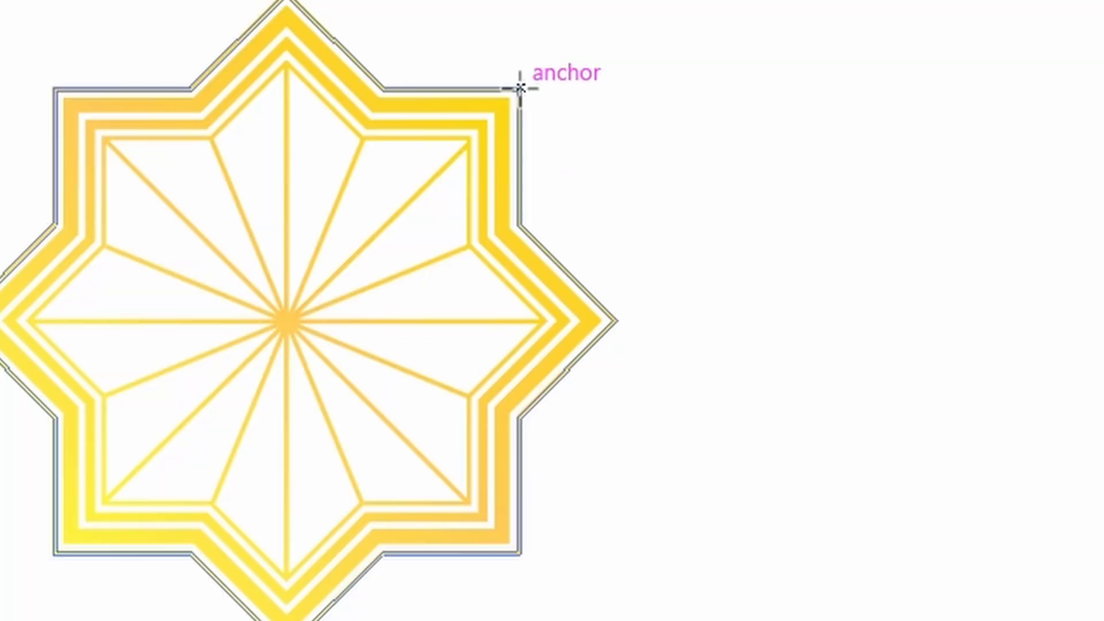
drag(545, 183, 584, 301)
drag(630, 444, 635, 552)
key(/)
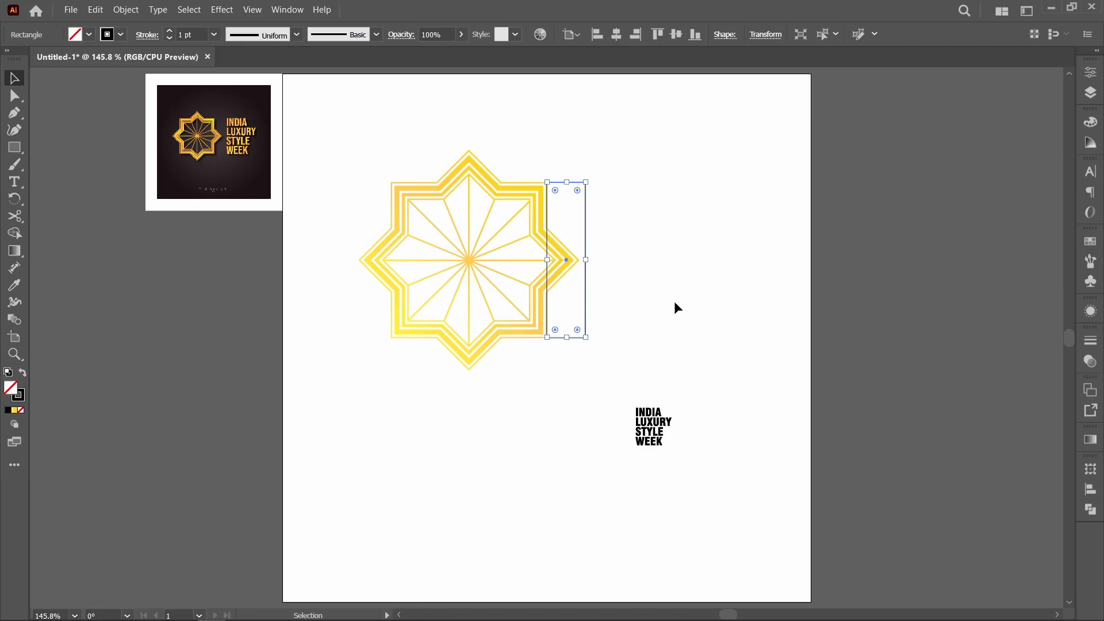
Copy the guide rectangle's height and scale the outlined text proportionally to that height, 58.965 mm
click(1090, 72)
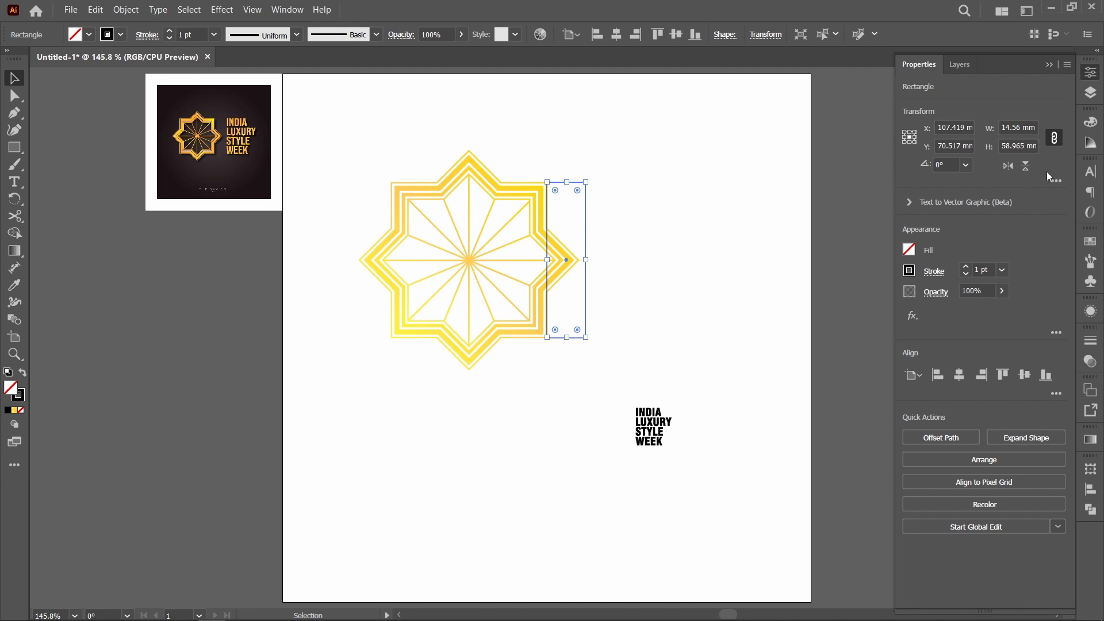
click(1054, 139)
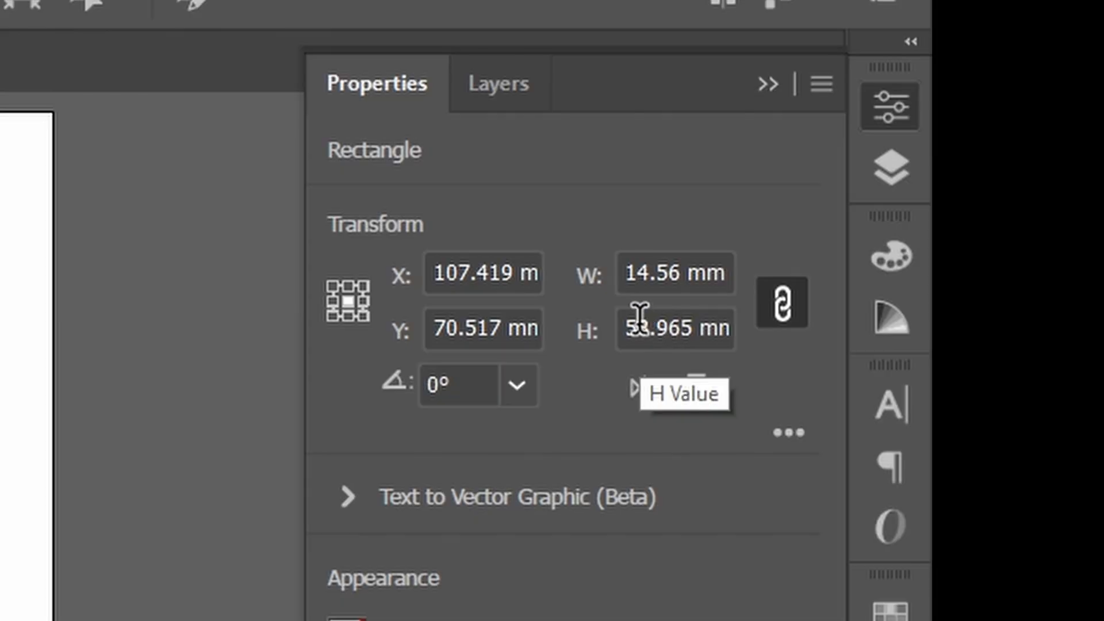
click(640, 315)
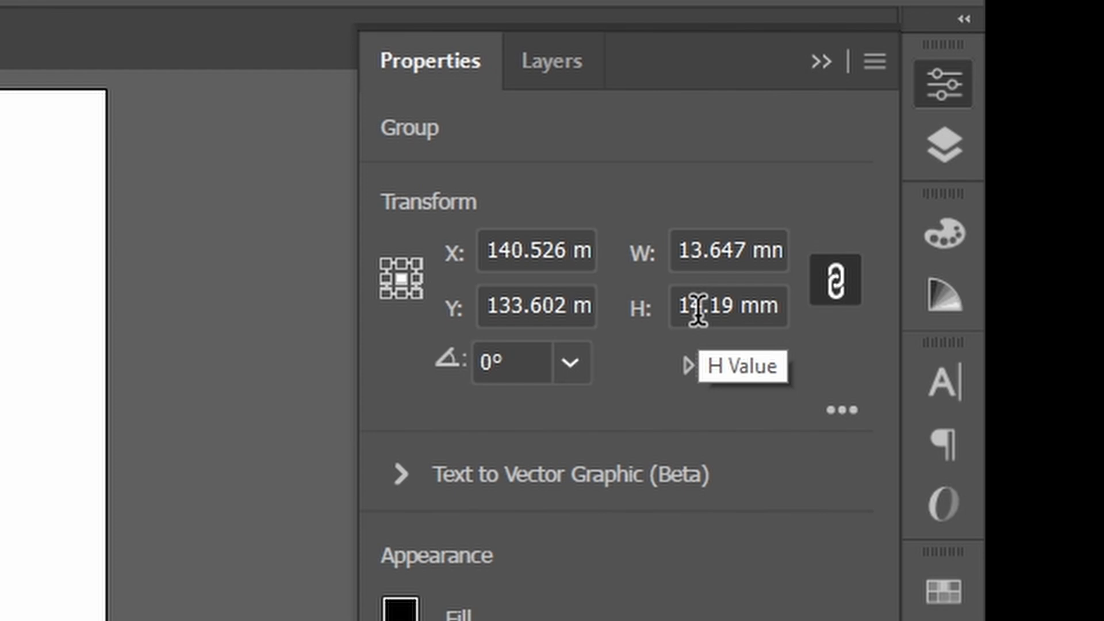
click(1008, 147)
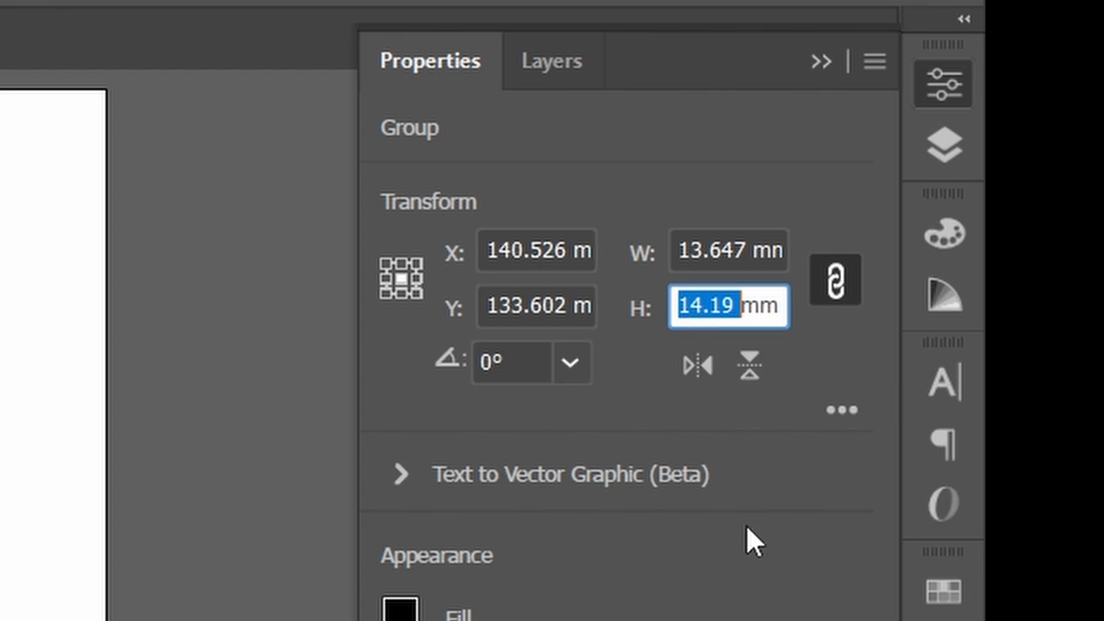
text(58.965)
key(Return)
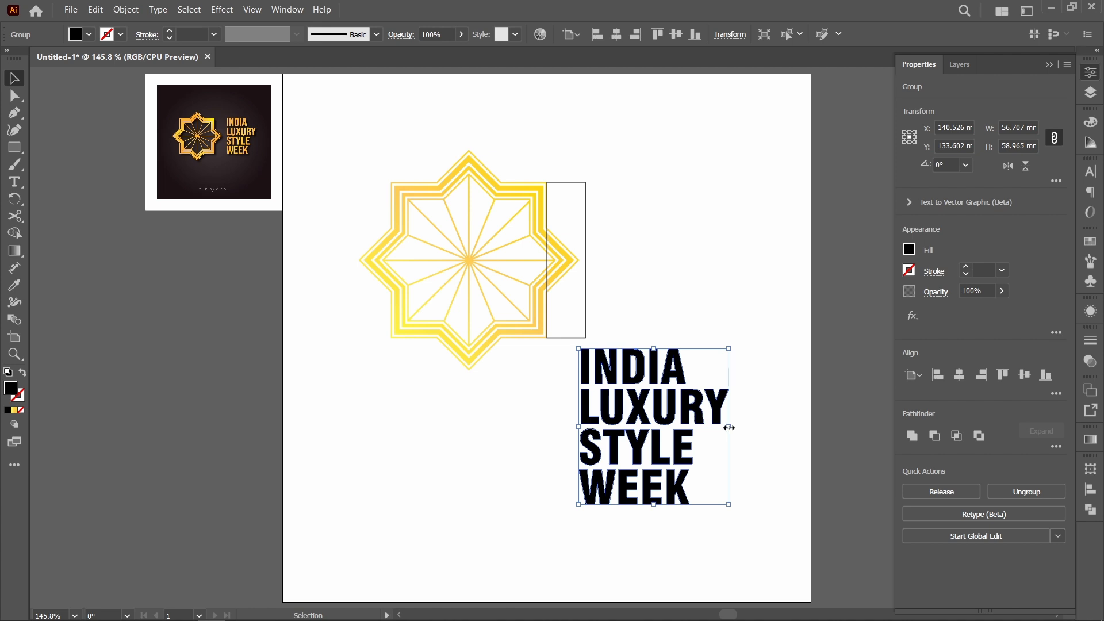
Narrow the outlined text horizontally to about 52 mm wide, keeping its height, and leave it selected
drag(729, 428, 716, 428)
click(704, 445)
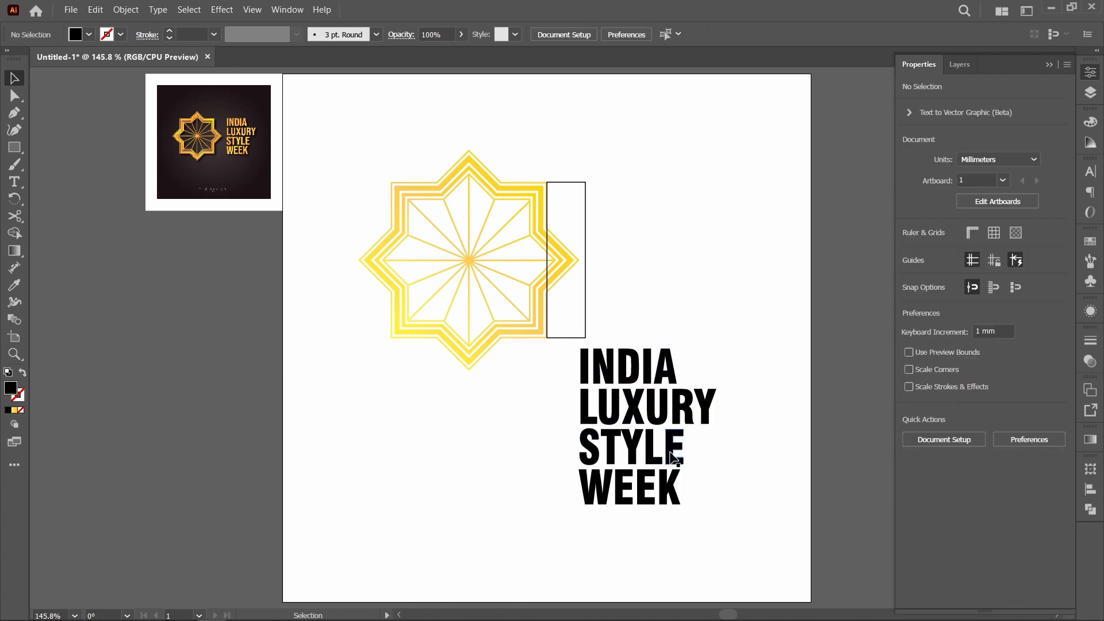
click(671, 454)
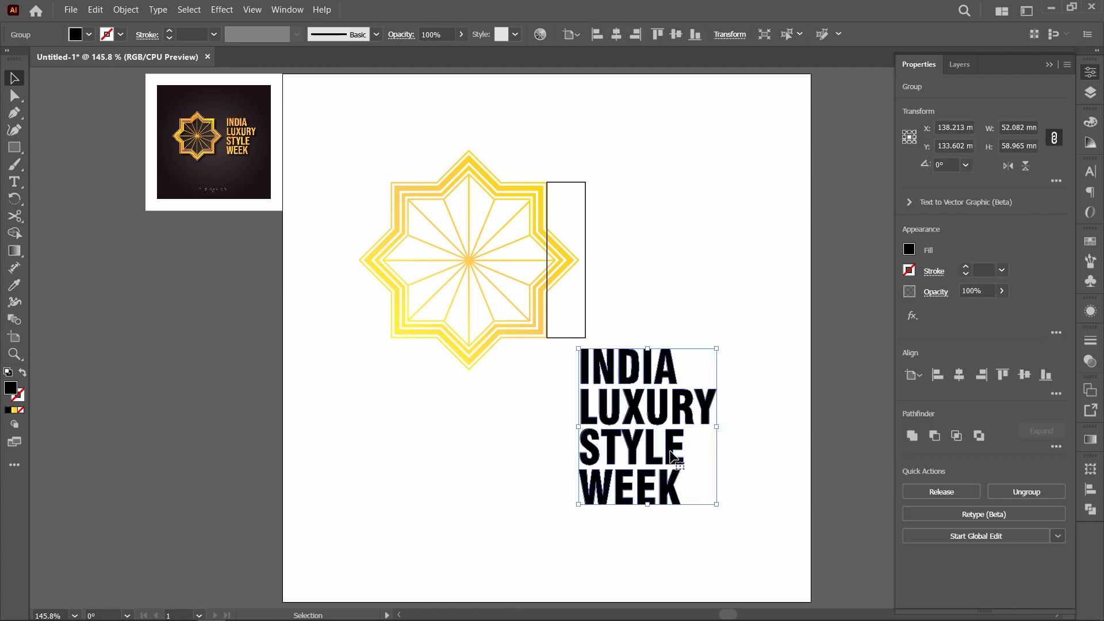
Align the outlined text's top edge to the guide rectangle, using the rectangle as the key object
shift+click(587, 219)
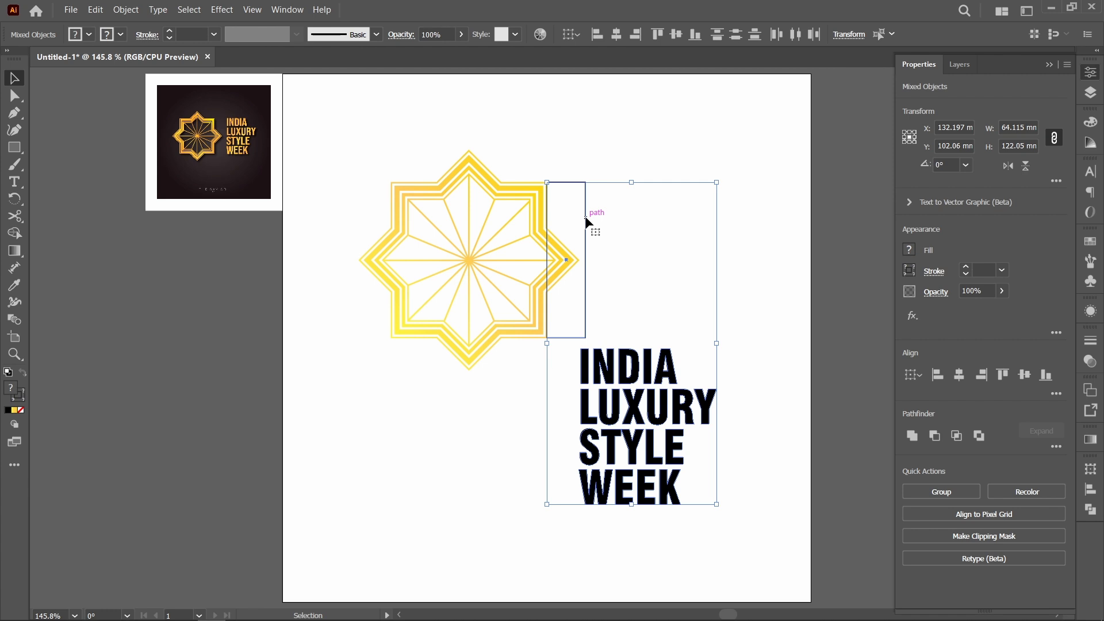
click(586, 218)
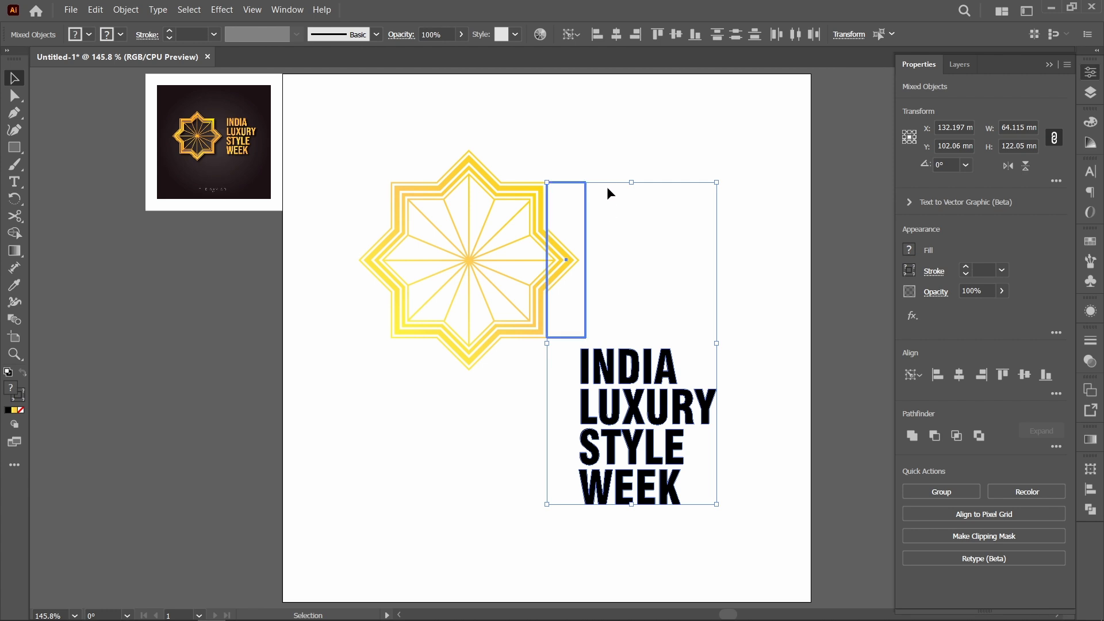
click(658, 34)
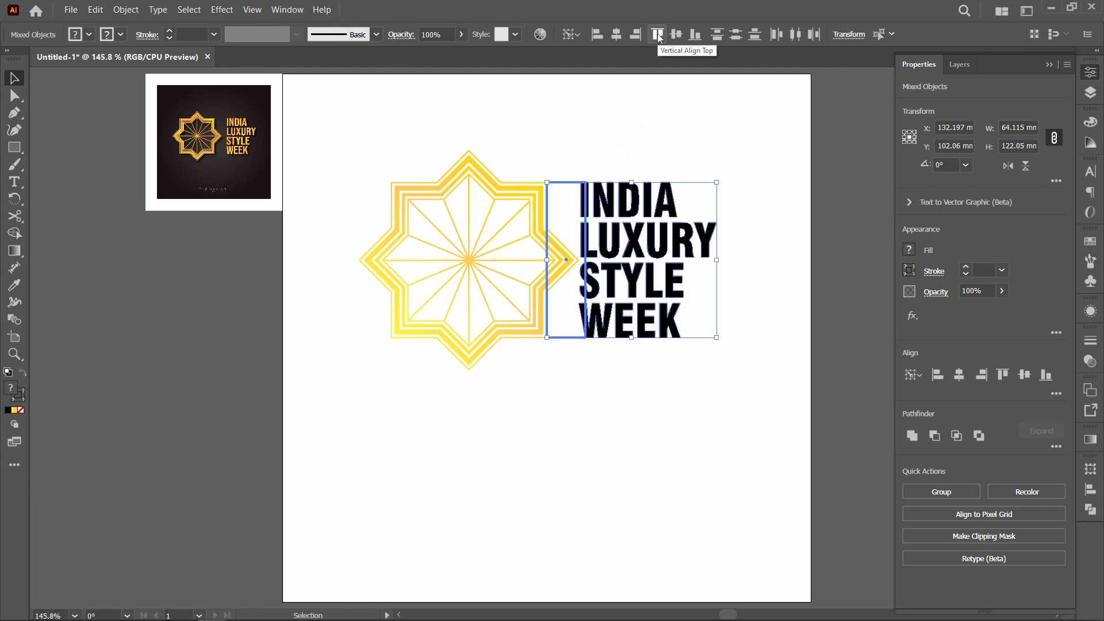
Delete the guide rectangle and move the outlined text about 6 mm horizontally away from the star
click(560, 197)
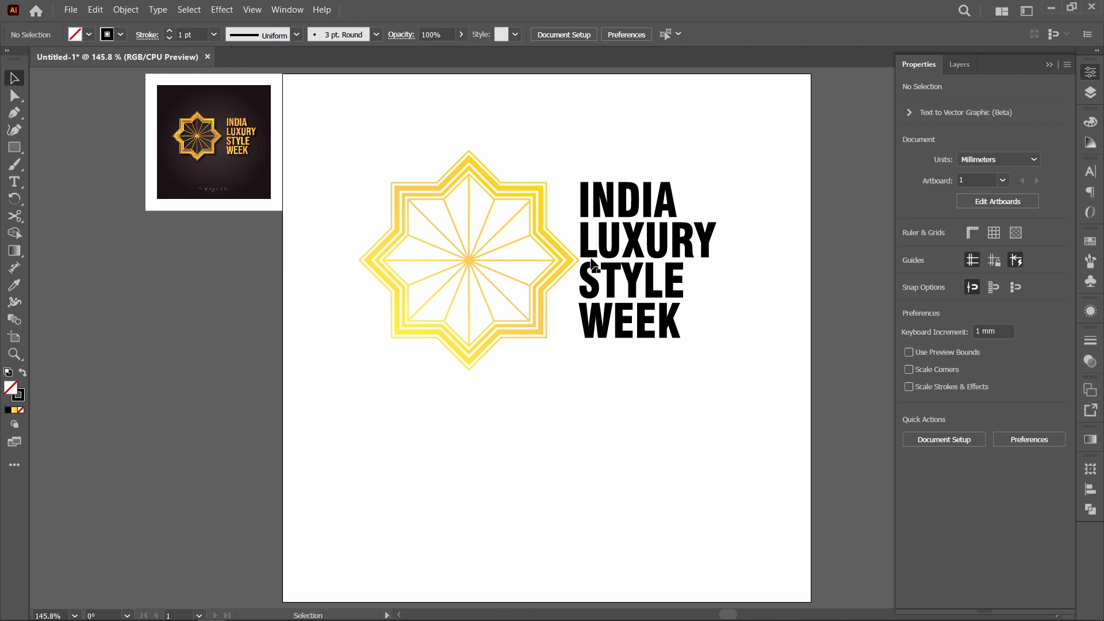
drag(586, 258, 602, 257)
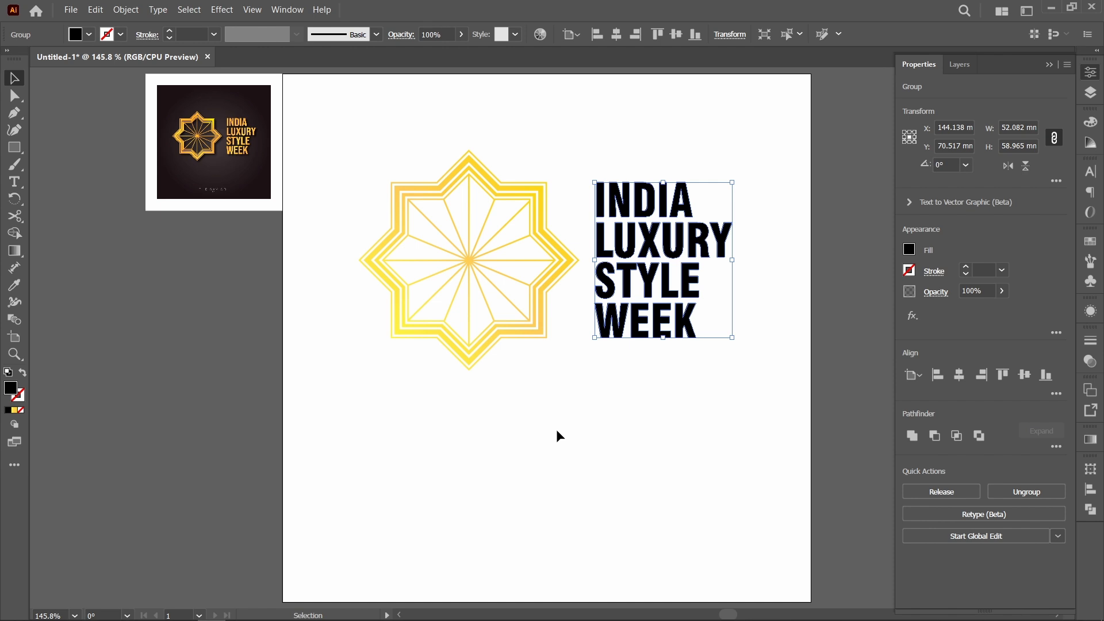
Apply the star's golden gradient fill to the outlined text with the Eyedropper and deselect it
key(ctrl+shift+o)
click(15, 285)
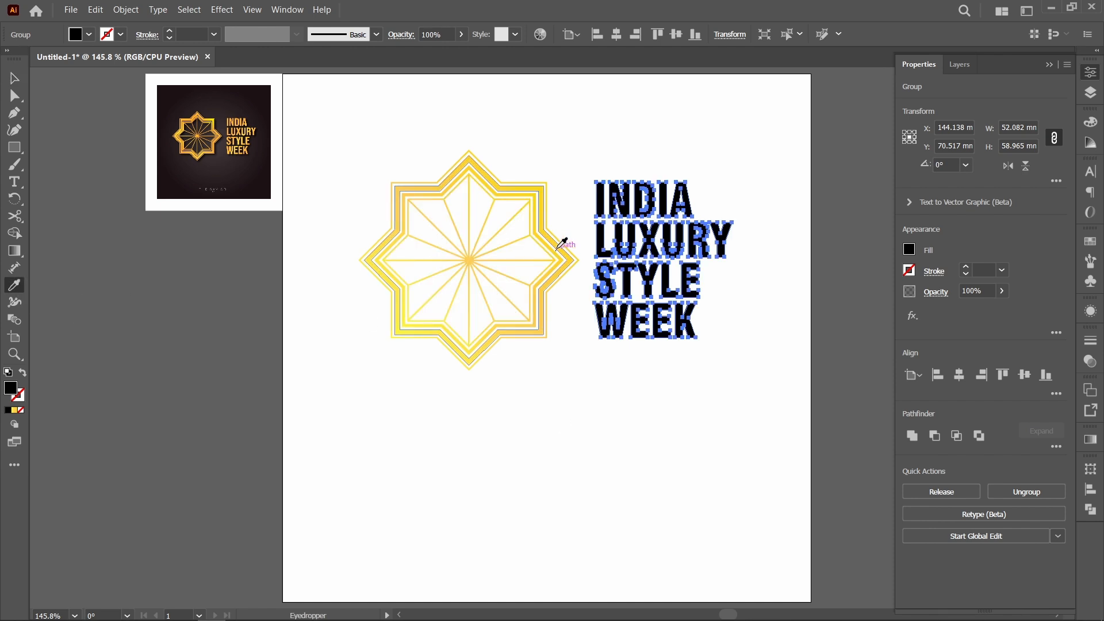
click(561, 238)
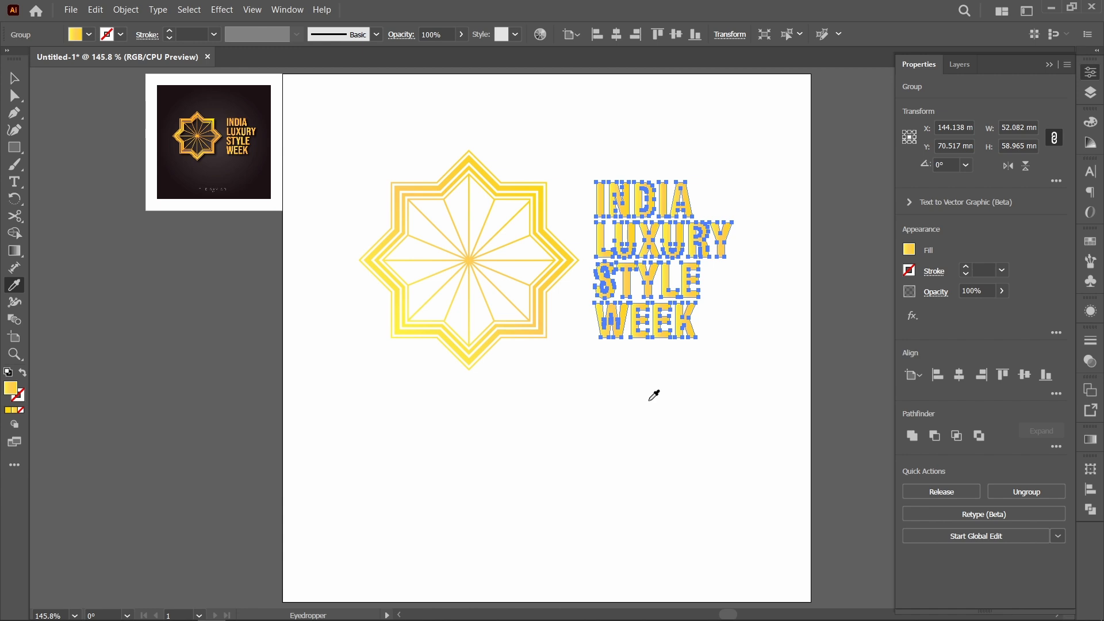
key(v)
click(653, 391)
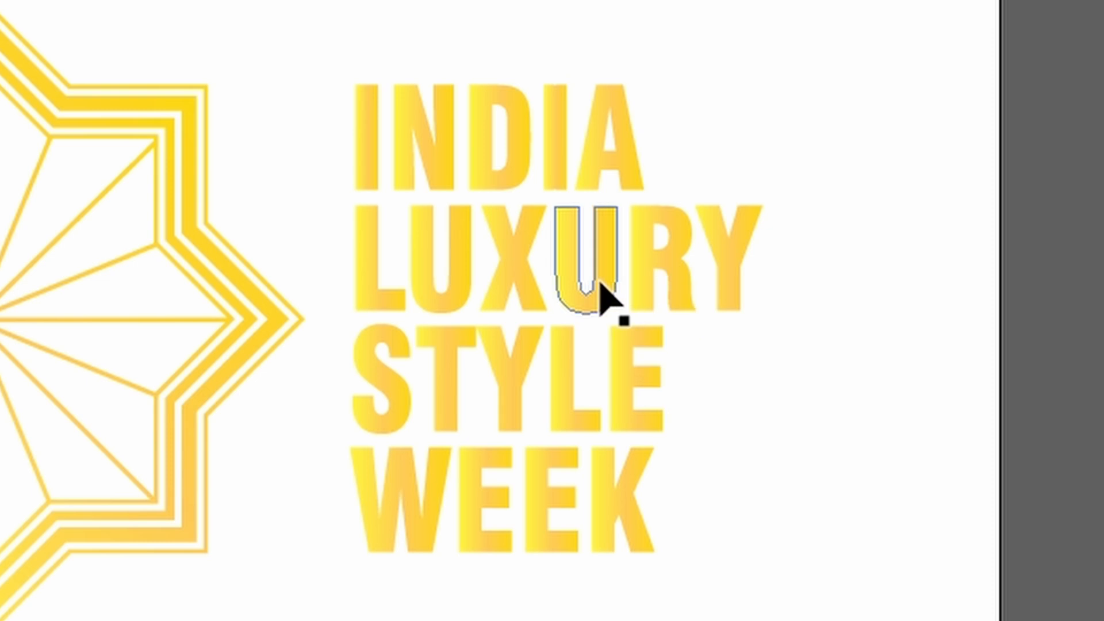
Combine all four lines of outlined lettering into one compound shape so a single gradient spans them, and deselect it
drag(351, 35, 753, 618)
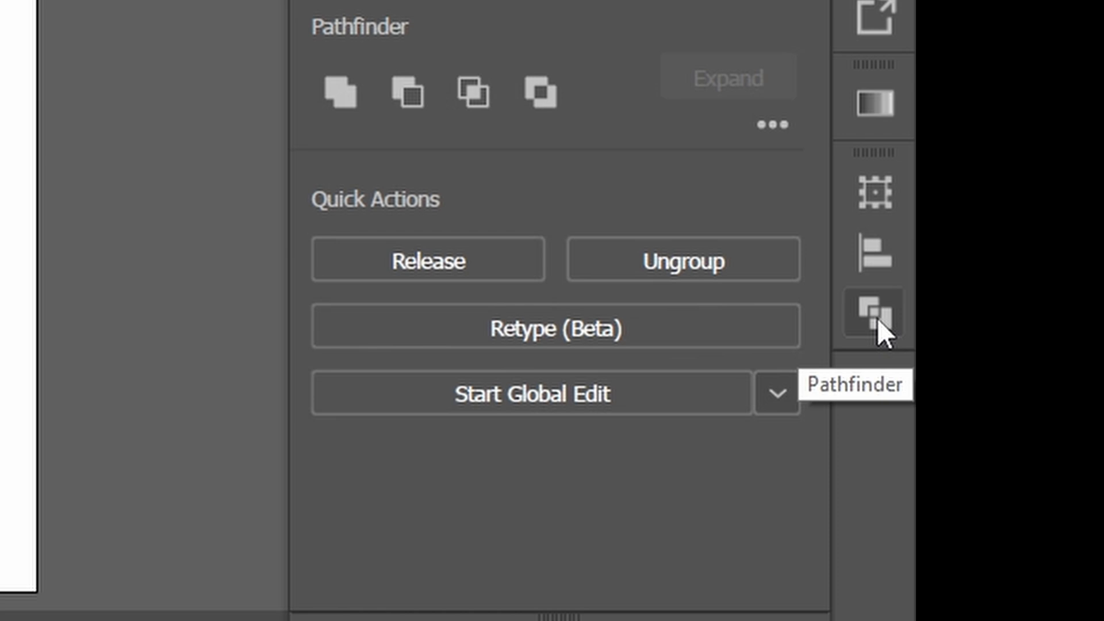
click(877, 315)
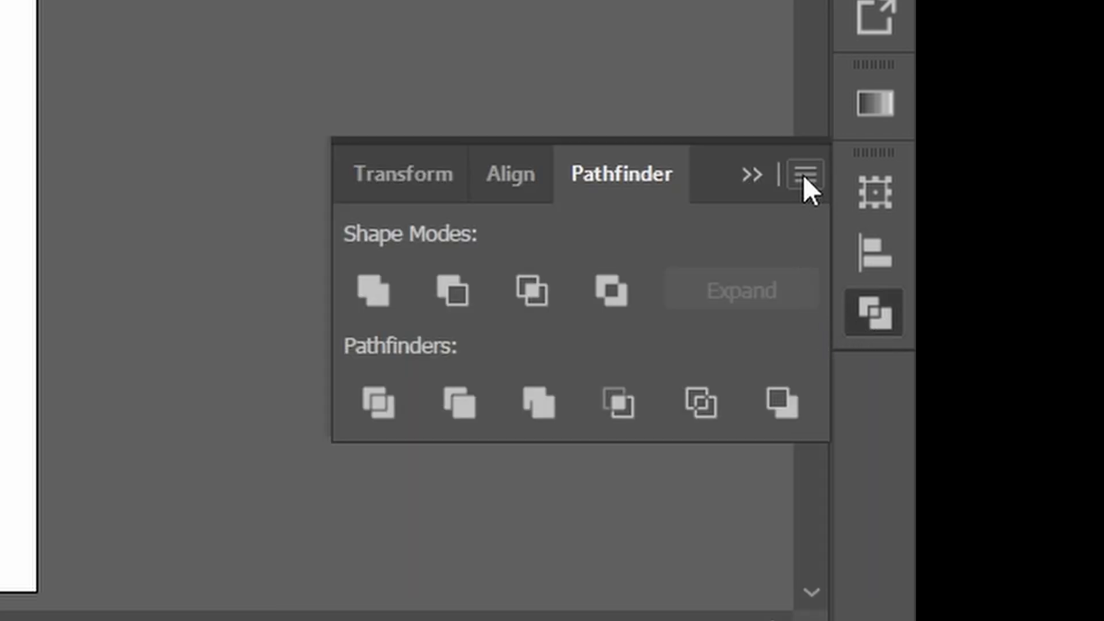
click(804, 175)
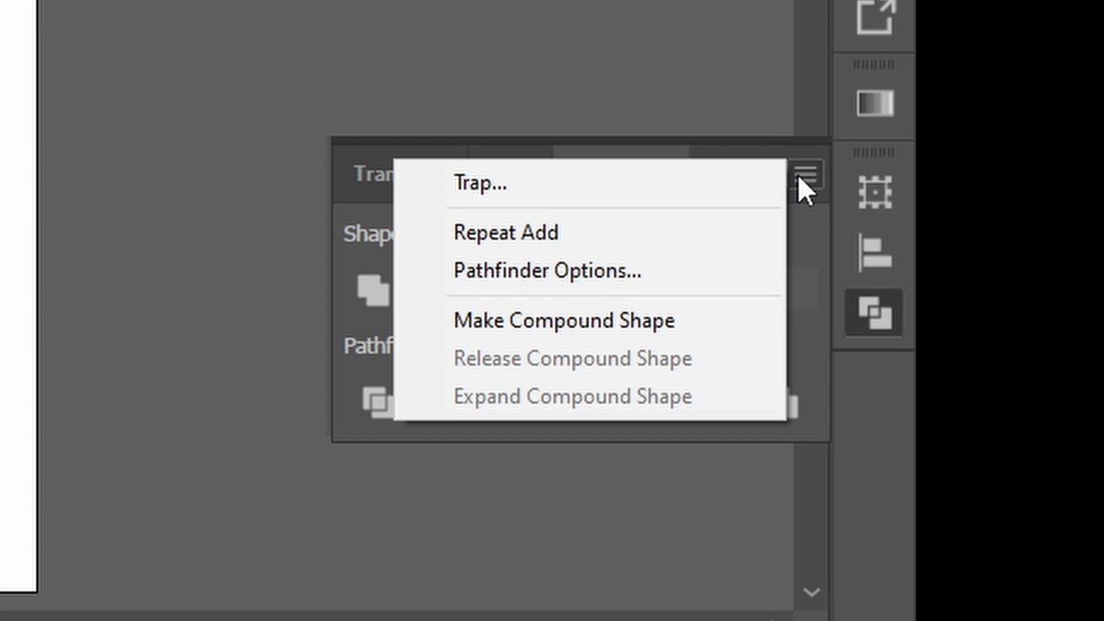
click(652, 332)
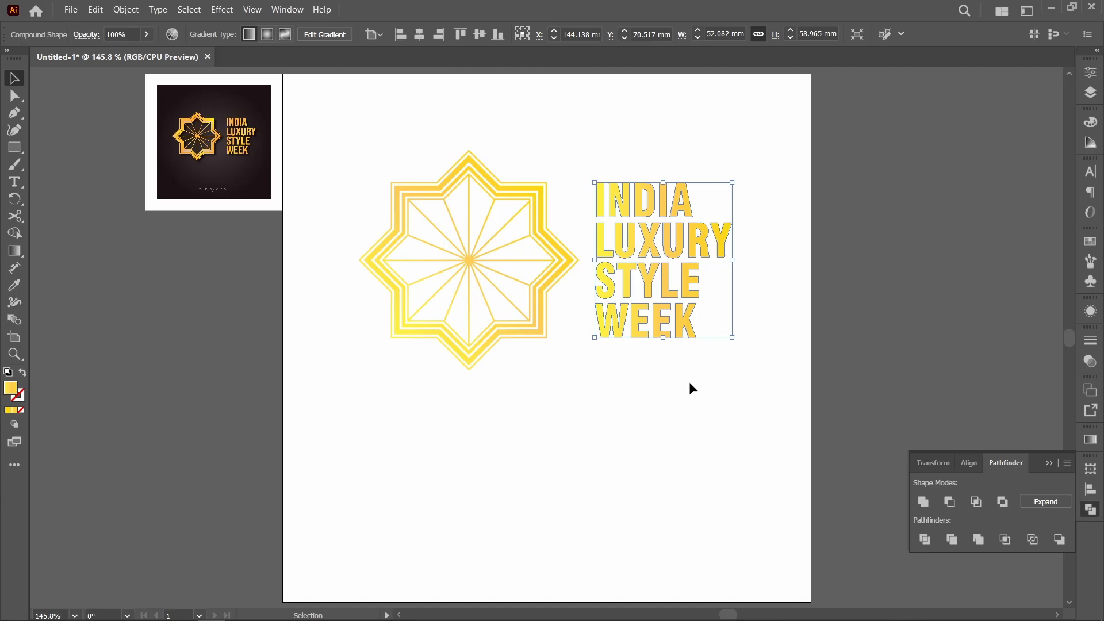
click(692, 389)
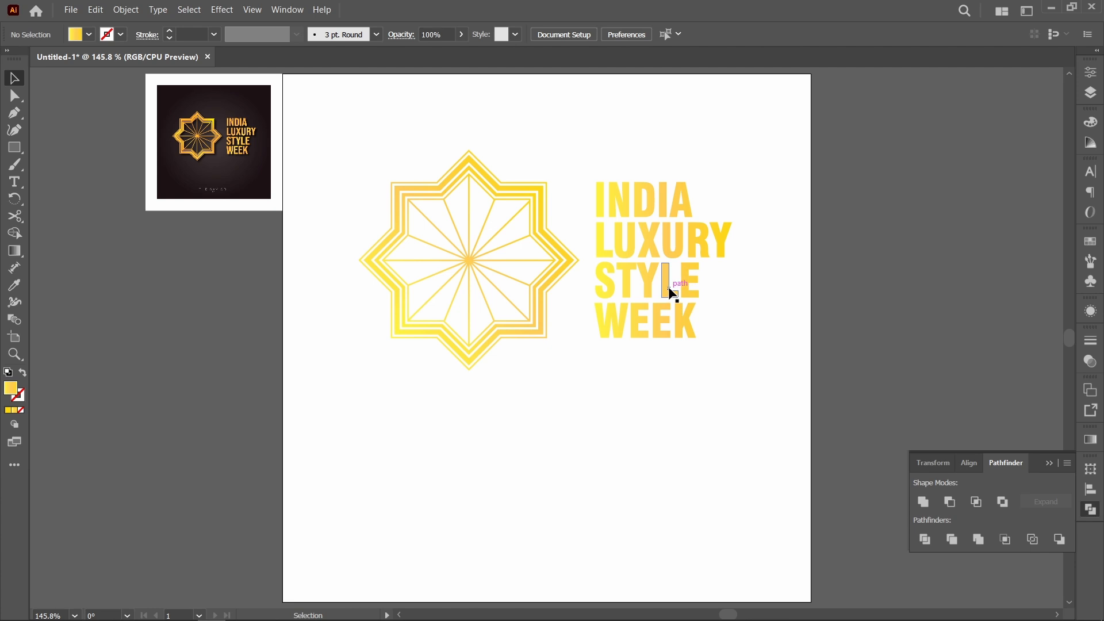
Set the lettering's linear gradient angle to 45°
click(665, 301)
click(1090, 440)
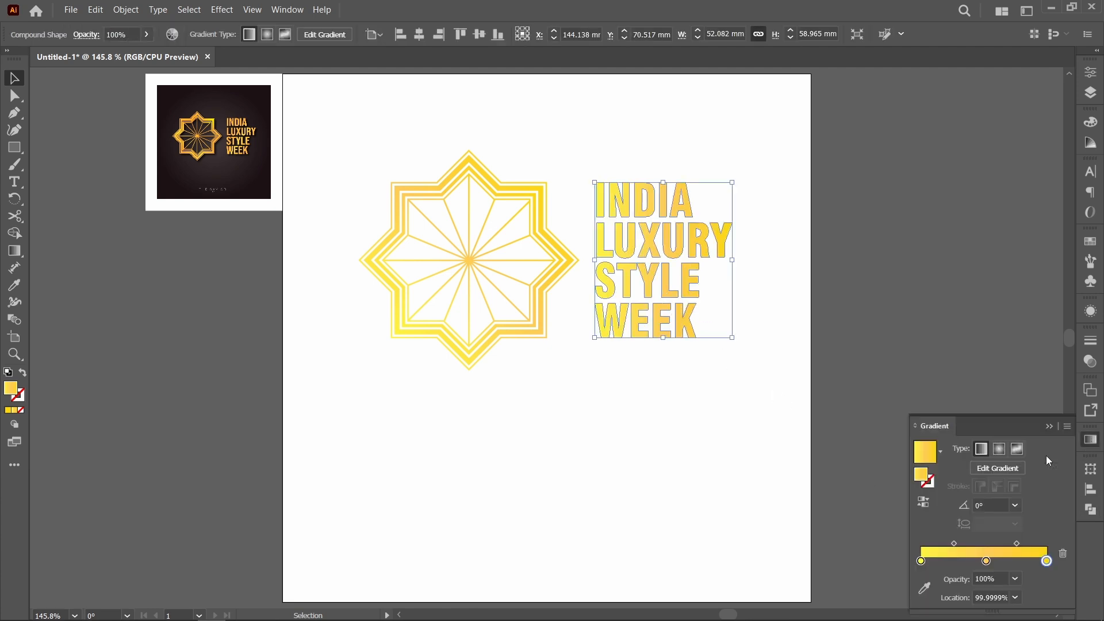
click(1003, 505)
text(45)
key(Return)
Group the star and lettering, centre the group on the artboard horizontally and vertically, and deselect it
drag(738, 381, 395, 265)
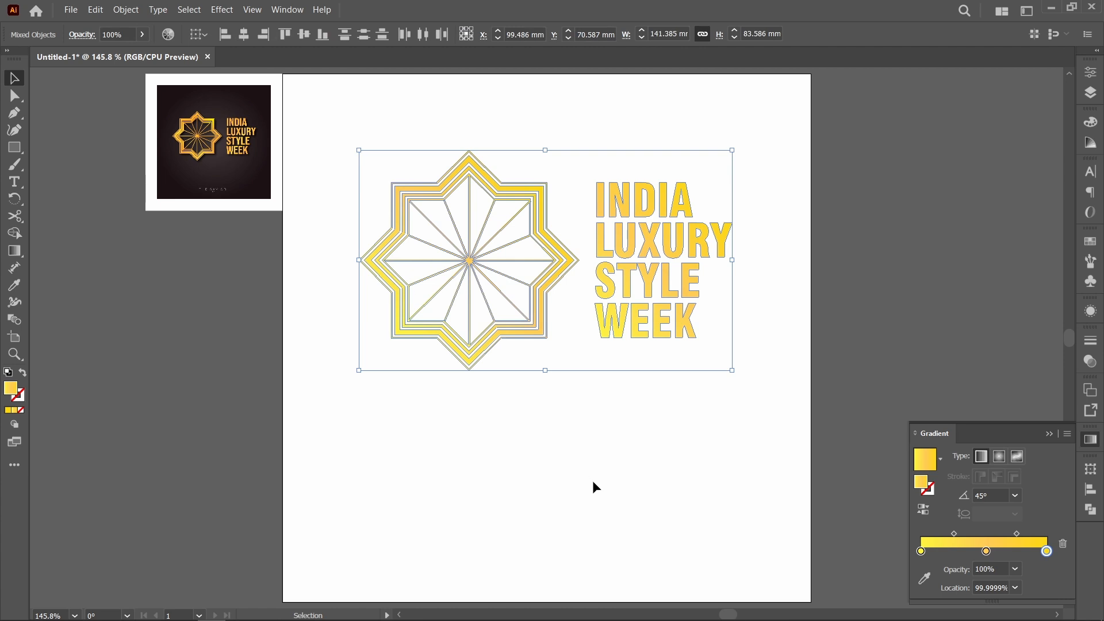
key(ctrl+g)
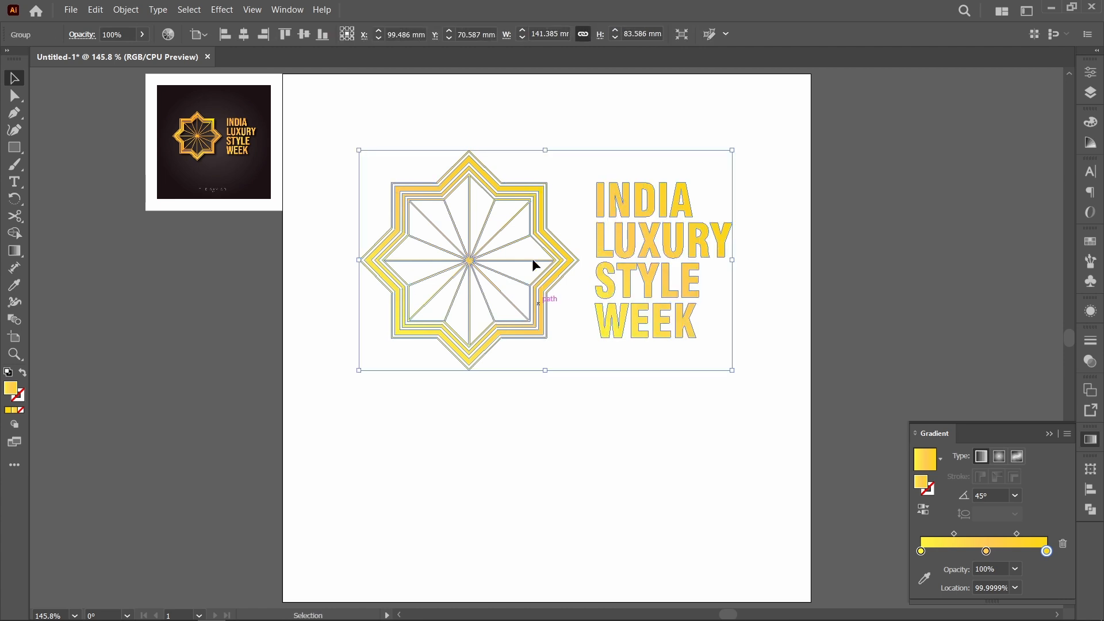
click(307, 35)
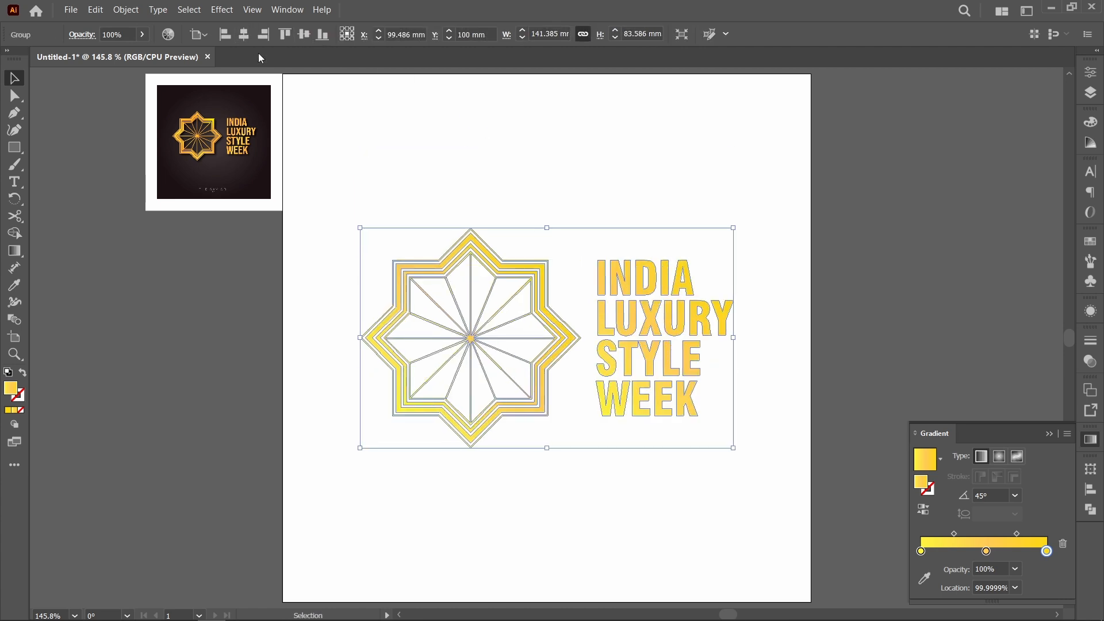
click(352, 136)
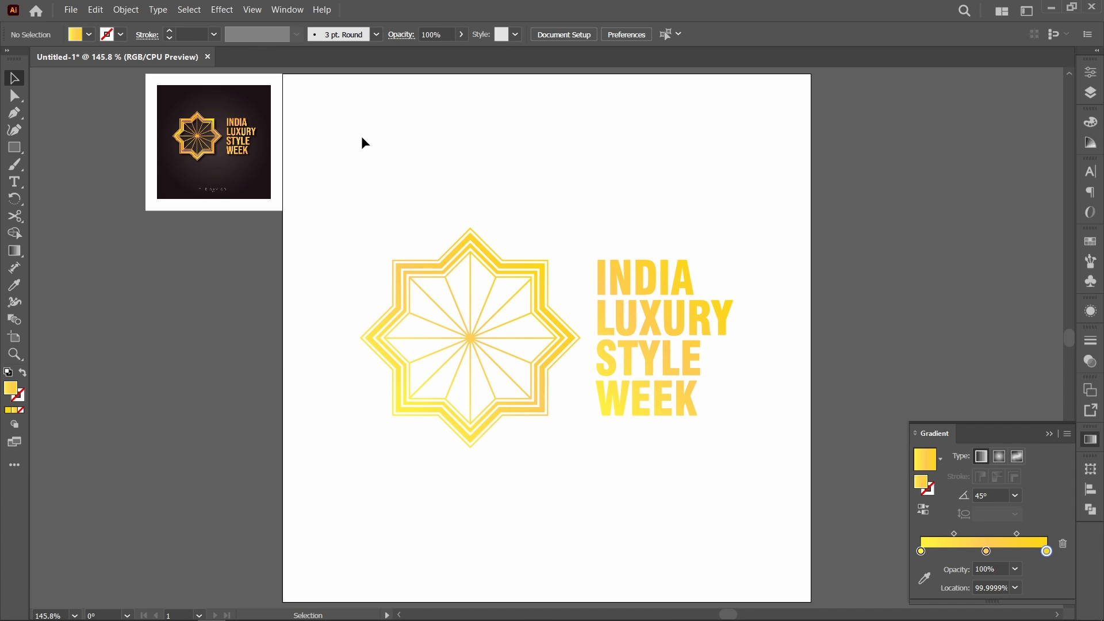
Create a 200 × 200 mm background square and fill it with black
click(19, 151)
click(530, 194)
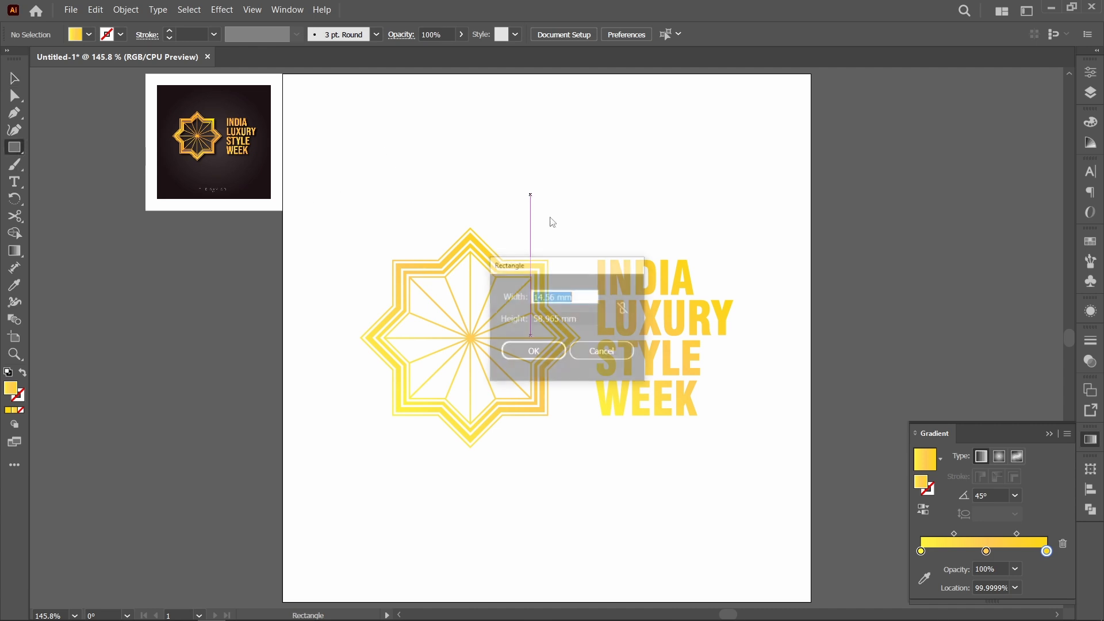
text(200)
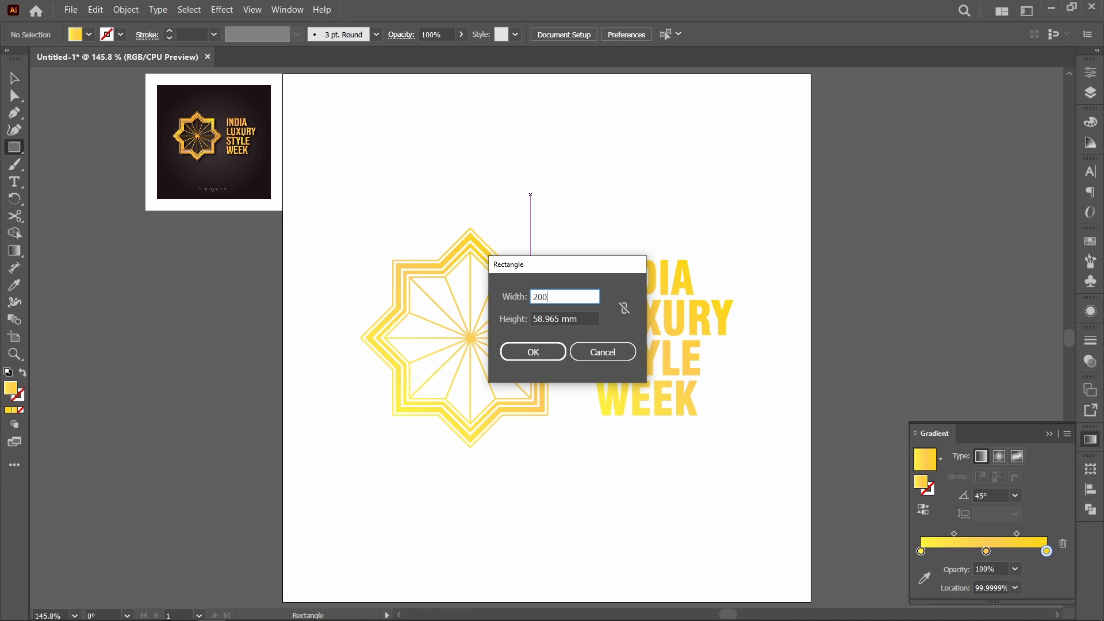
key(Tab)
text(22)
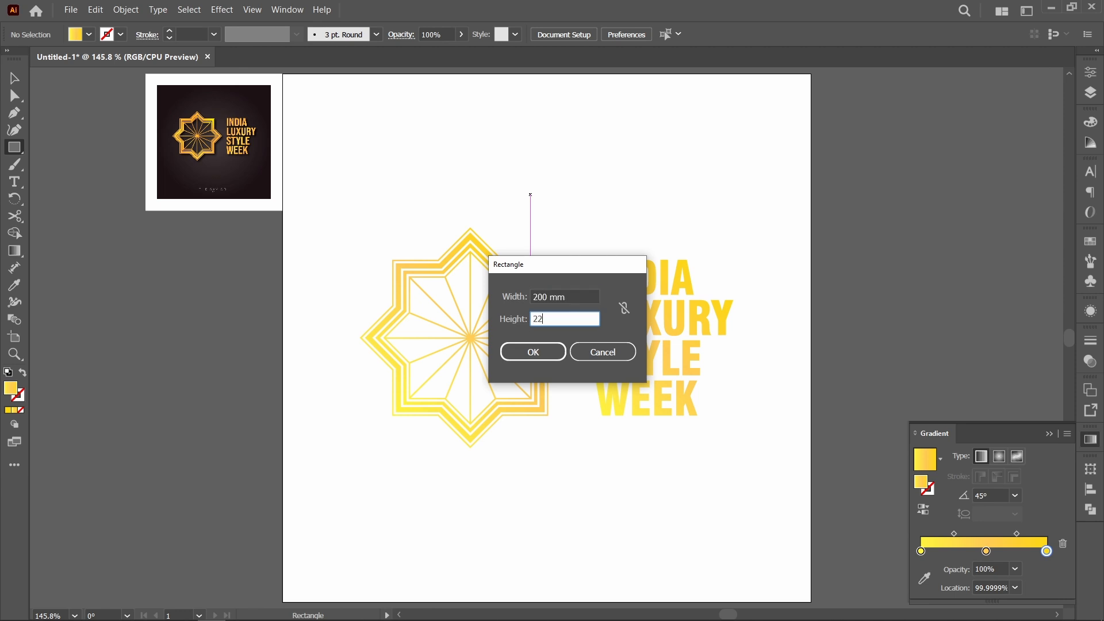
key(BackSpace)
text(00)
key(Return)
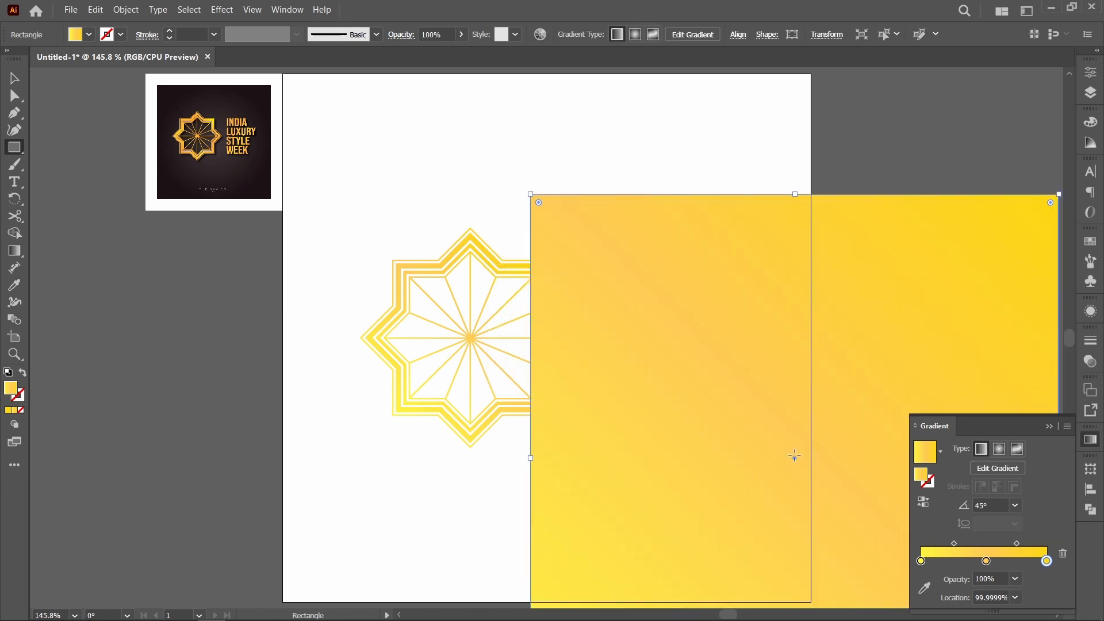
click(89, 35)
click(40, 59)
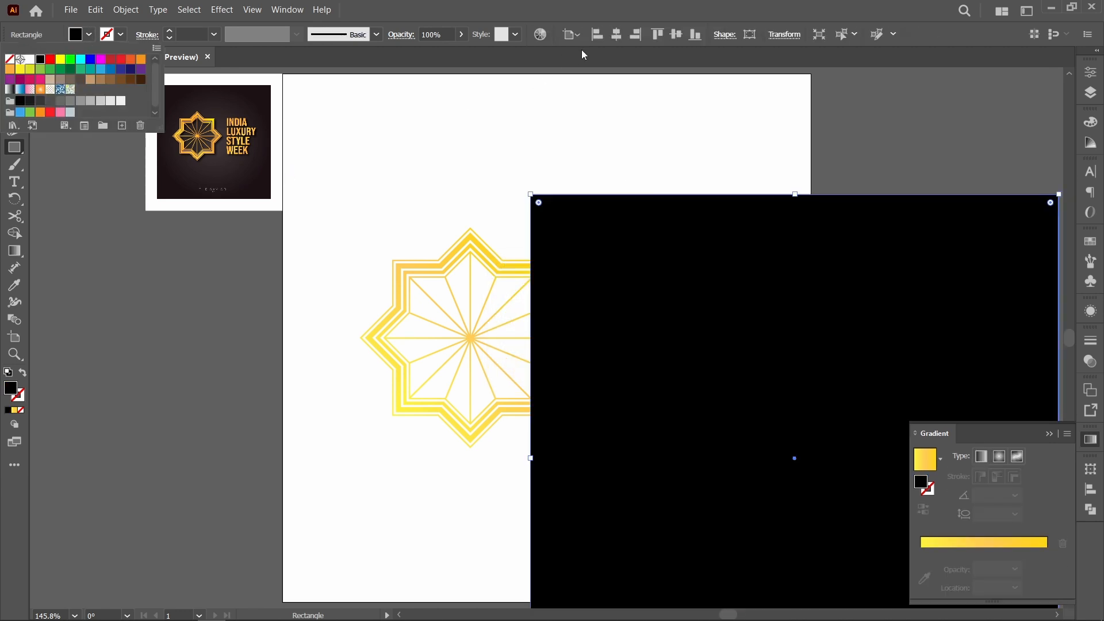
Centre the black square on the artboard, send it behind the logo, and deselect it
click(607, 34)
click(677, 34)
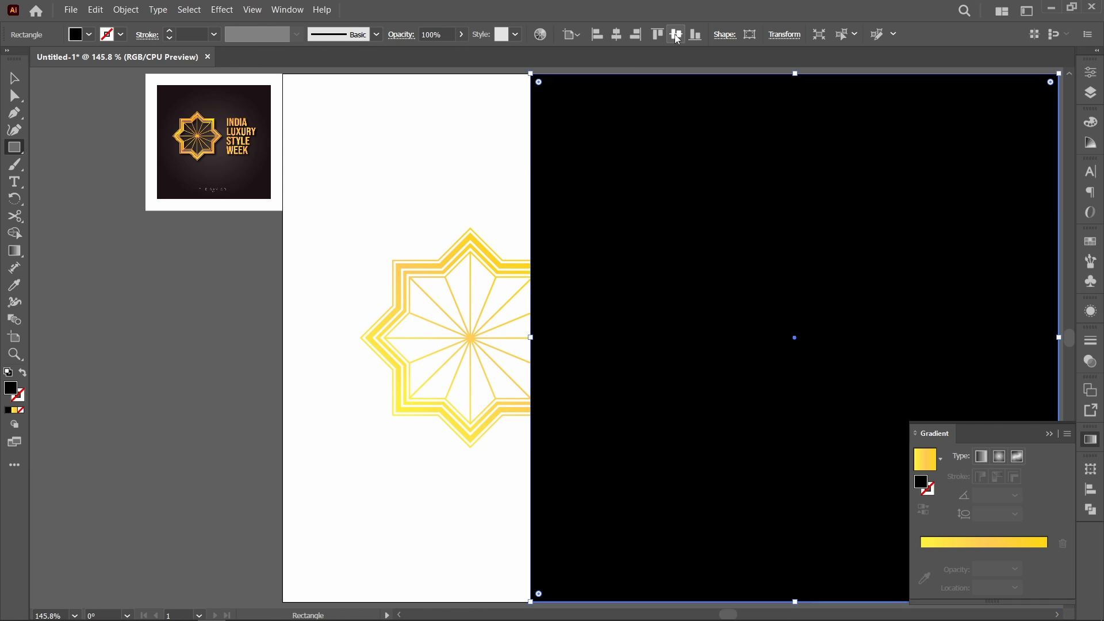
click(616, 34)
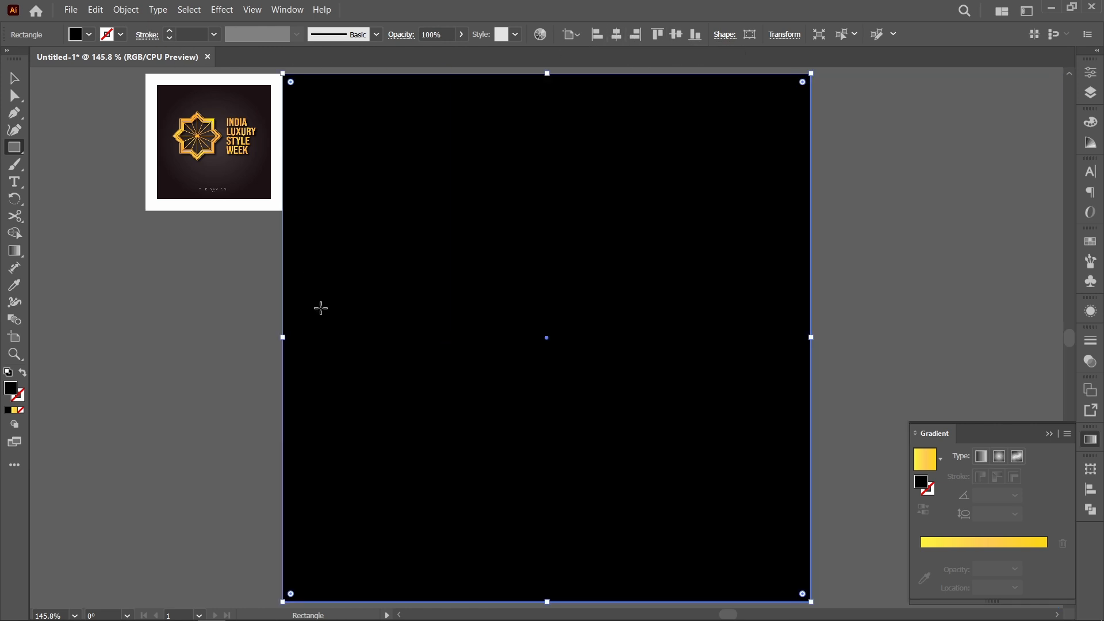
key(ctrl+shift+[)
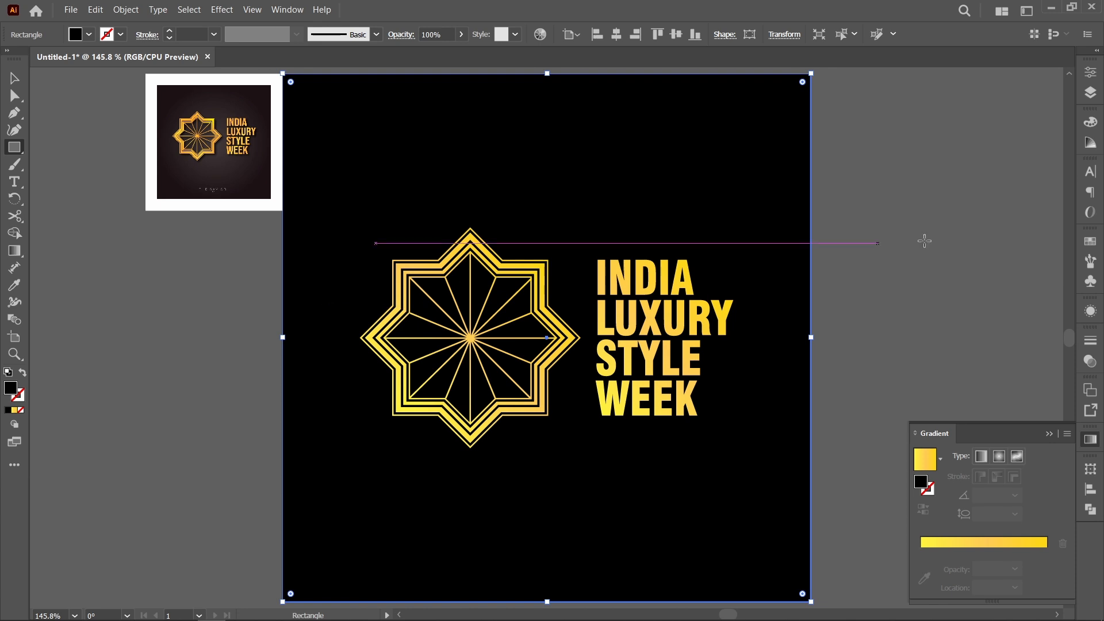
key(v)
click(934, 281)
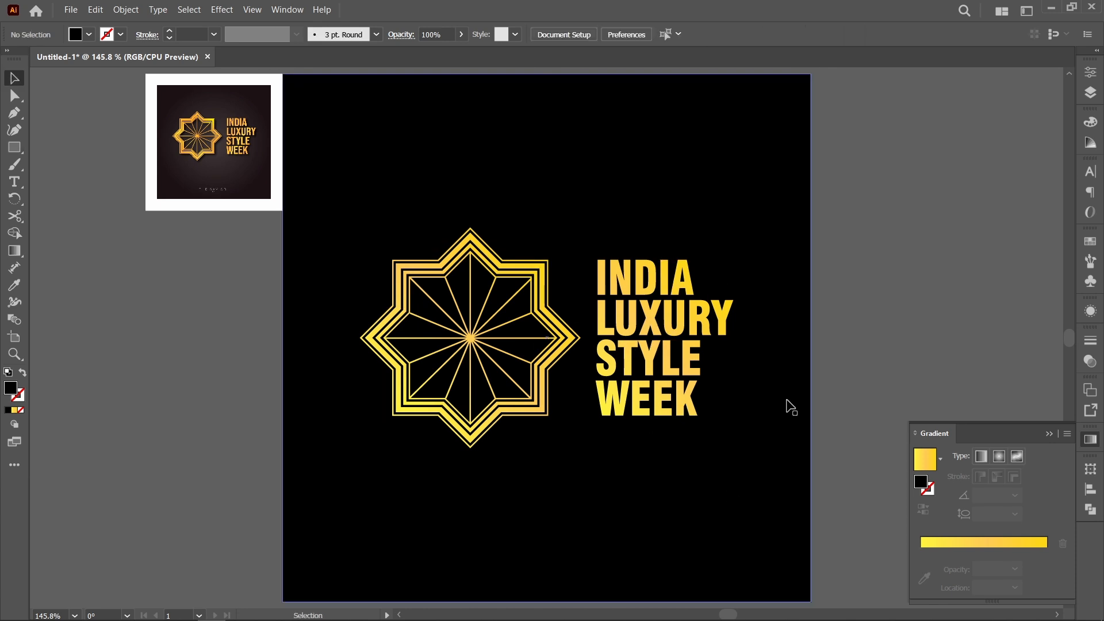
Inspect the star's line work and lettering close up and the whole composition at 100%, then collapse the gradient settings and deselect the background
click(775, 431)
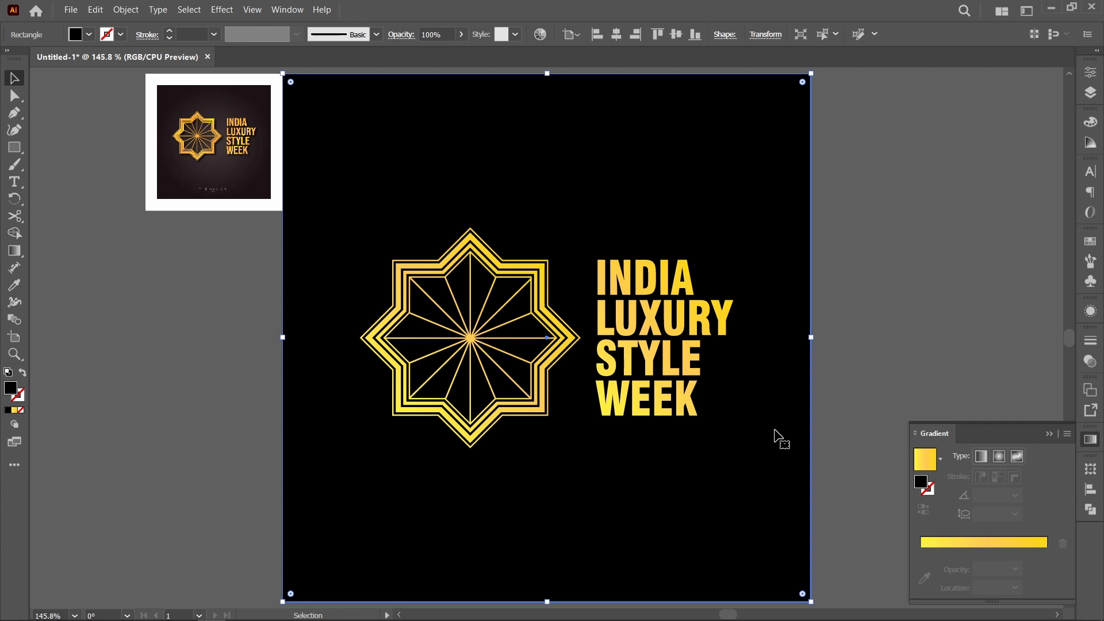
click(884, 350)
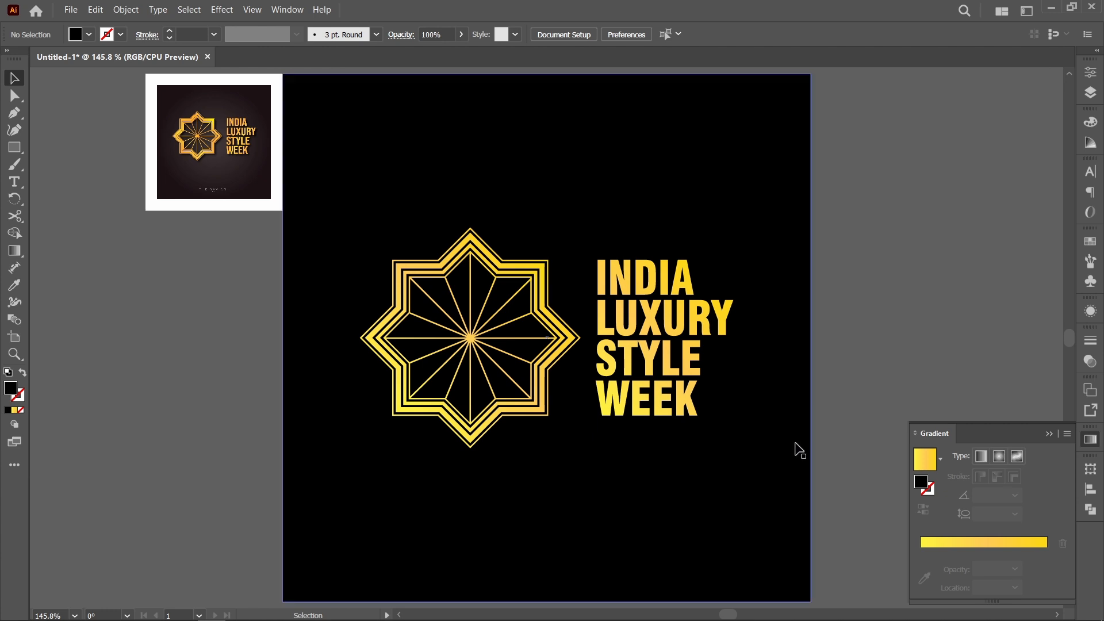
key(z)
drag(489, 244, 638, 357)
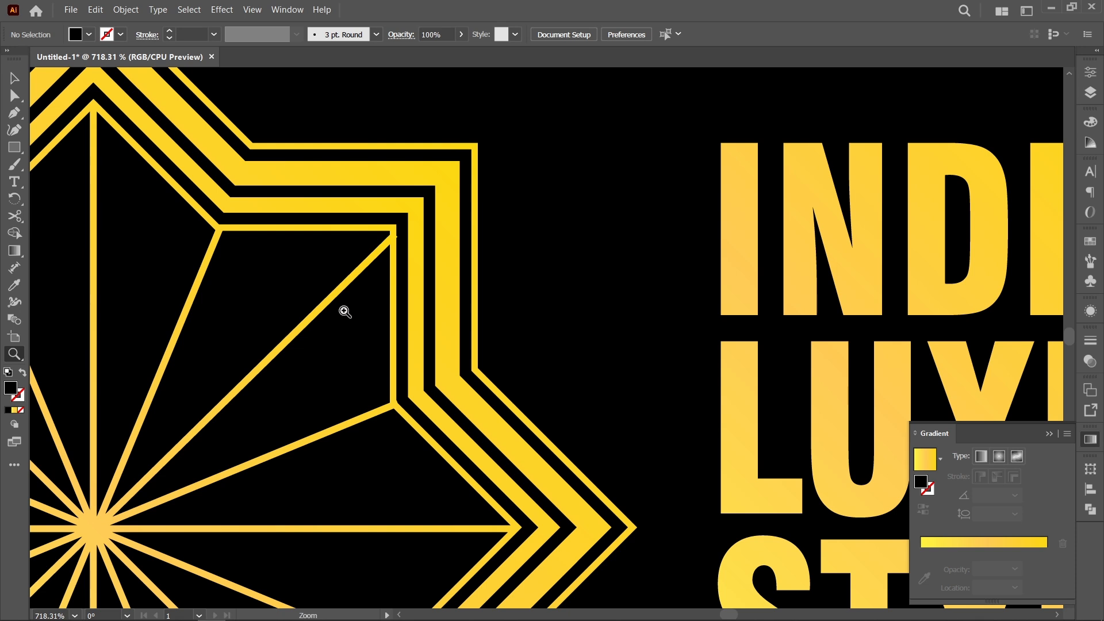
key(ctrl+0)
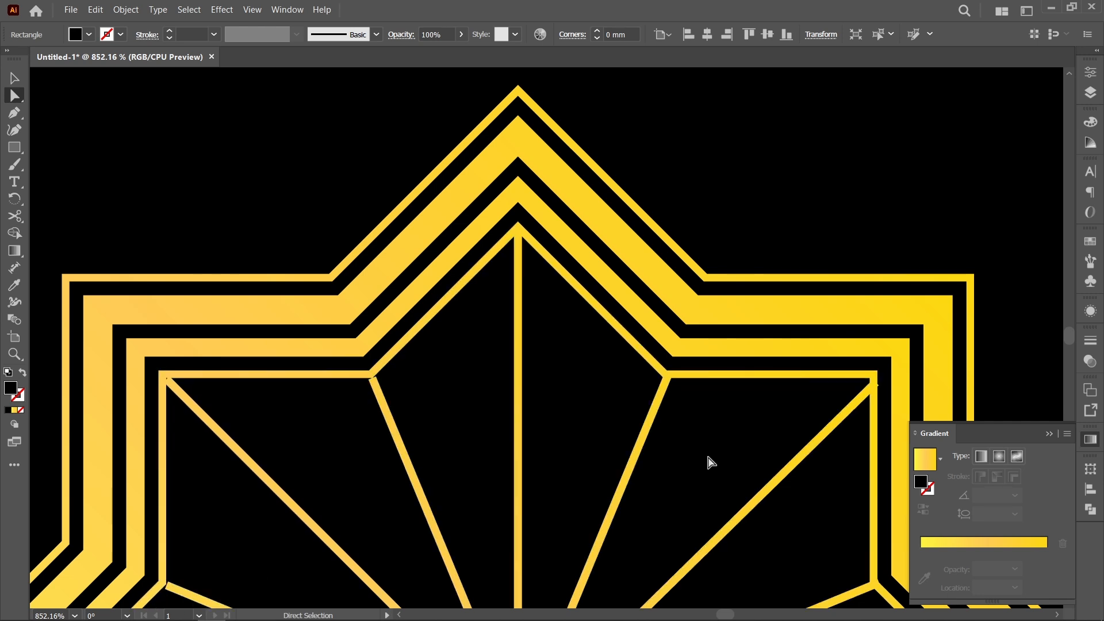
key(ctrl+1)
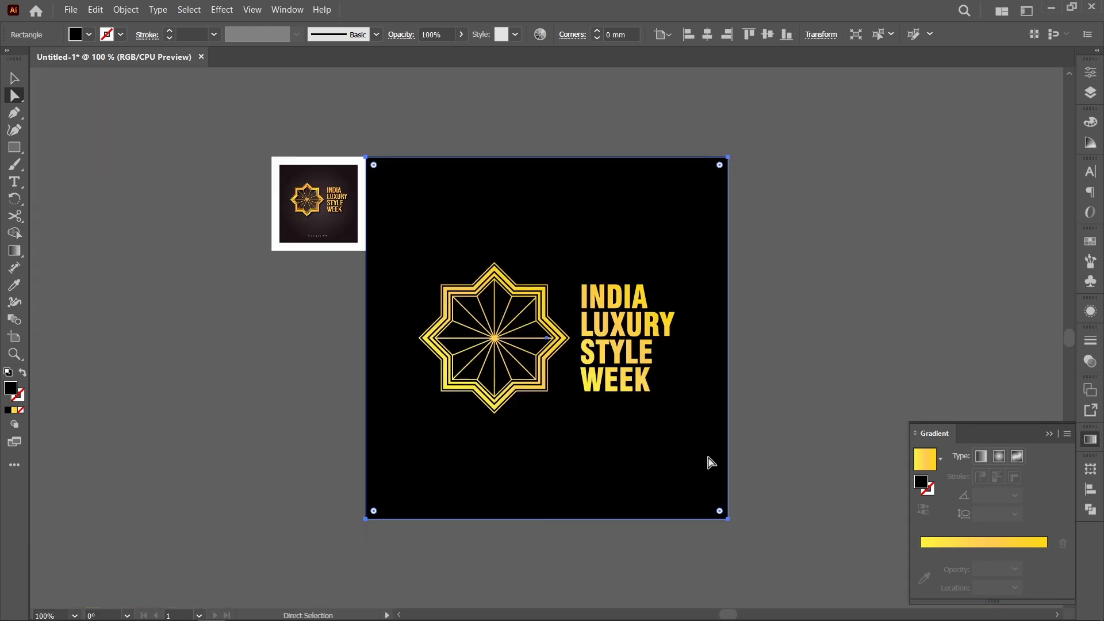
key(d)
key(ctrl+z)
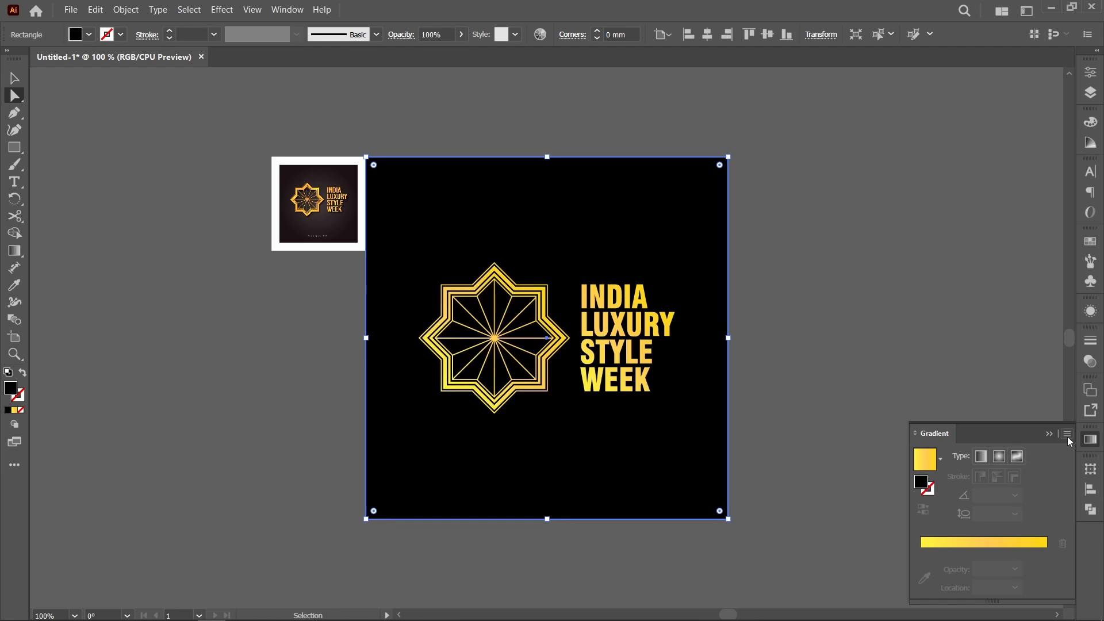
click(1049, 434)
click(872, 461)
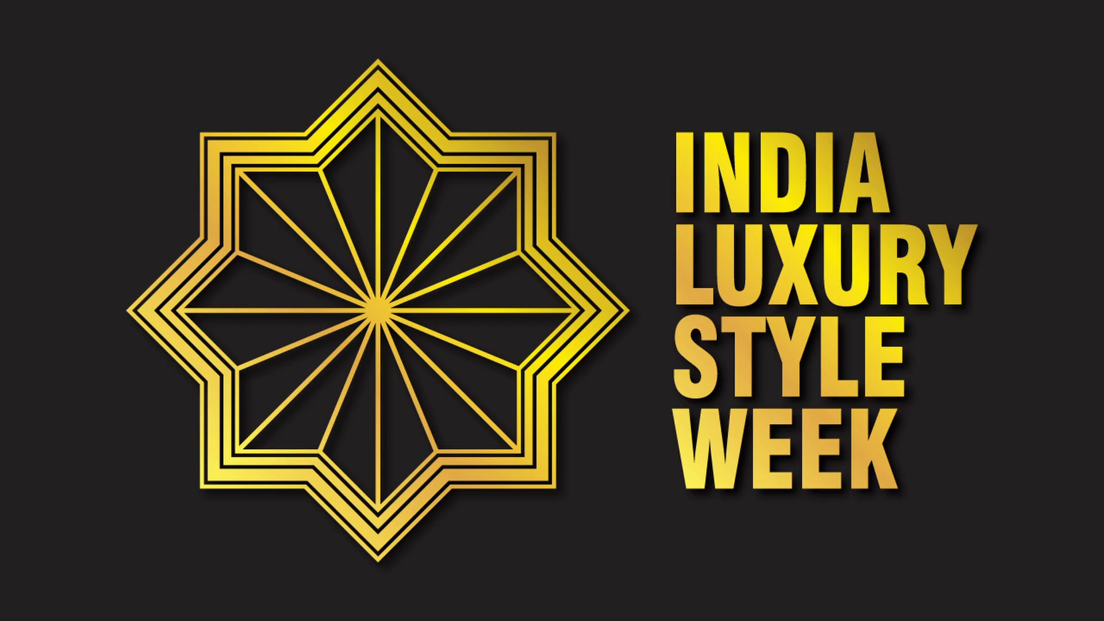